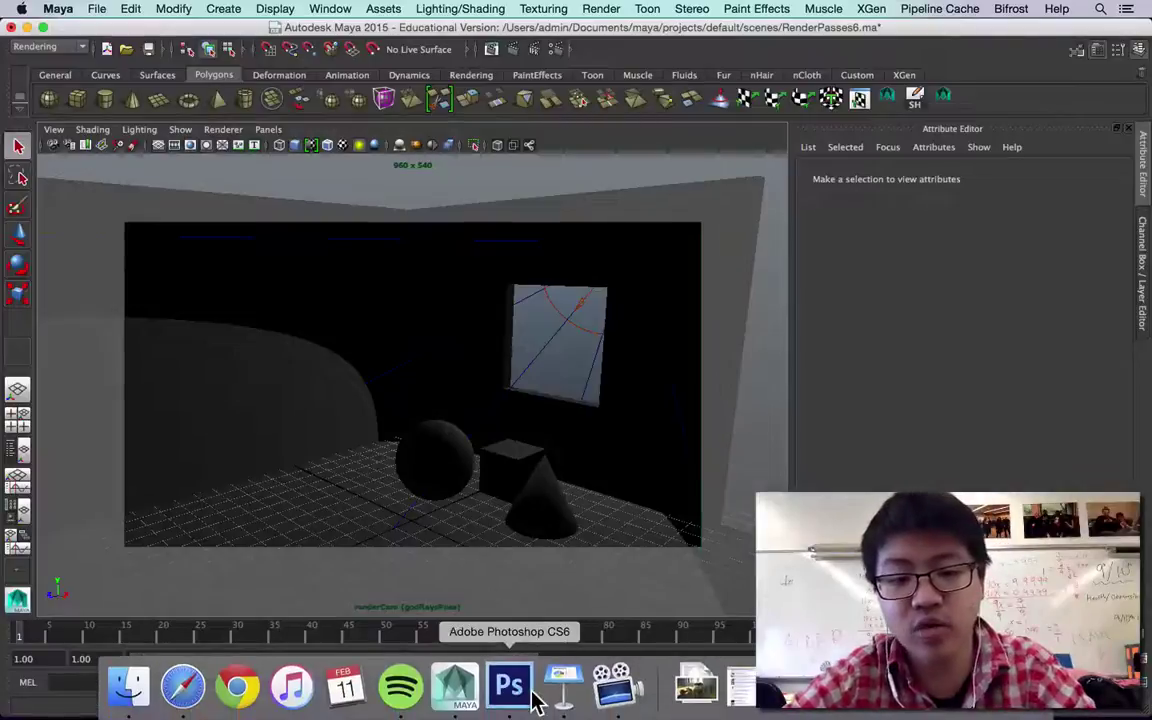
Step: In Photoshop, rewind the god-ray timeline to the first frame and play the animation
left_click(535, 698)
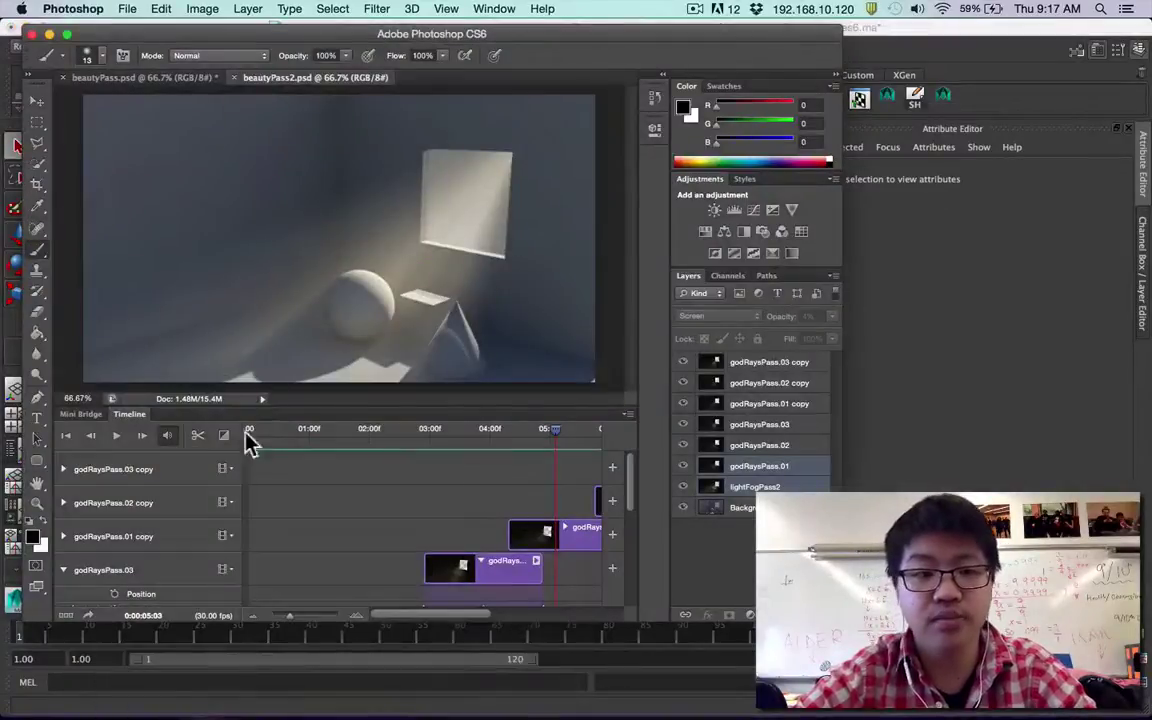
left_click(66, 435)
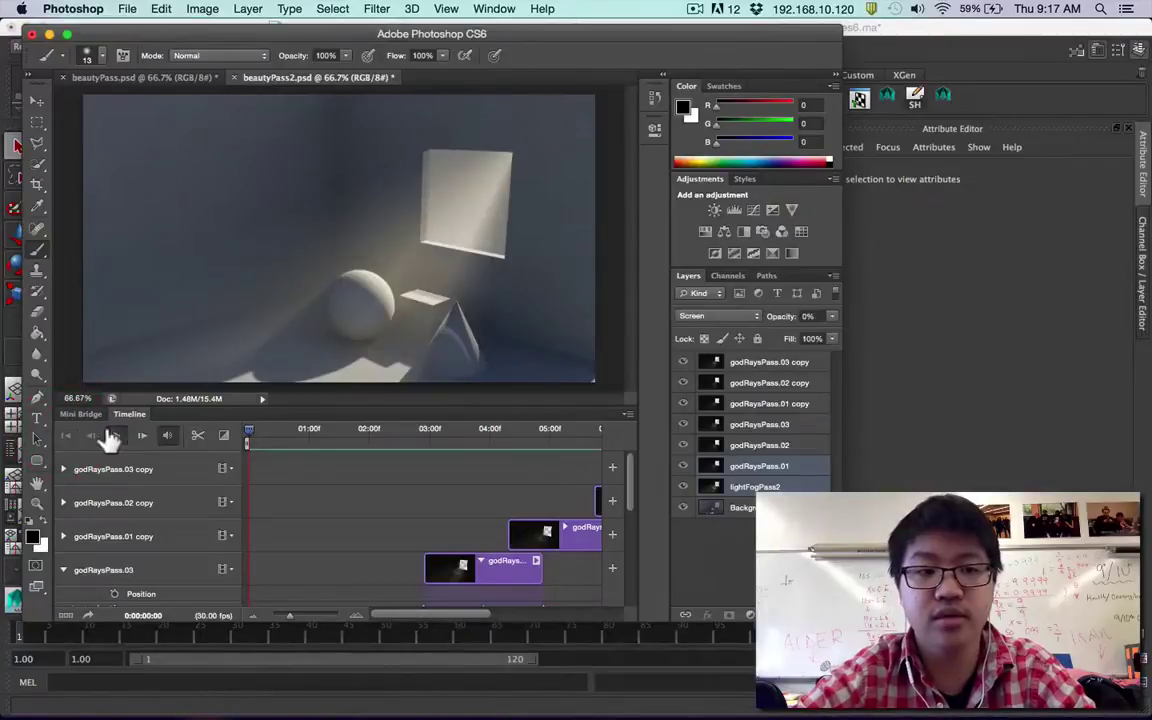
left_click(112, 436)
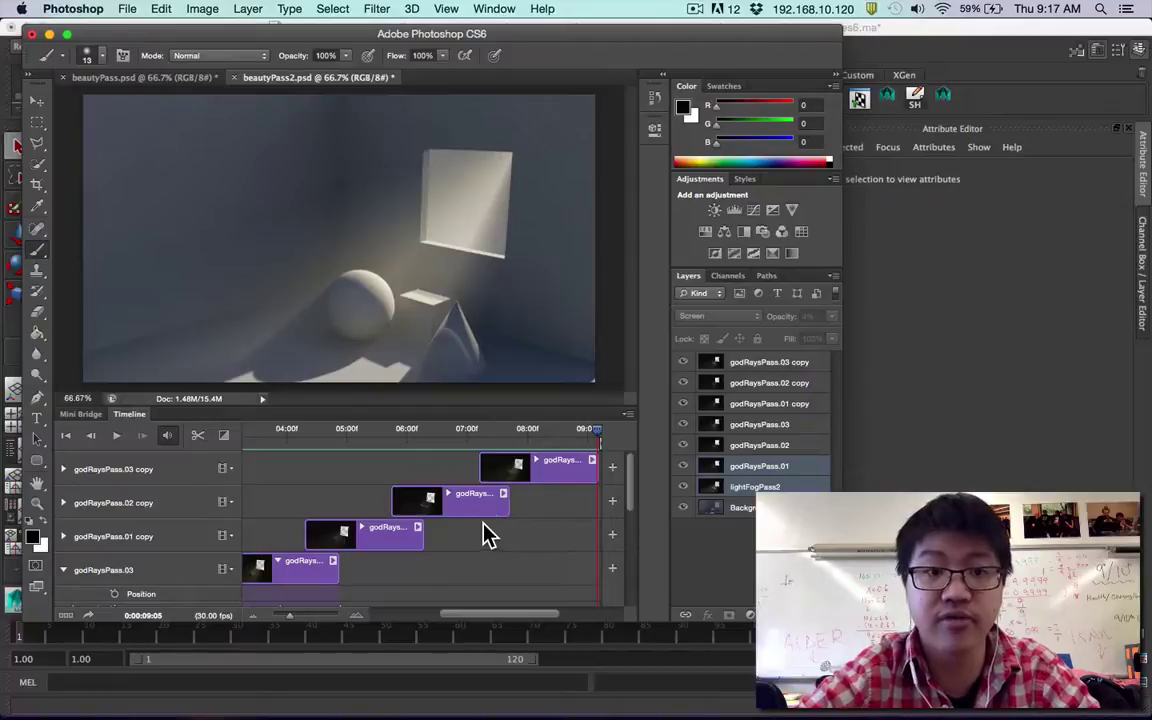
Step: In Maya, select godRaysSpotLight and step through the lightFogPass, beautyPass and godRaysPass render layers
left_click(868, 337)
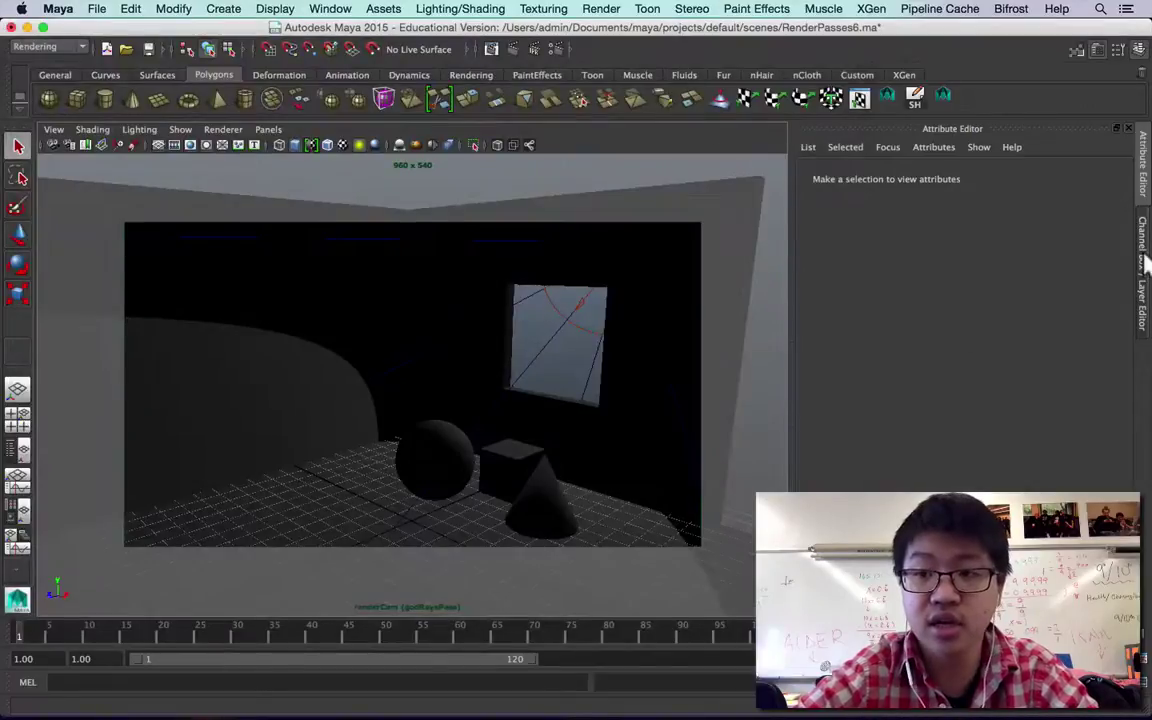
key("ctrl+a")
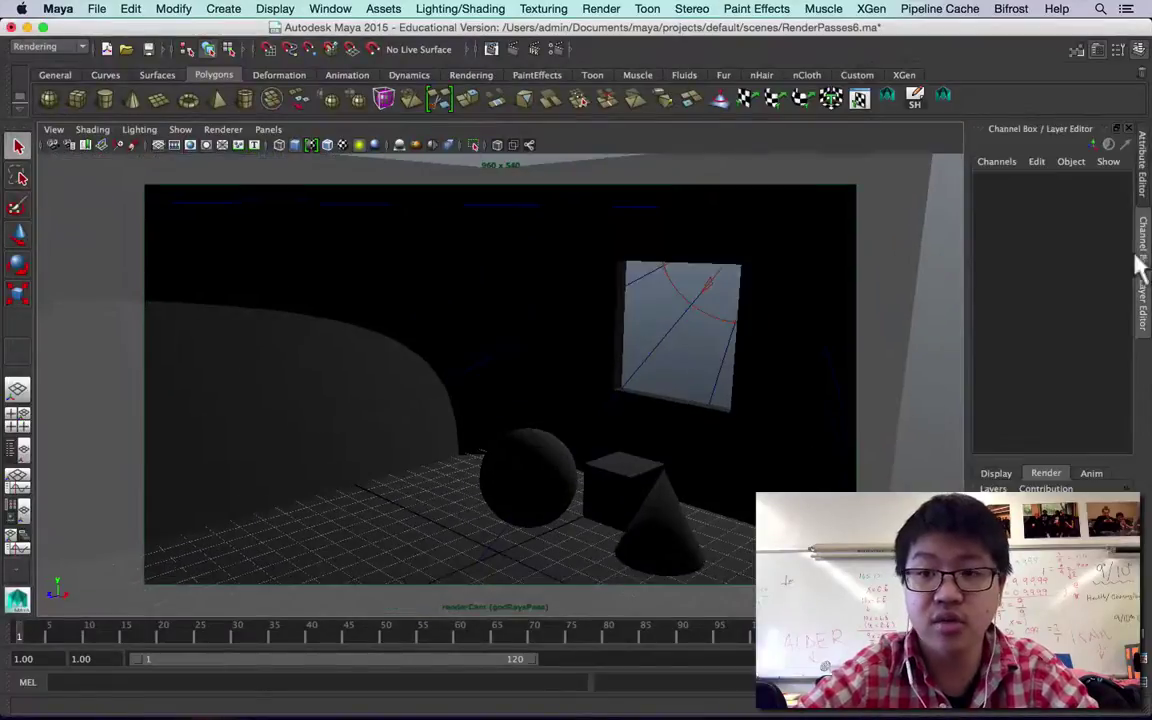
left_click(670, 338)
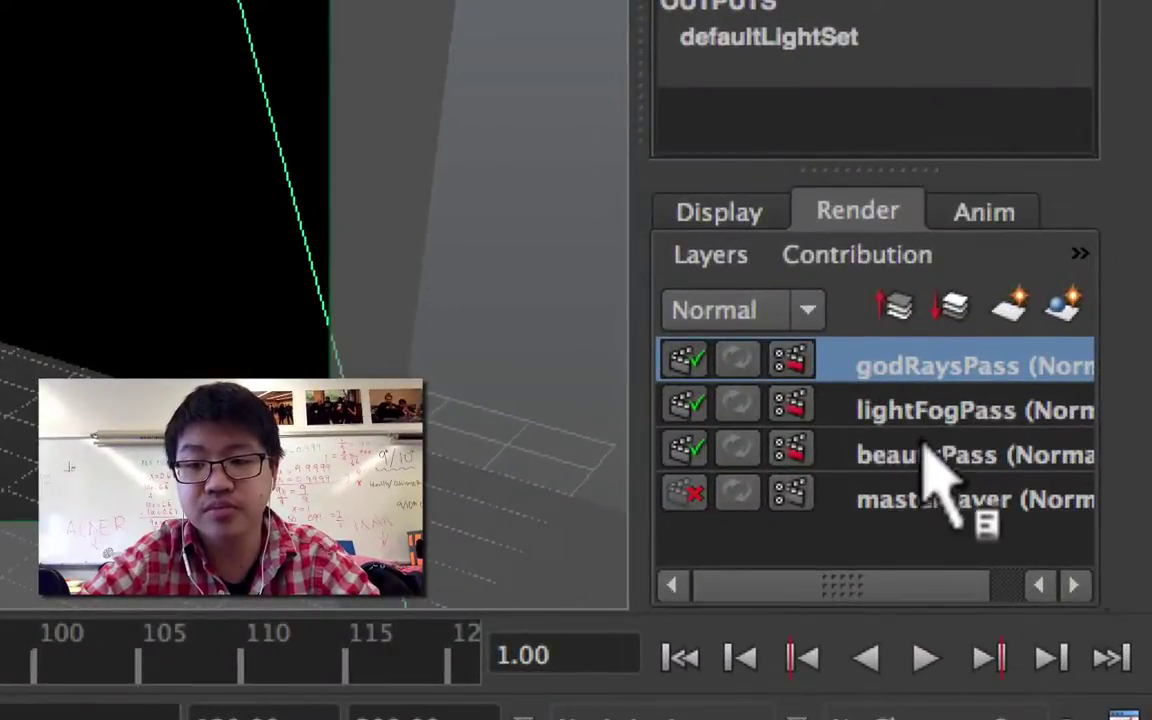
left_click(916, 398)
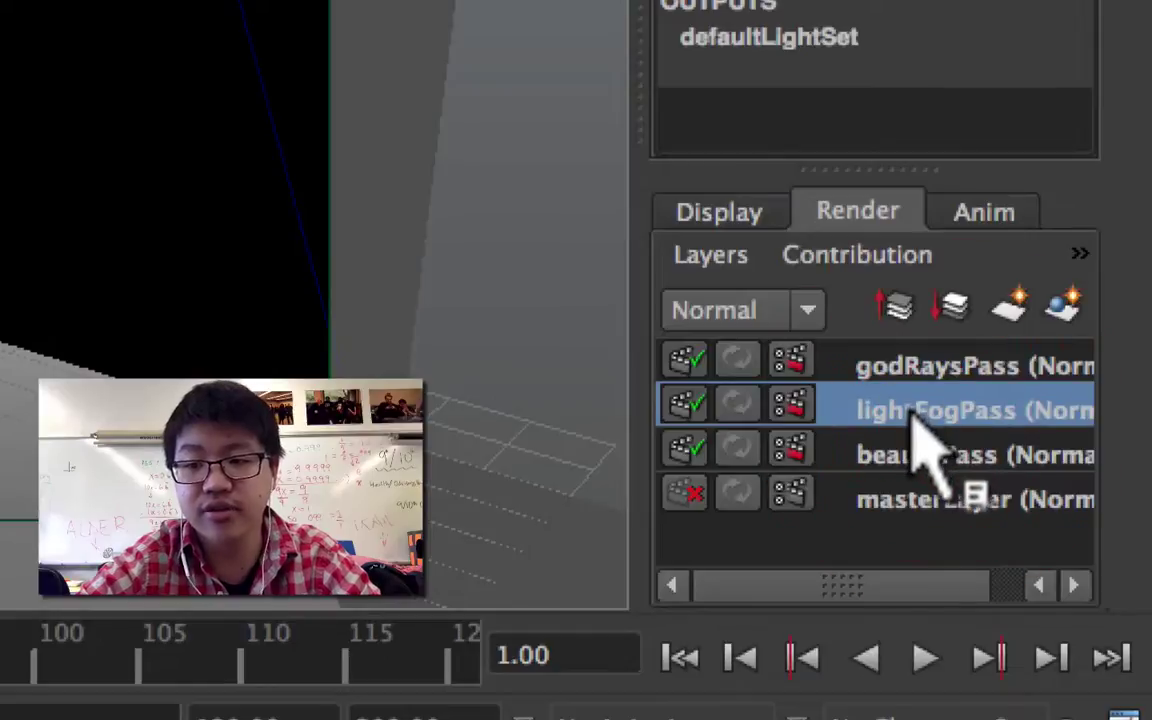
left_click(912, 445)
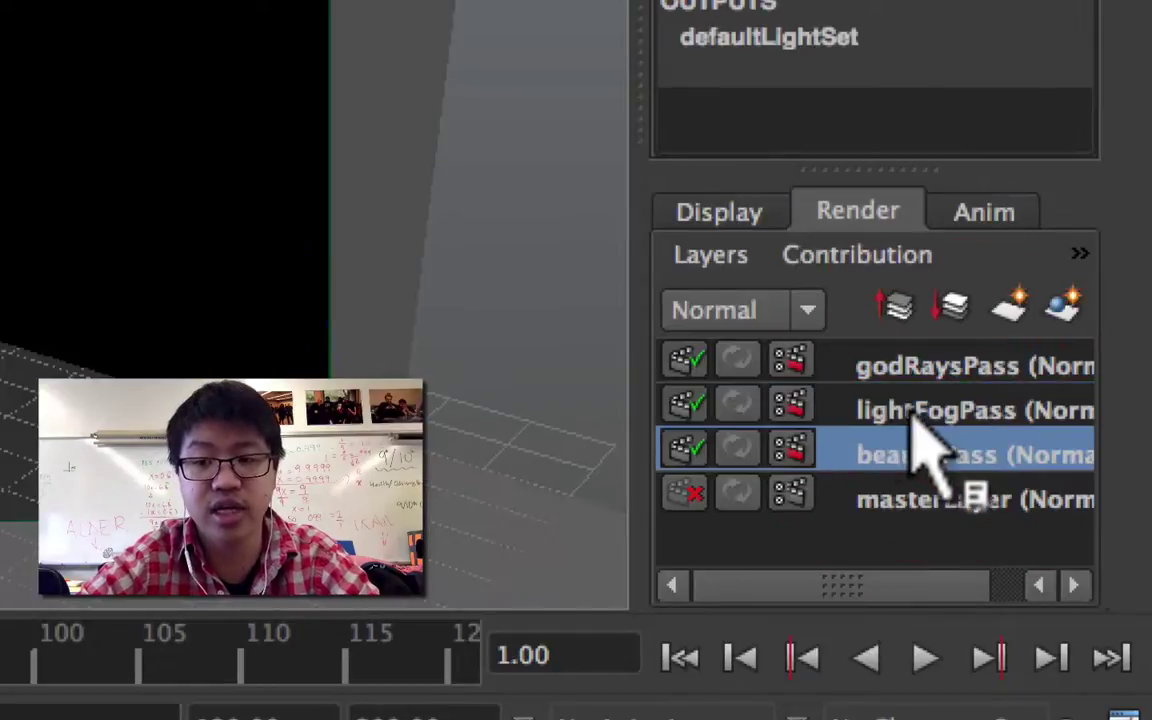
left_click(897, 358)
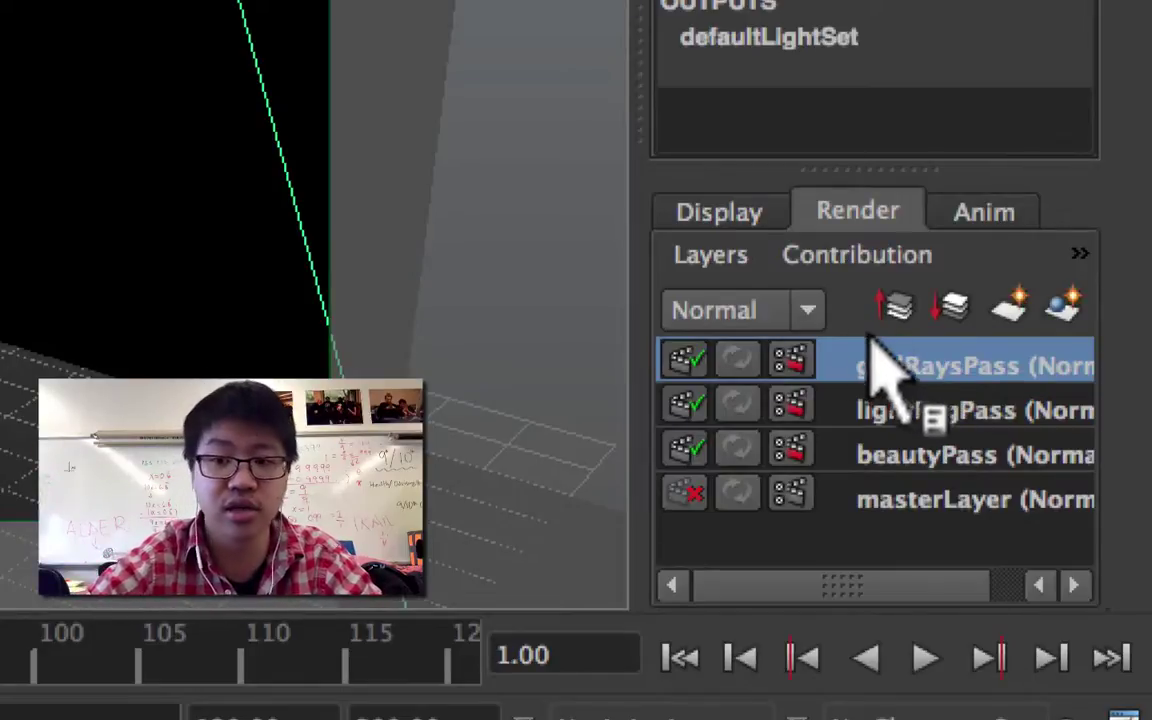
Step: Disable rendering for lightFogPass and beautyPass, keeping godRaysPass active with the spotlight reselected
left_click(680, 402)
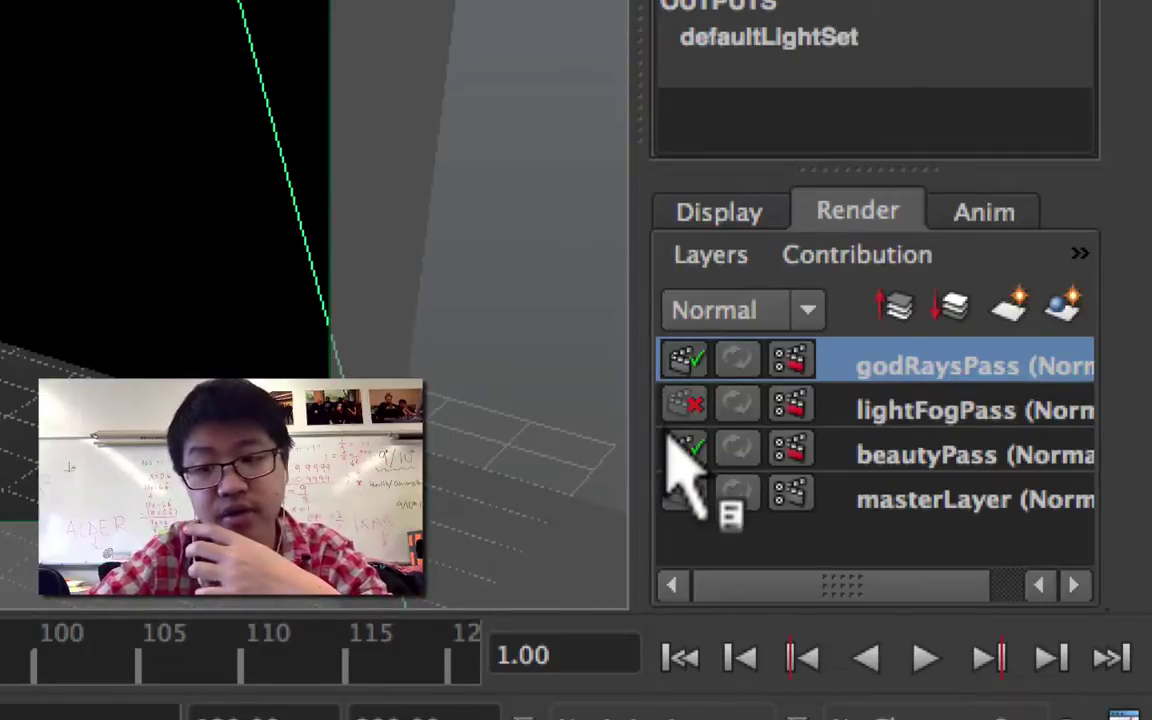
left_click(678, 446)
left_click(918, 440)
left_click(912, 405)
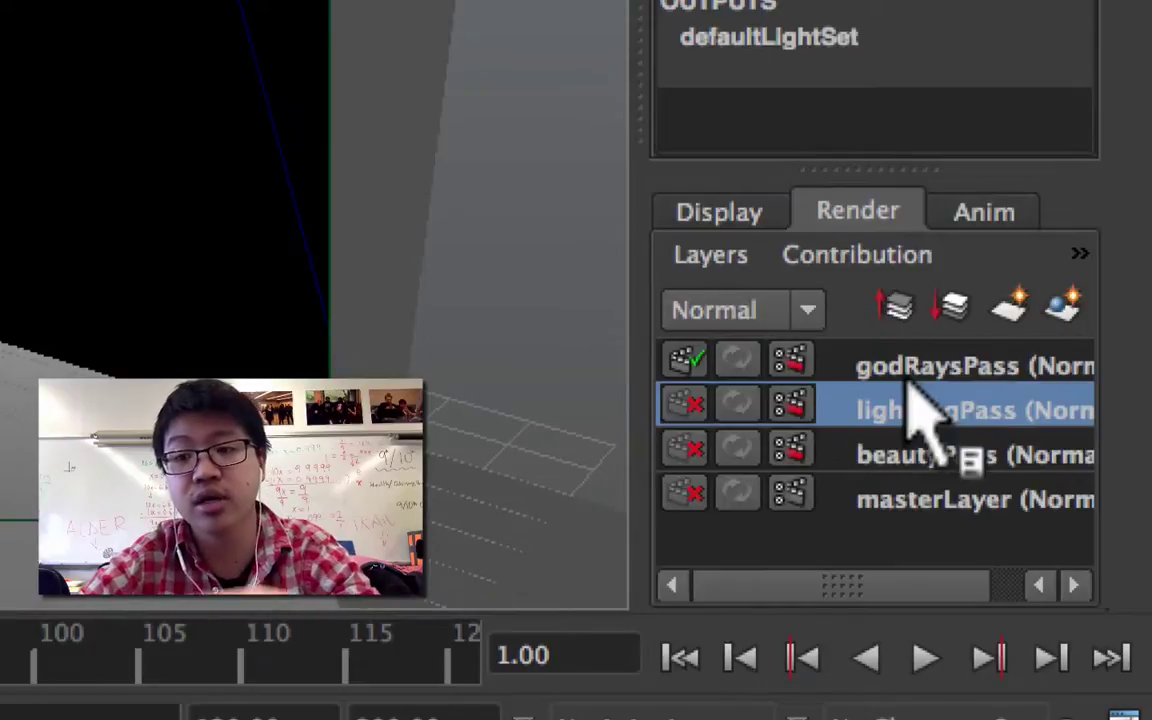
left_click(905, 367)
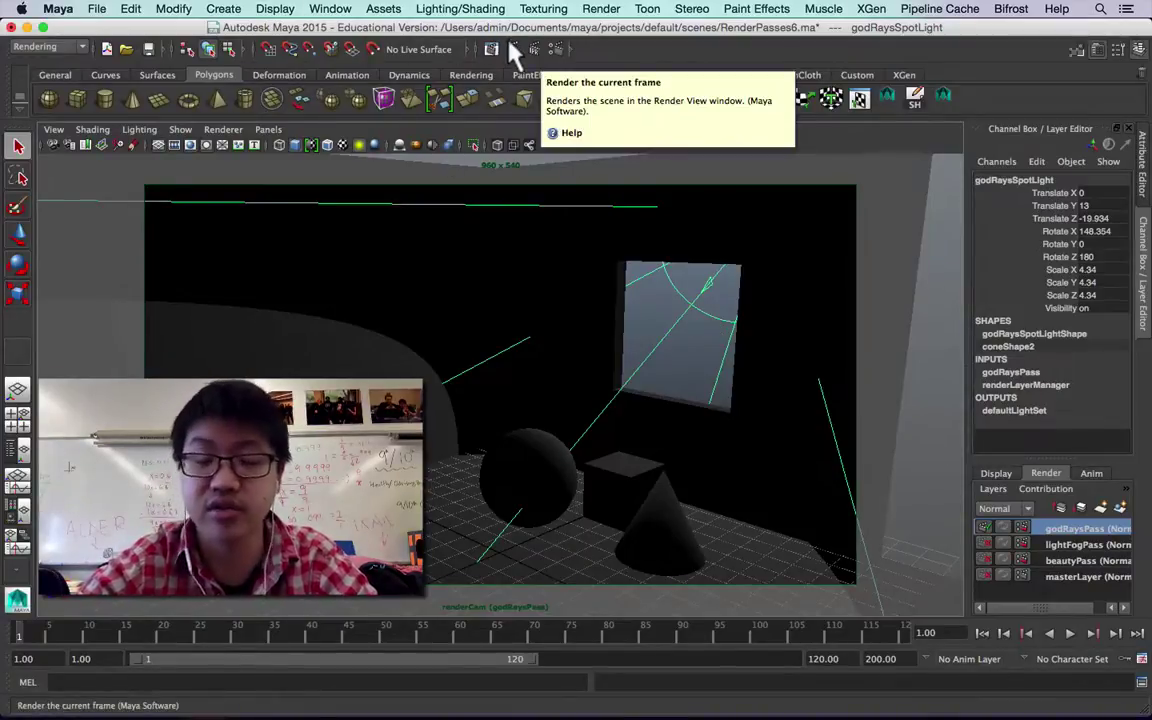
left_click(908, 397)
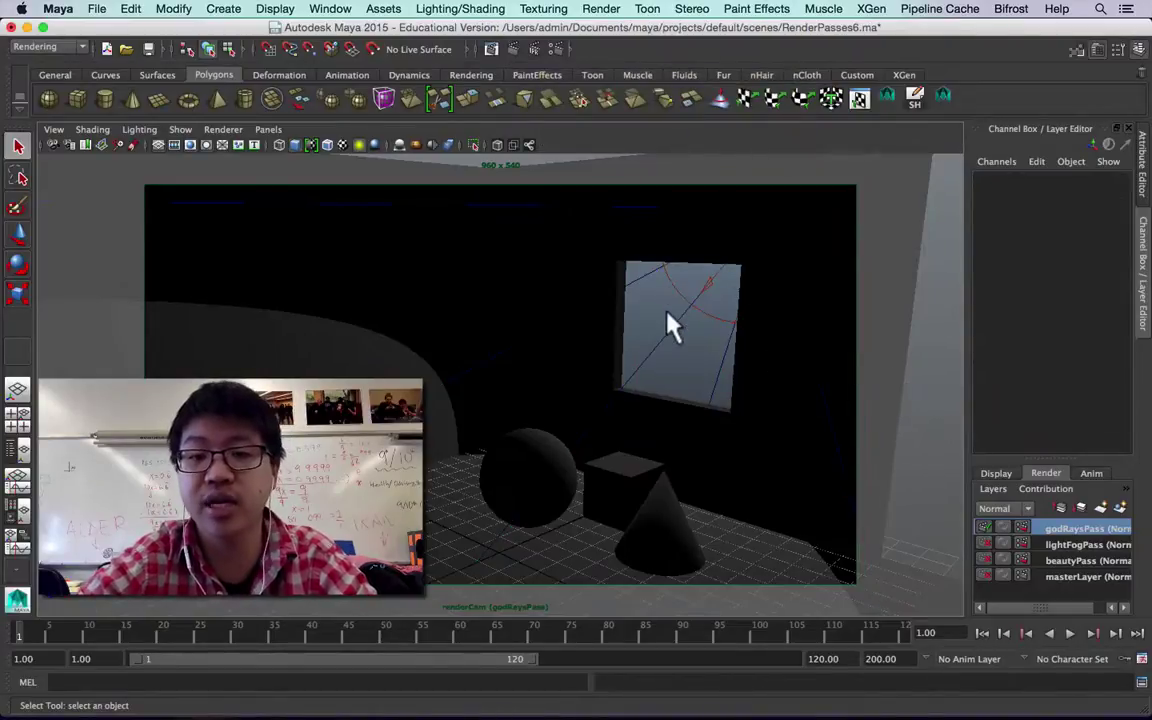
left_click(665, 330)
Step: Open the spotlight's fractal2 colour texture, toggle Animated off and back on, and play the scene
left_click(1143, 185)
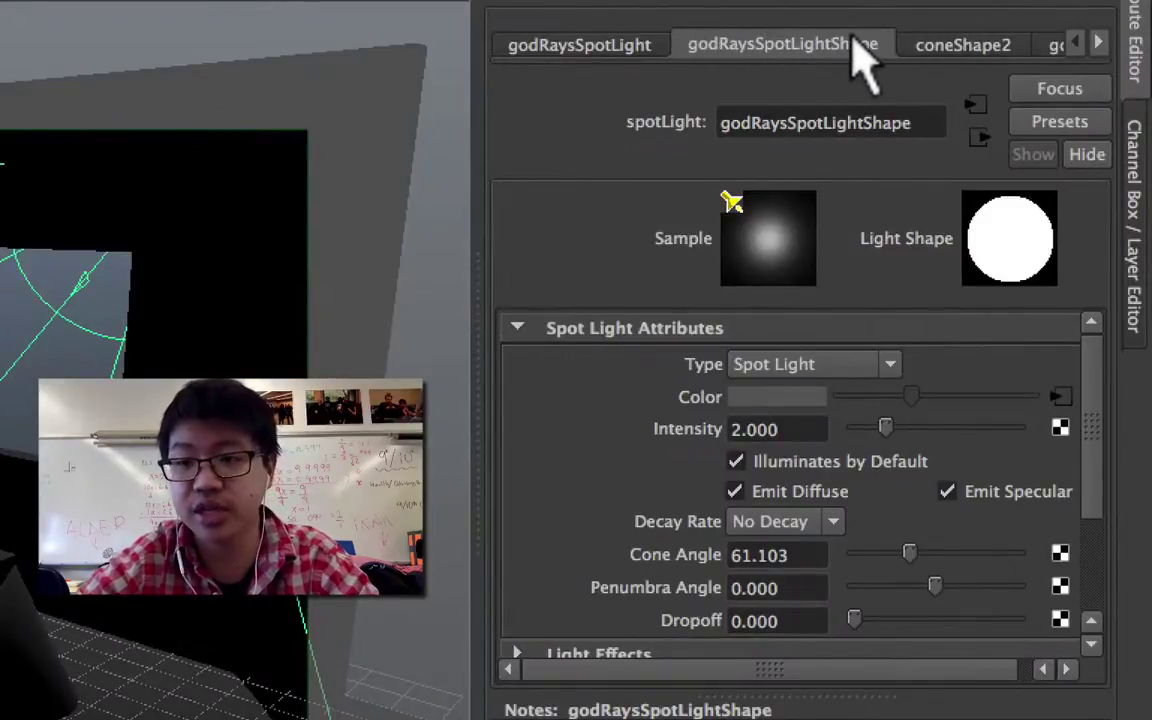
left_click(1058, 396)
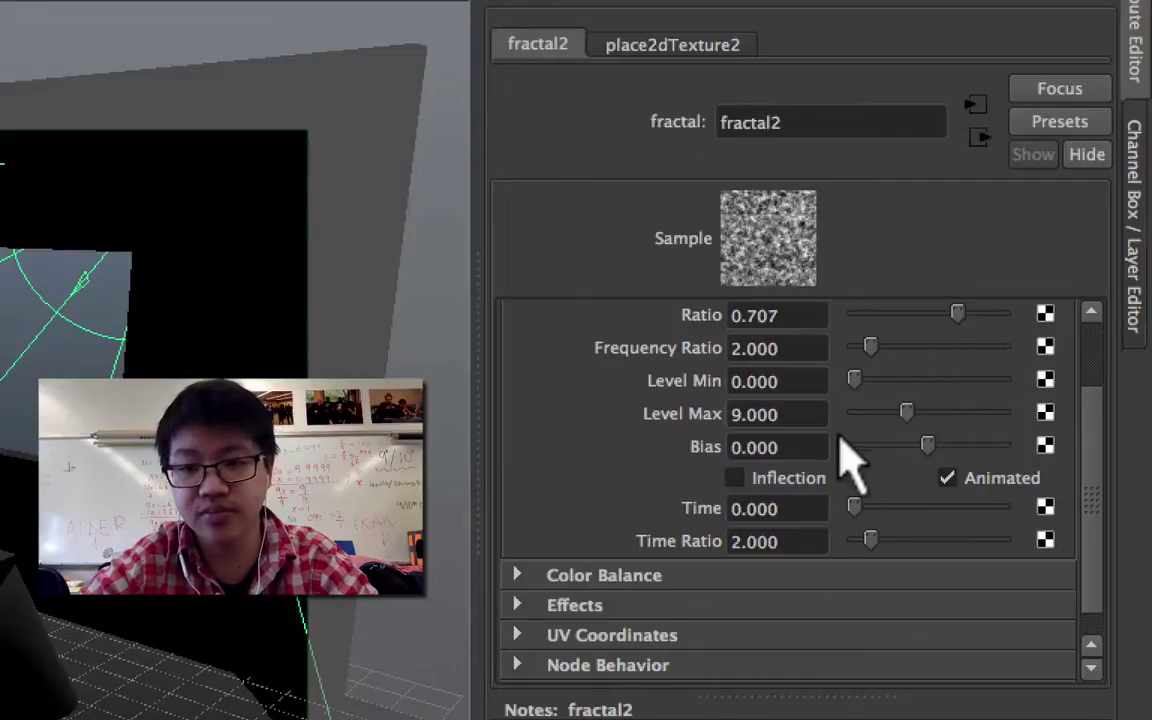
left_click(946, 478)
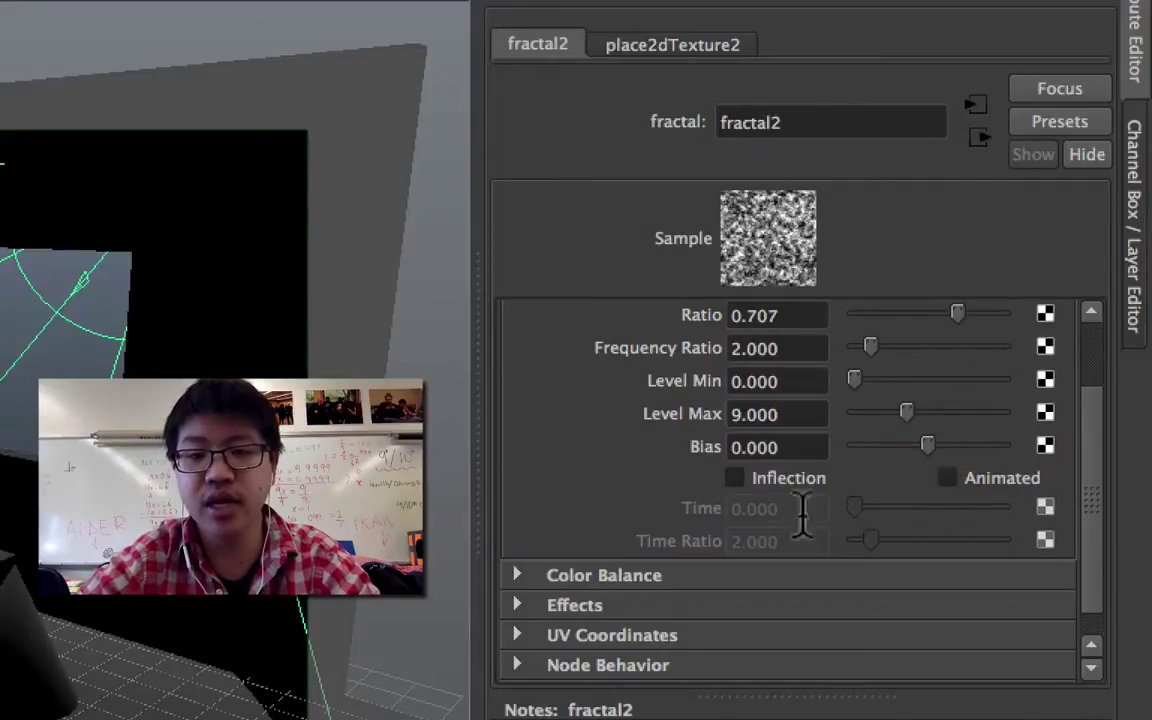
left_click(944, 478)
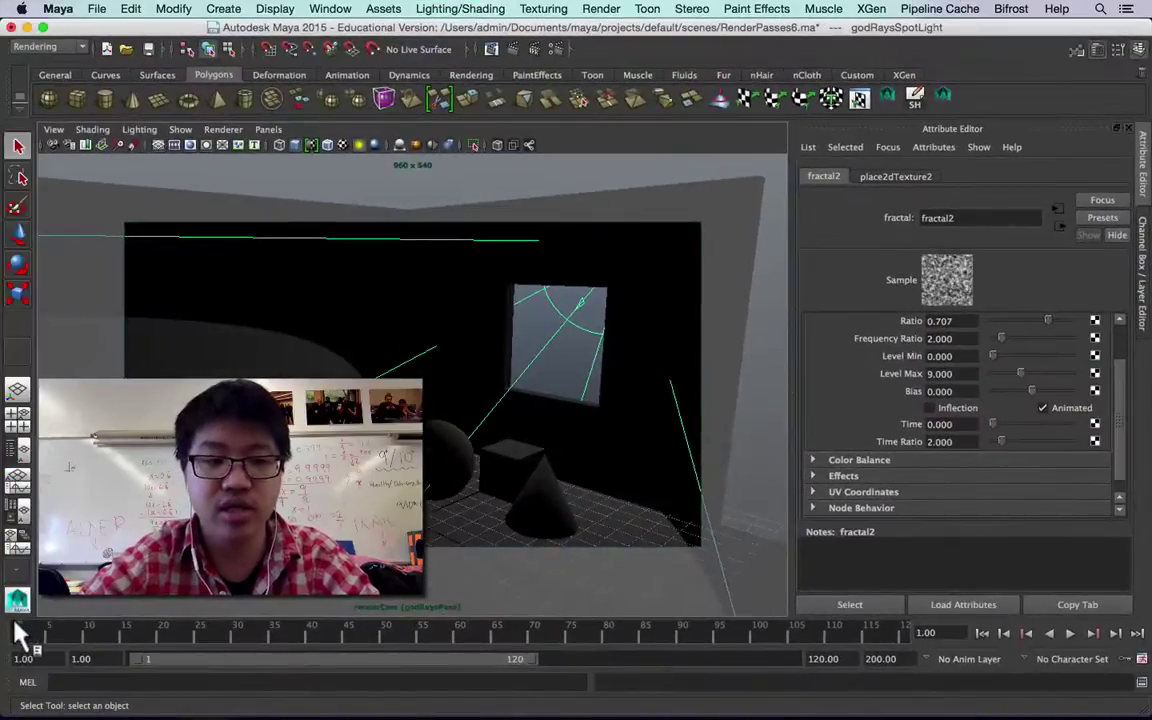
key("alt+v")
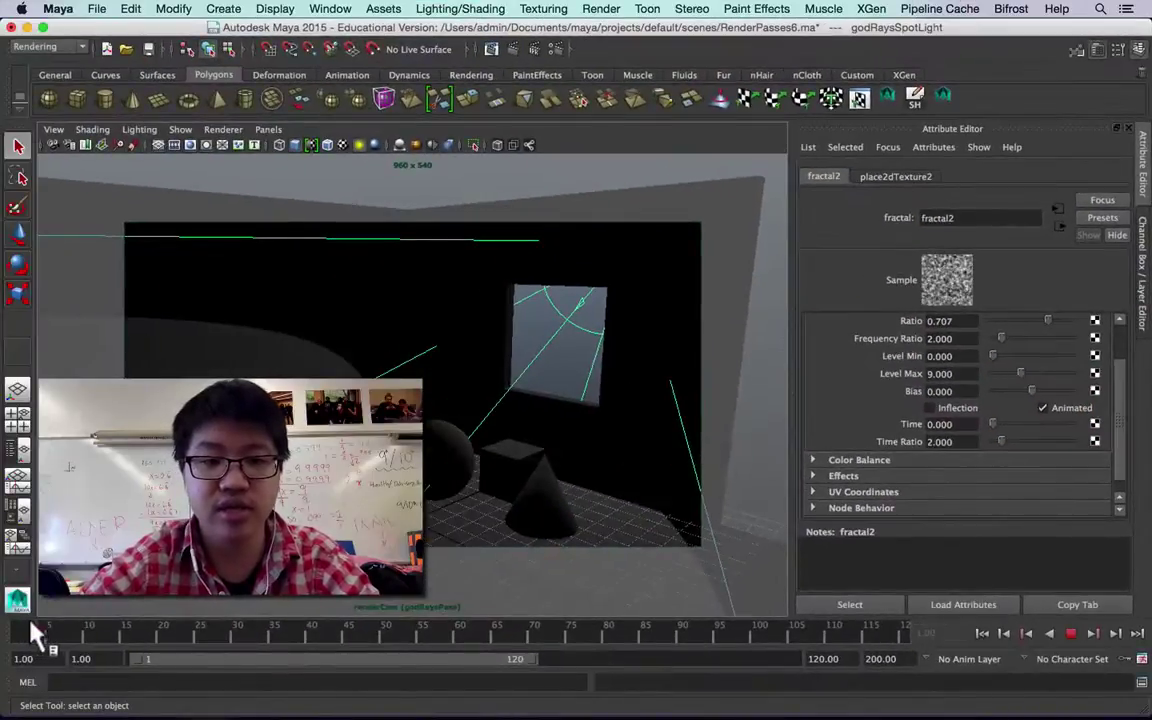
left_click(18, 631)
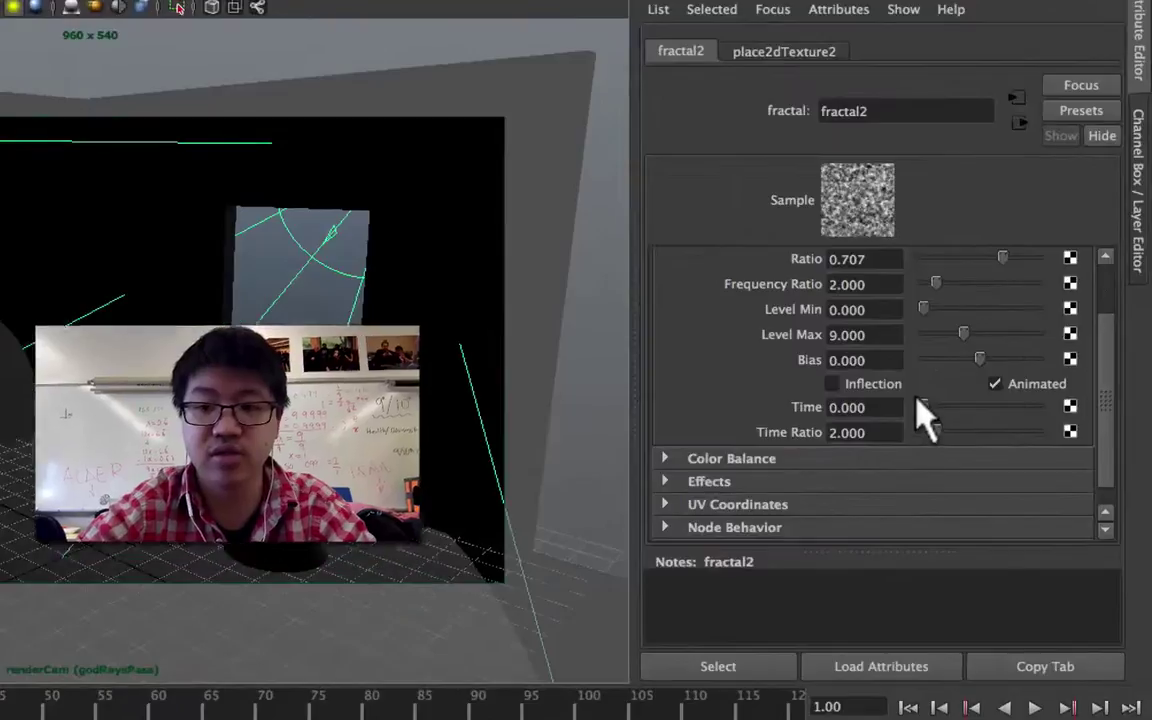
Step: Scrub the fractal2 Time value to preview the noise pattern, leaving it at 0
left_click_drag(993, 424, 878, 415)
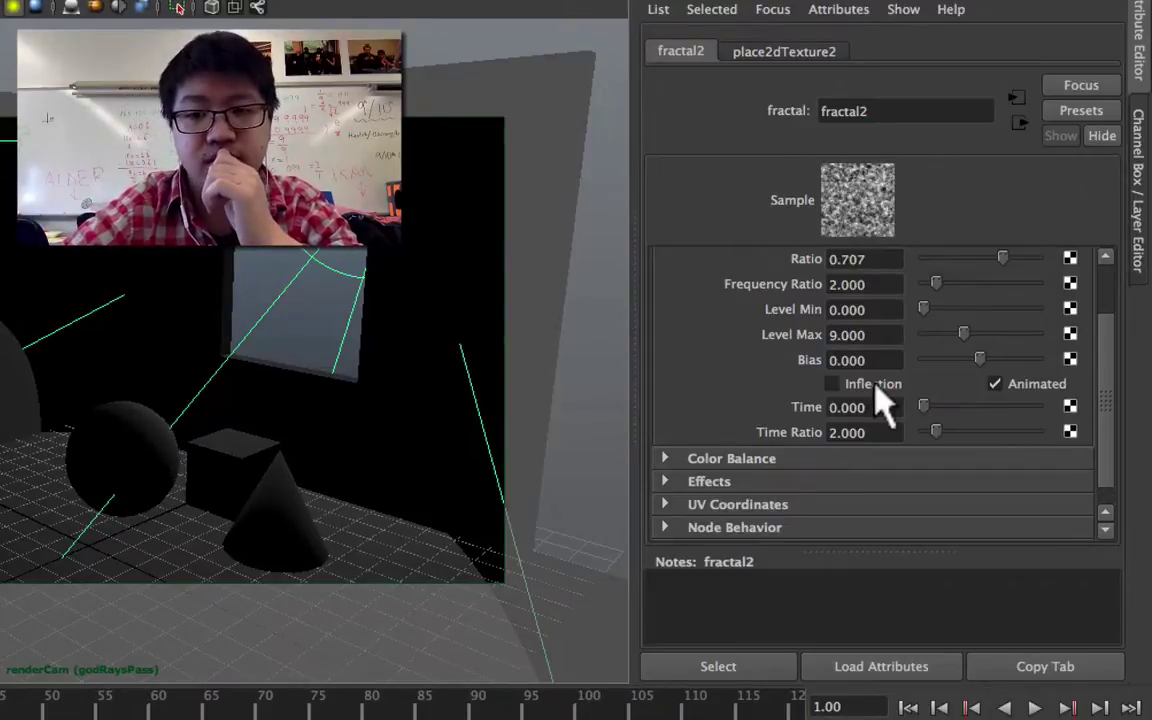
right_click(800, 408)
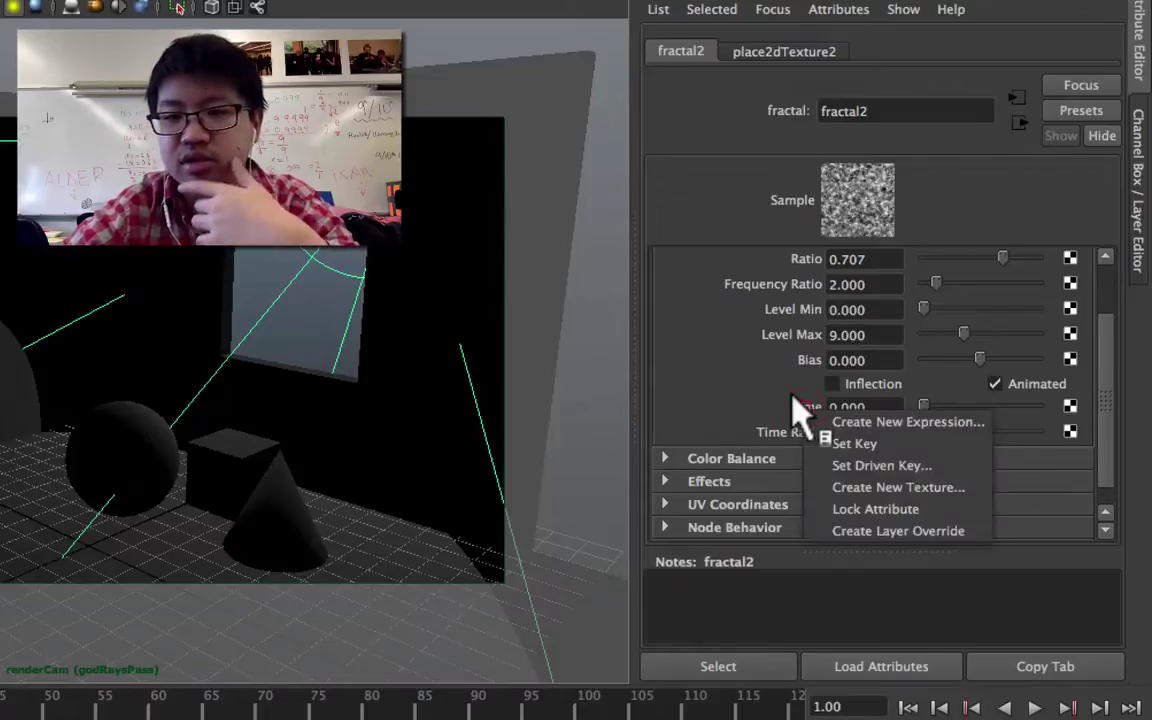
left_click(750, 408)
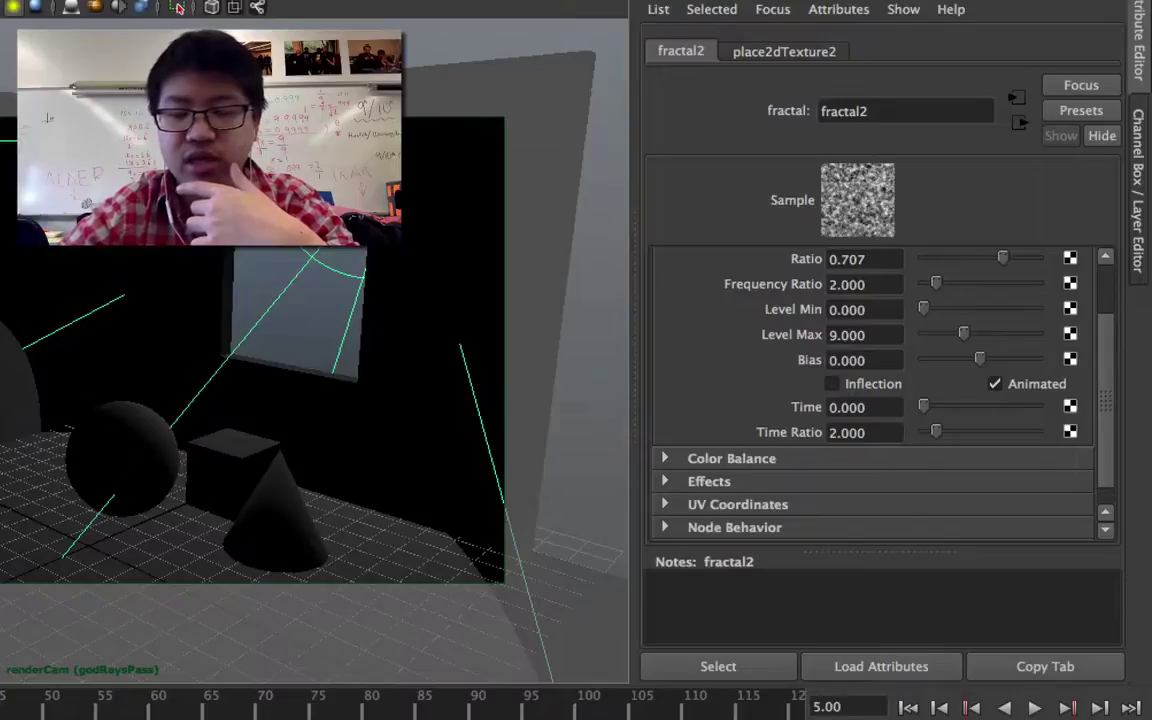
left_click_drag(926, 408, 810, 411)
left_click(833, 405)
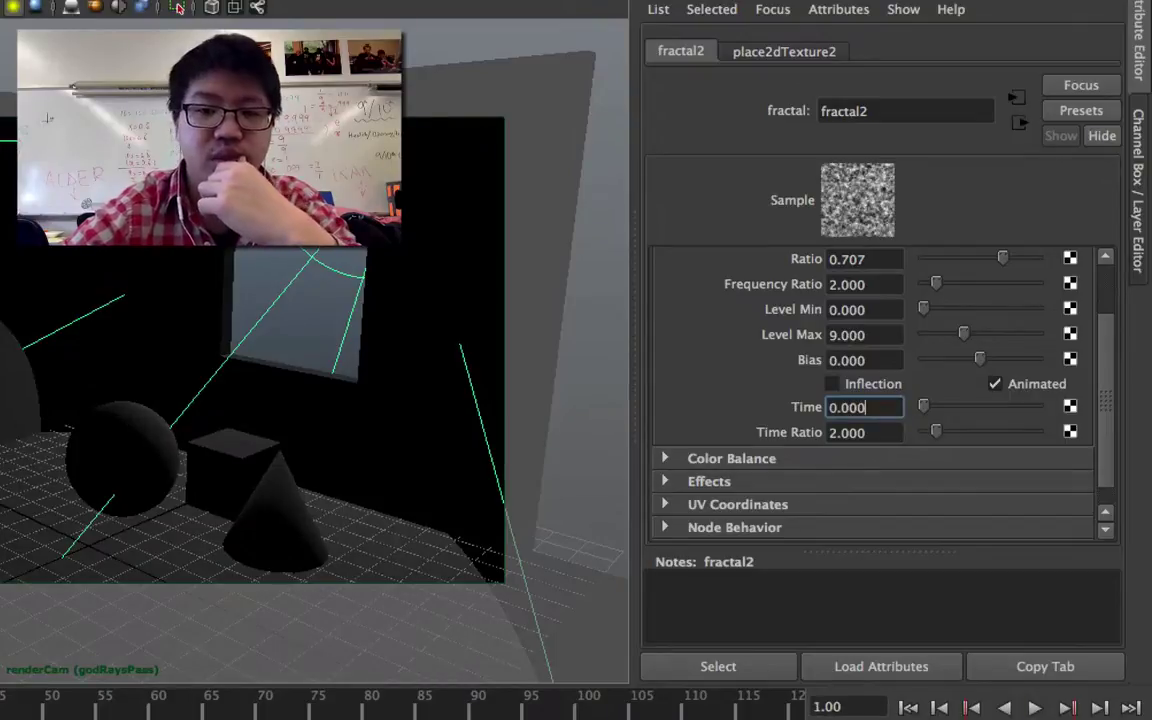
Step: Reopen the god-ray light's fractal2 texture and key its Time at 0 on frame 1
left_click(570, 312)
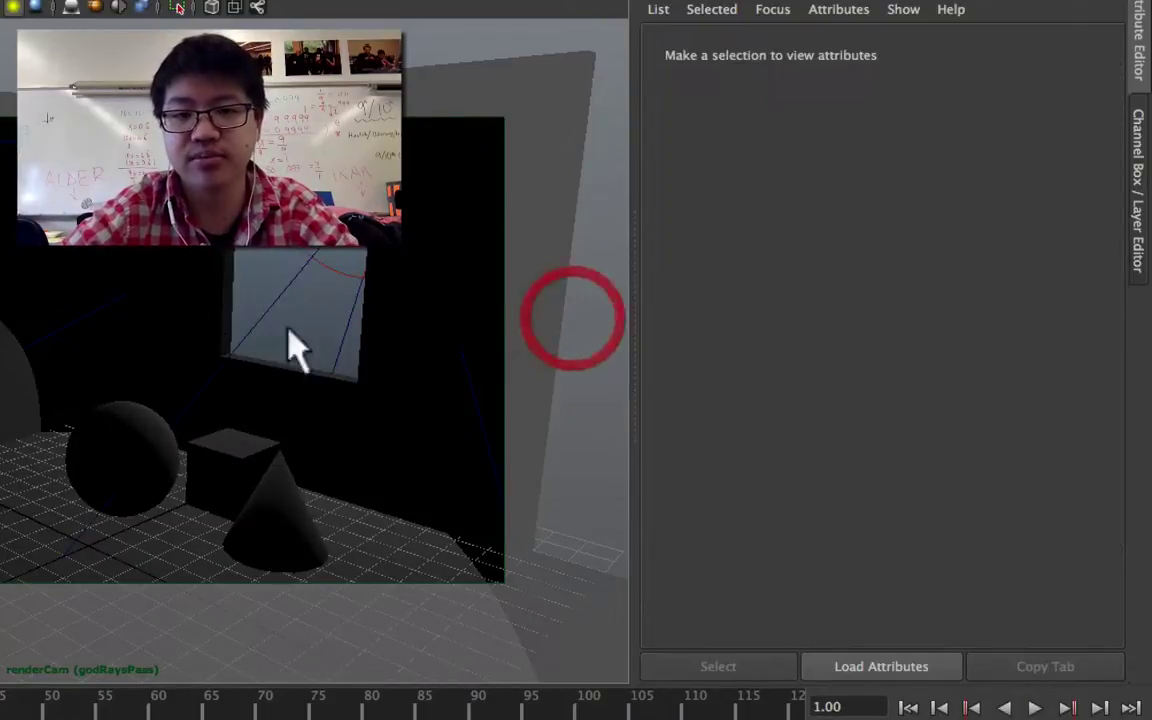
left_click(290, 322)
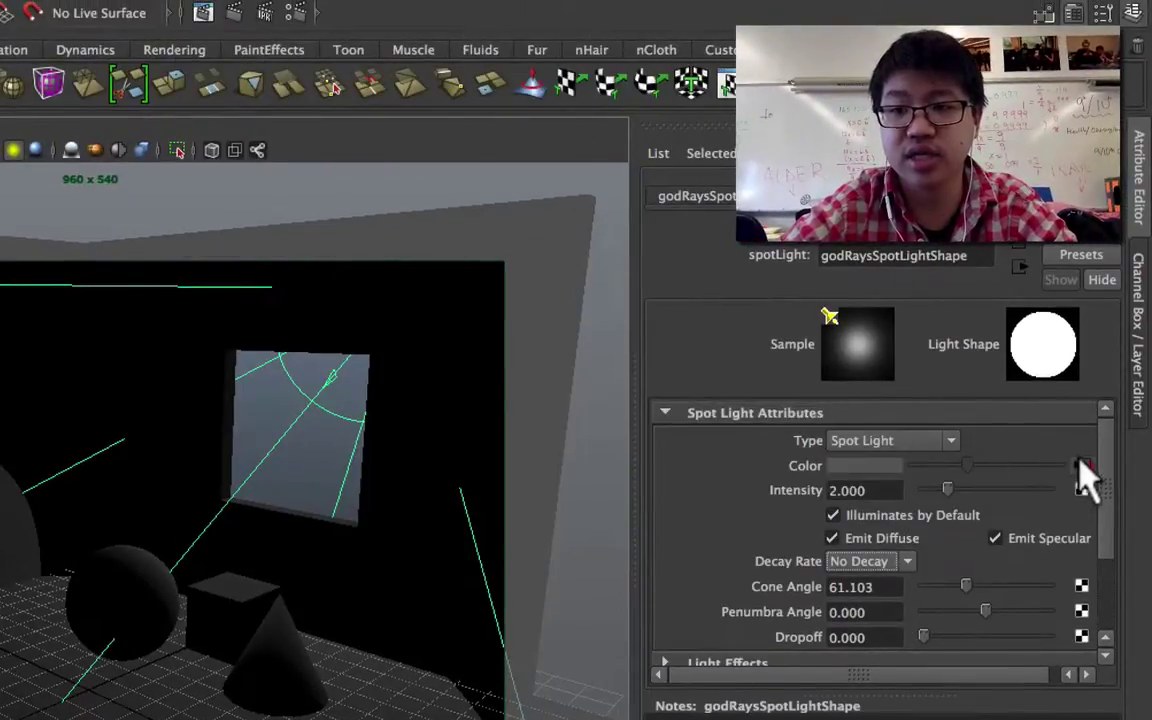
left_click(1081, 466)
scroll(788, 510, "up", 1)
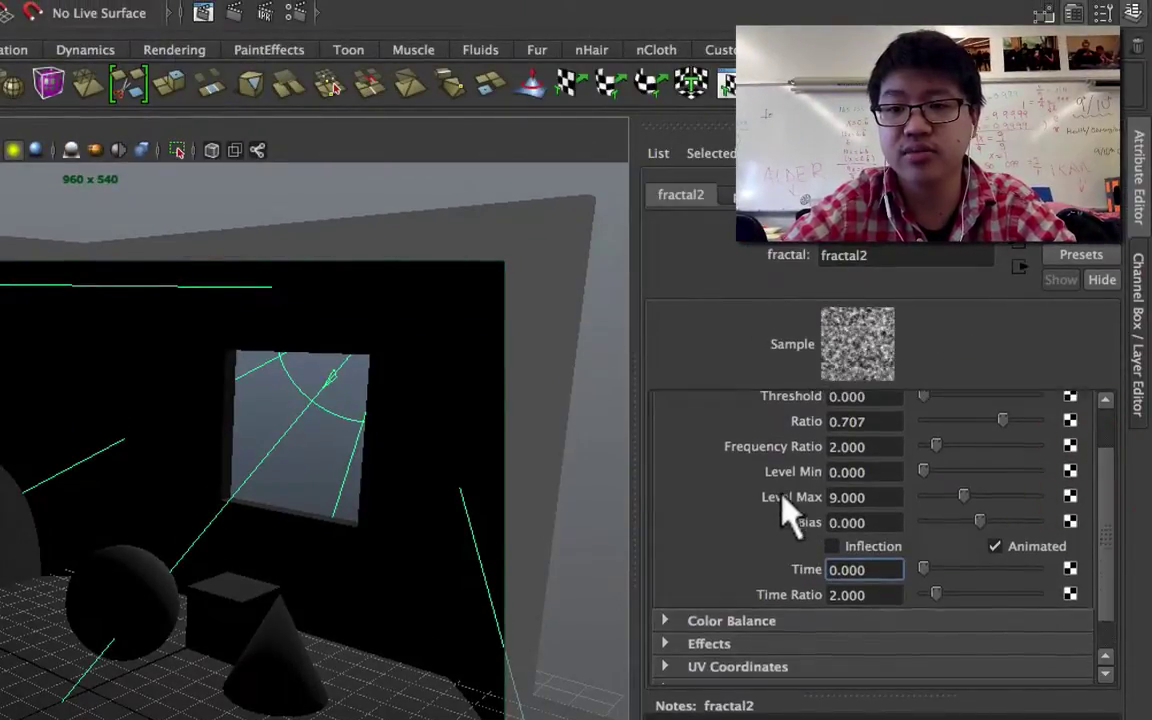
scroll(788, 510, "up", 1)
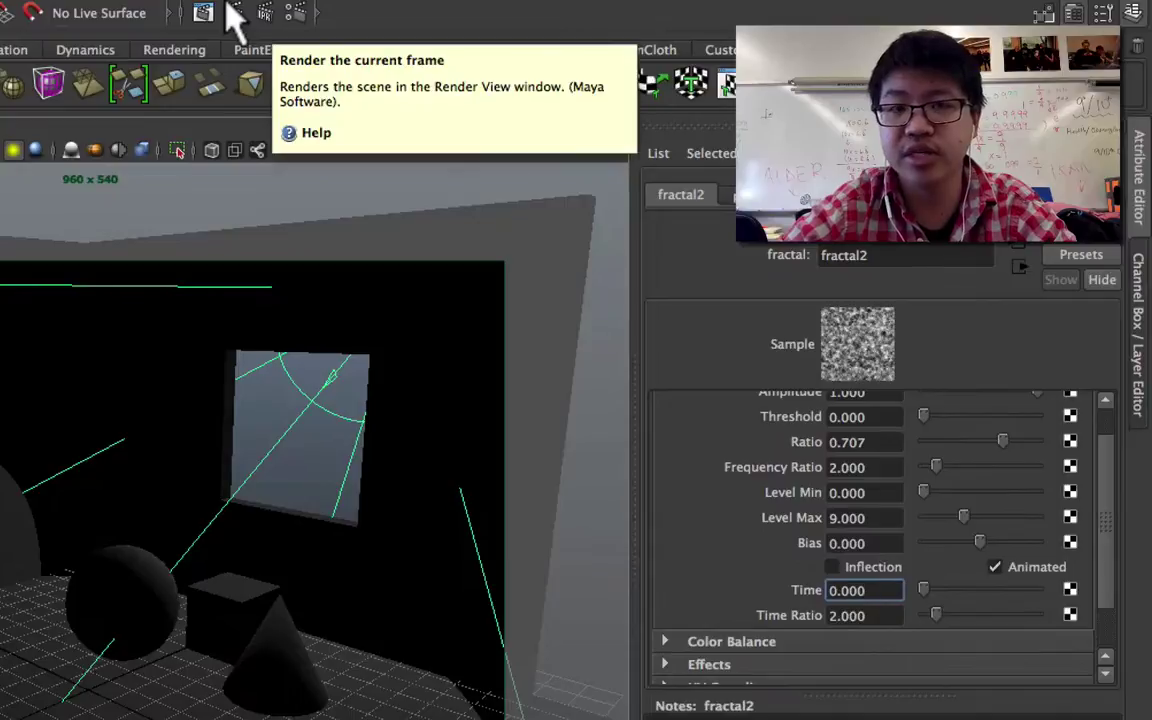
left_click(886, 590)
type("5.051")
key("Return")
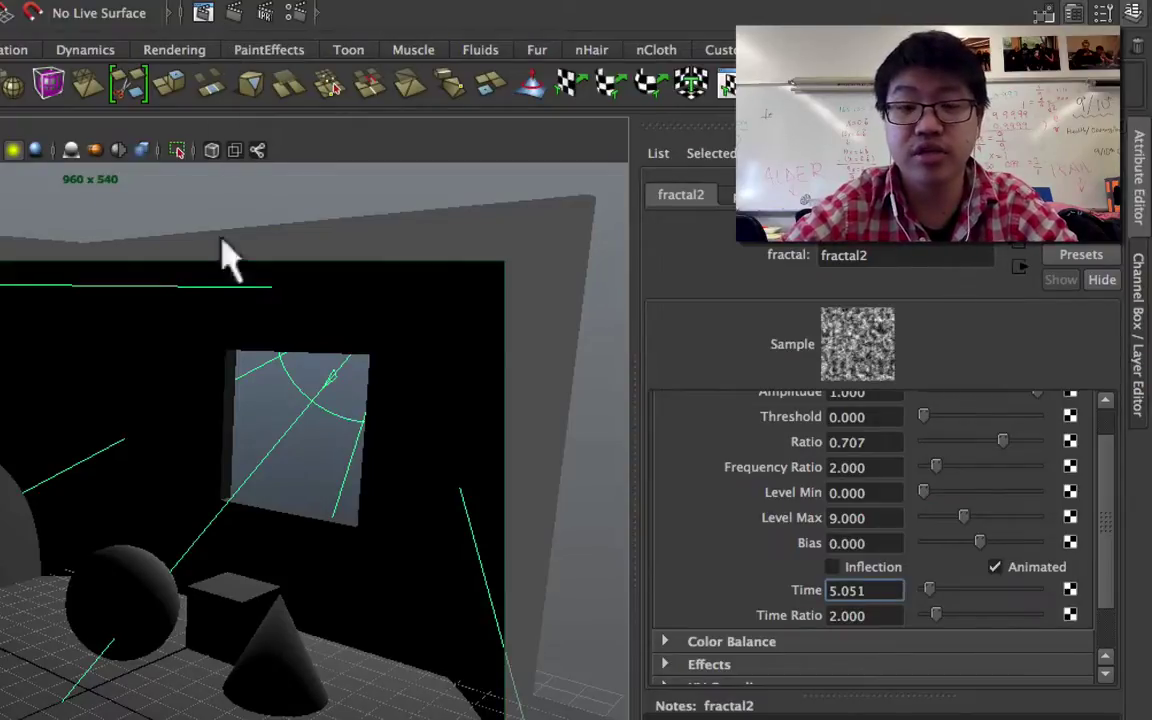
left_click_drag(929, 590, 923, 590)
left_click(855, 588)
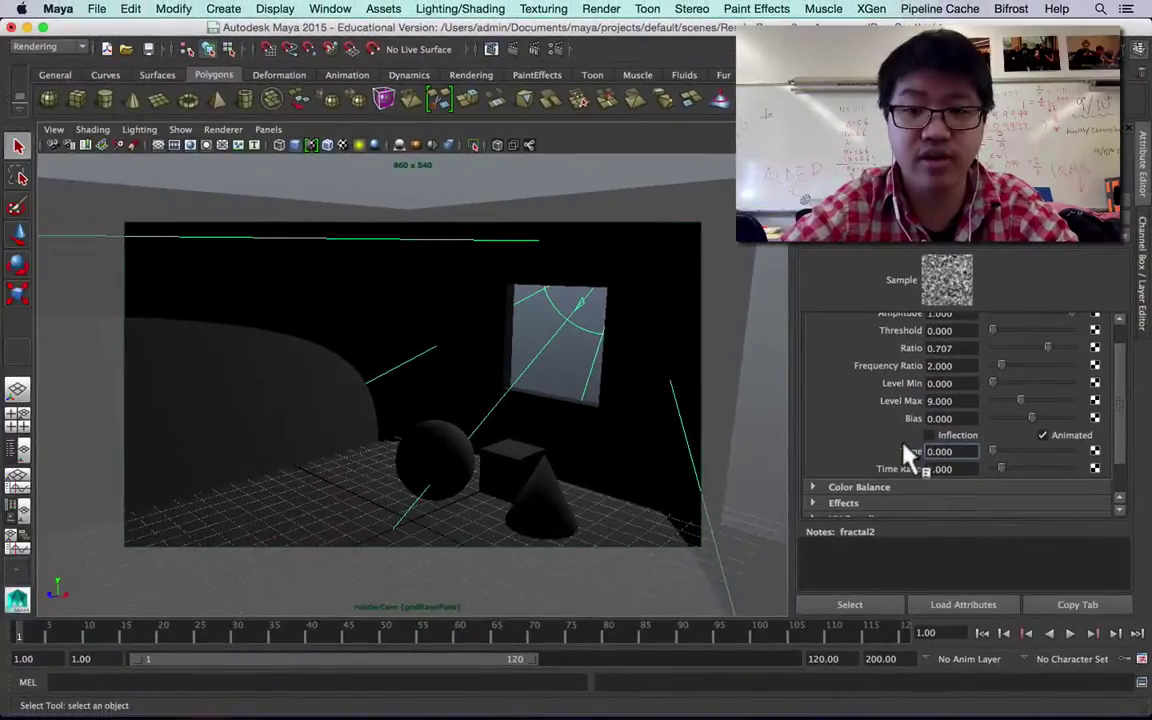
right_click(905, 452)
left_click(945, 476)
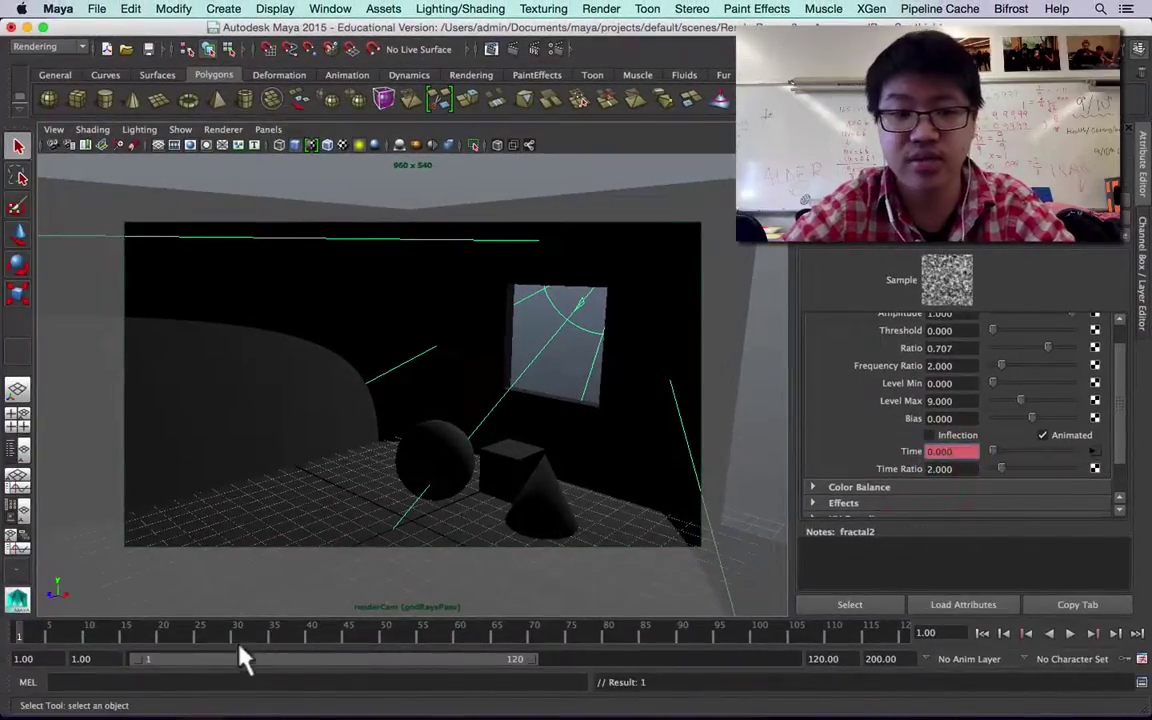
Step: At frame 10, set fractal2 Time to 1, key it, and play back the animation
left_click(87, 626)
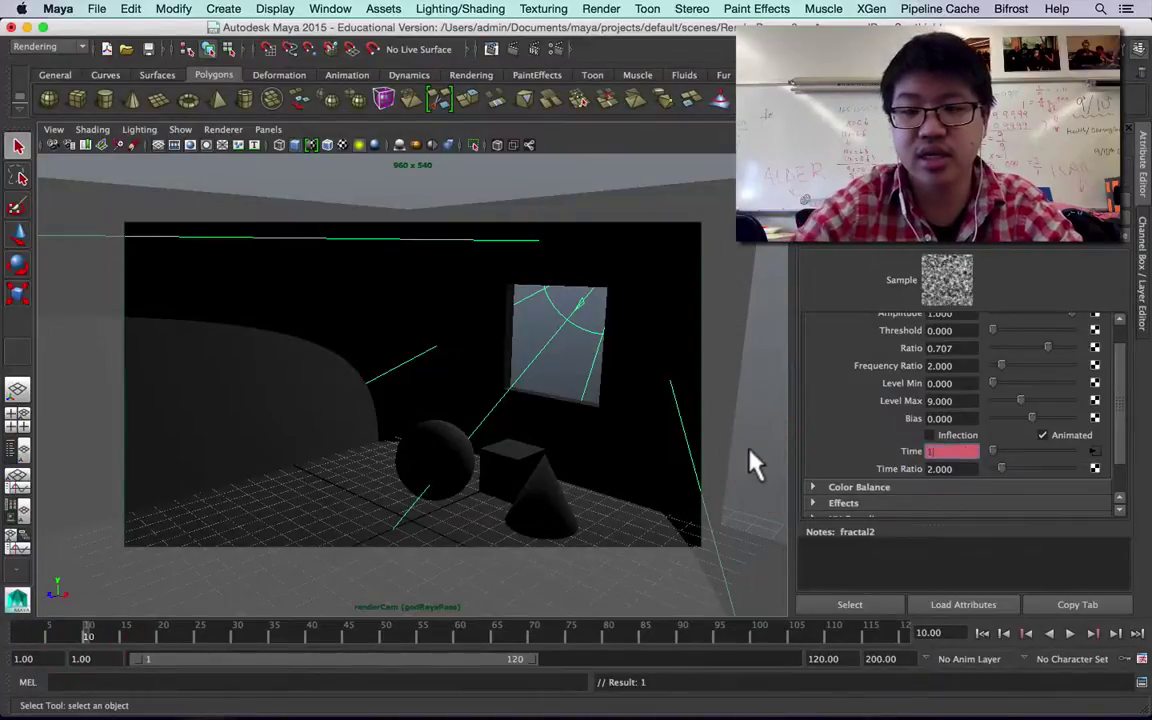
type("10")
key("Return")
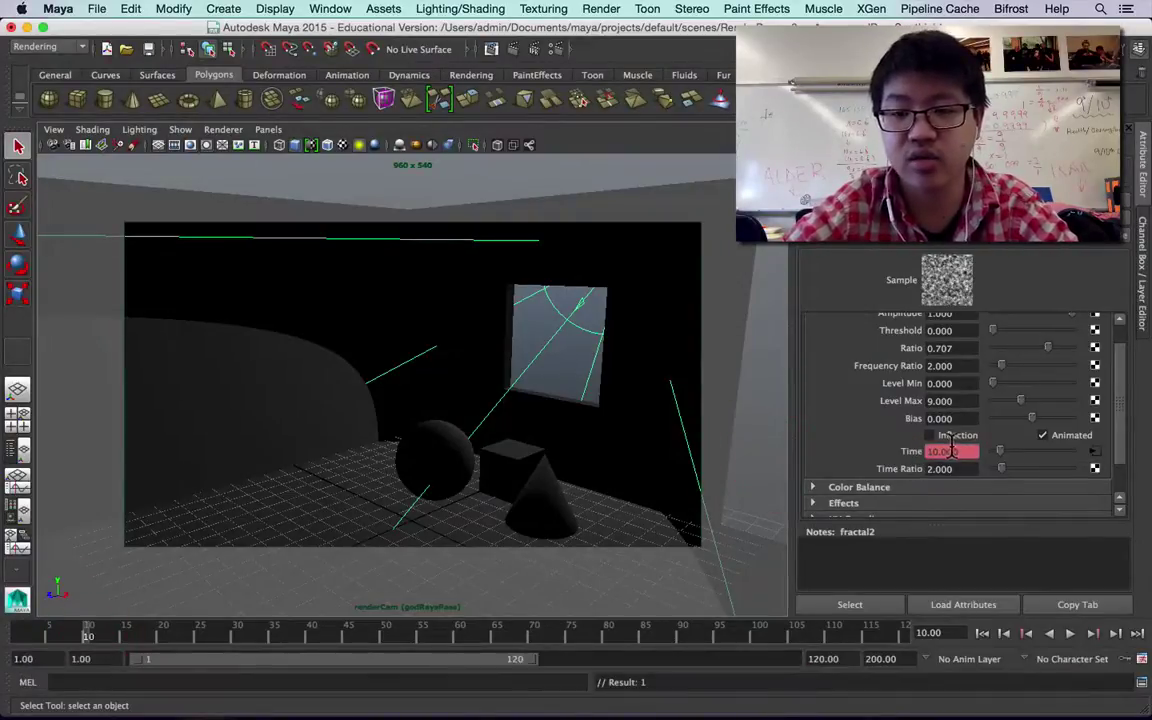
type("1")
key("Return")
right_click(895, 451)
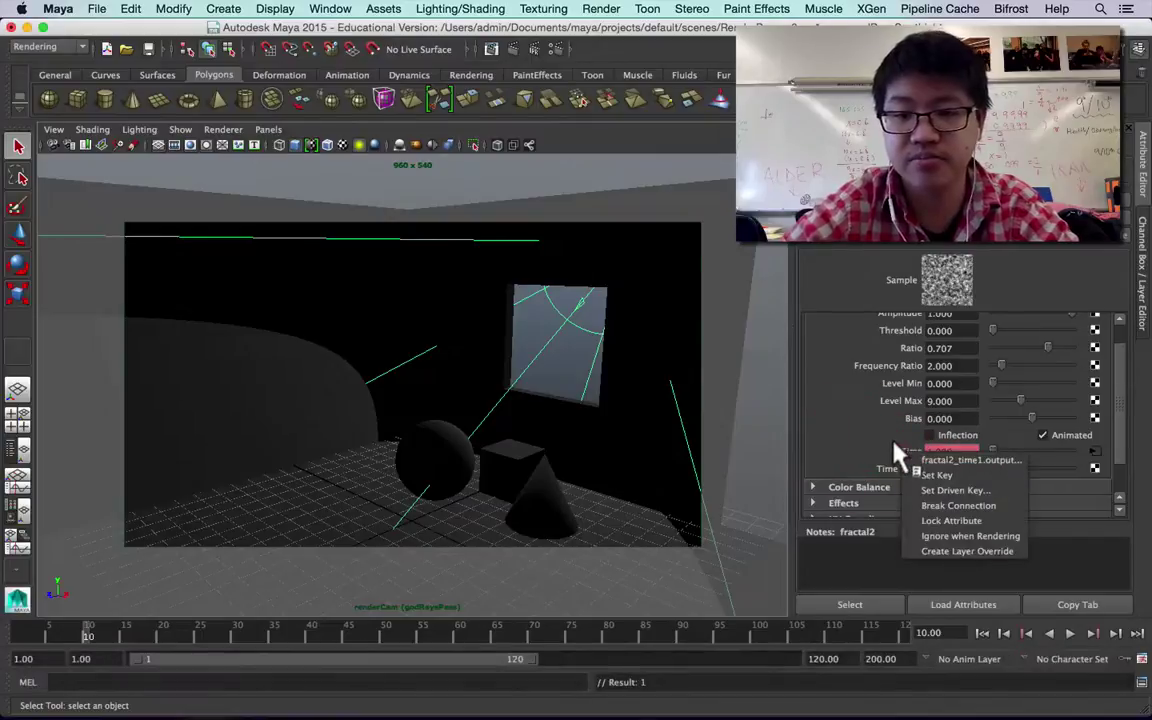
left_click(911, 472)
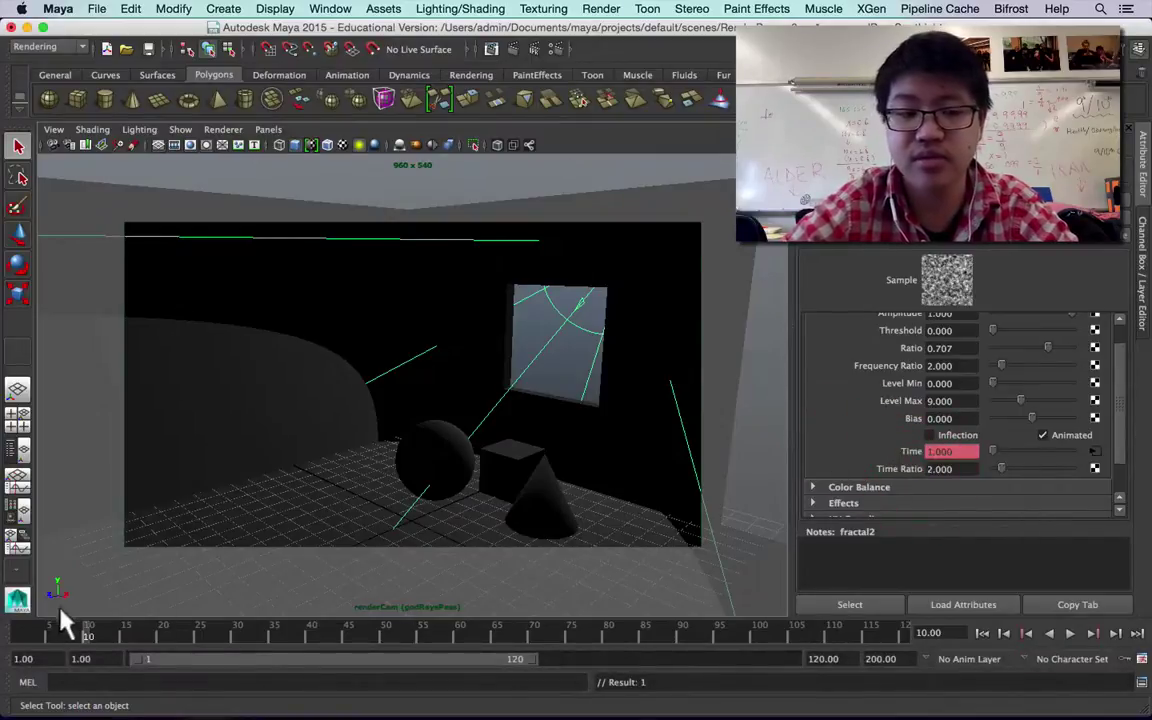
key("alt+v")
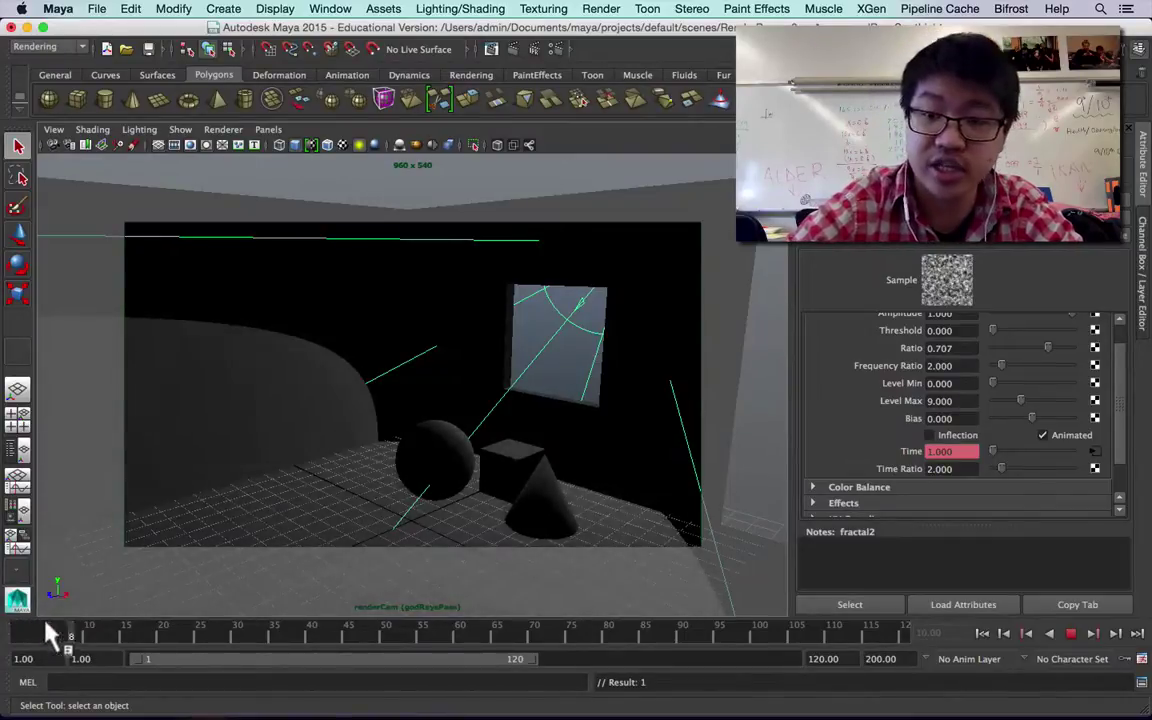
Step: Confirm the Render Settings frame range is 1 to 10, then step through frames 2 and 3
left_click(18, 632)
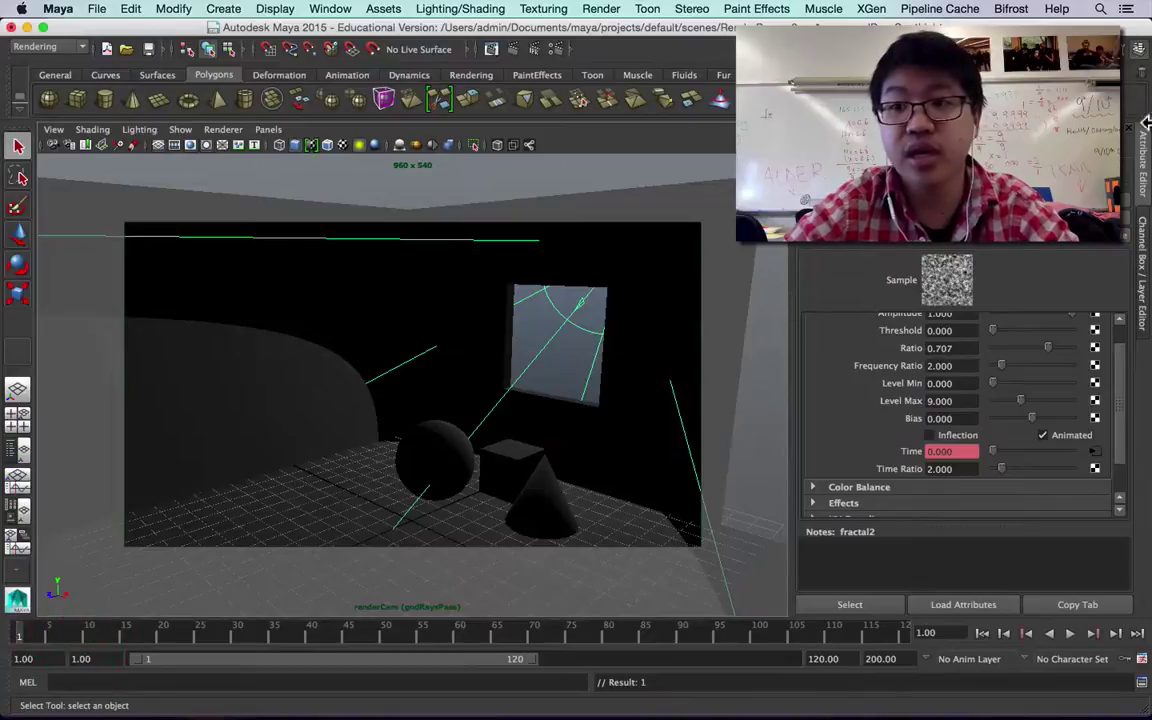
left_click(554, 48)
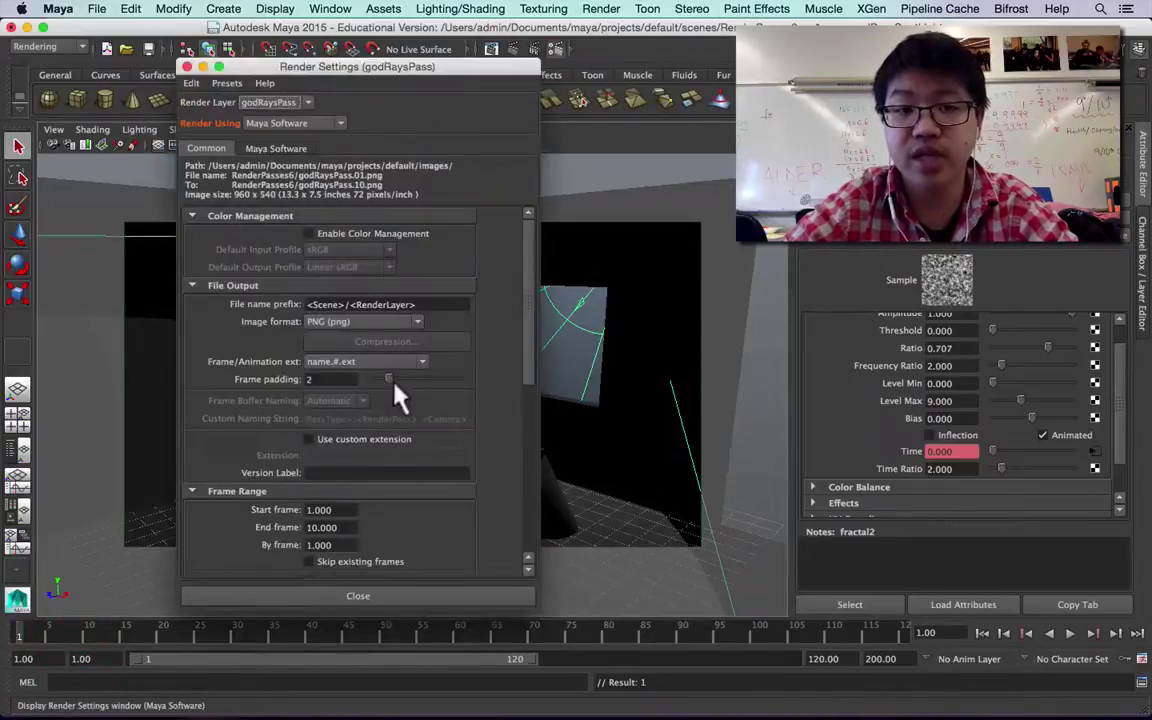
scroll(342, 489, "down", 3)
scroll(342, 489, "down", 3)
scroll(342, 489, "up", 5)
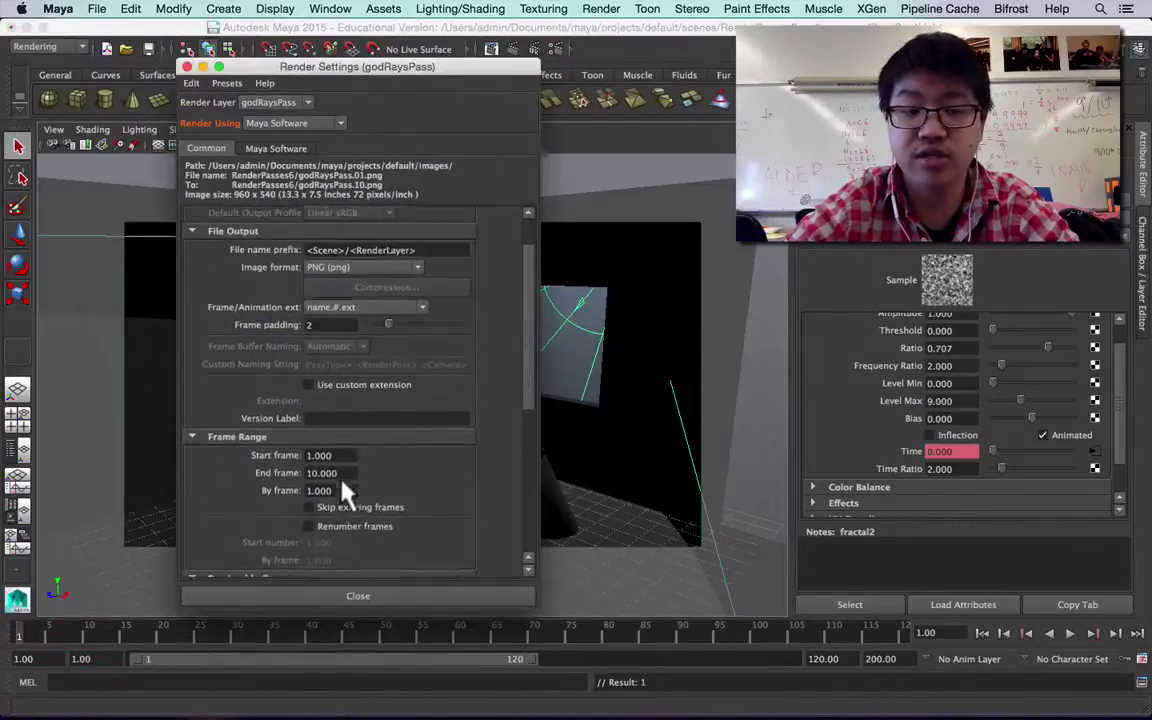
left_click(187, 67)
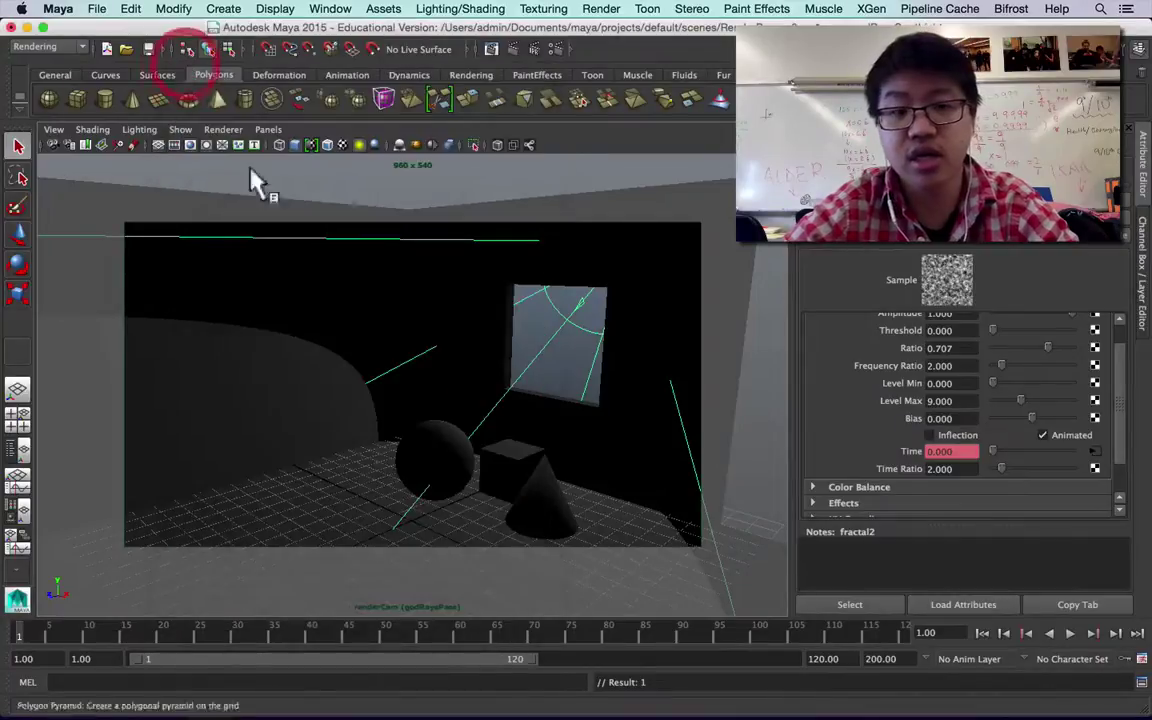
mouse_move(628, 713)
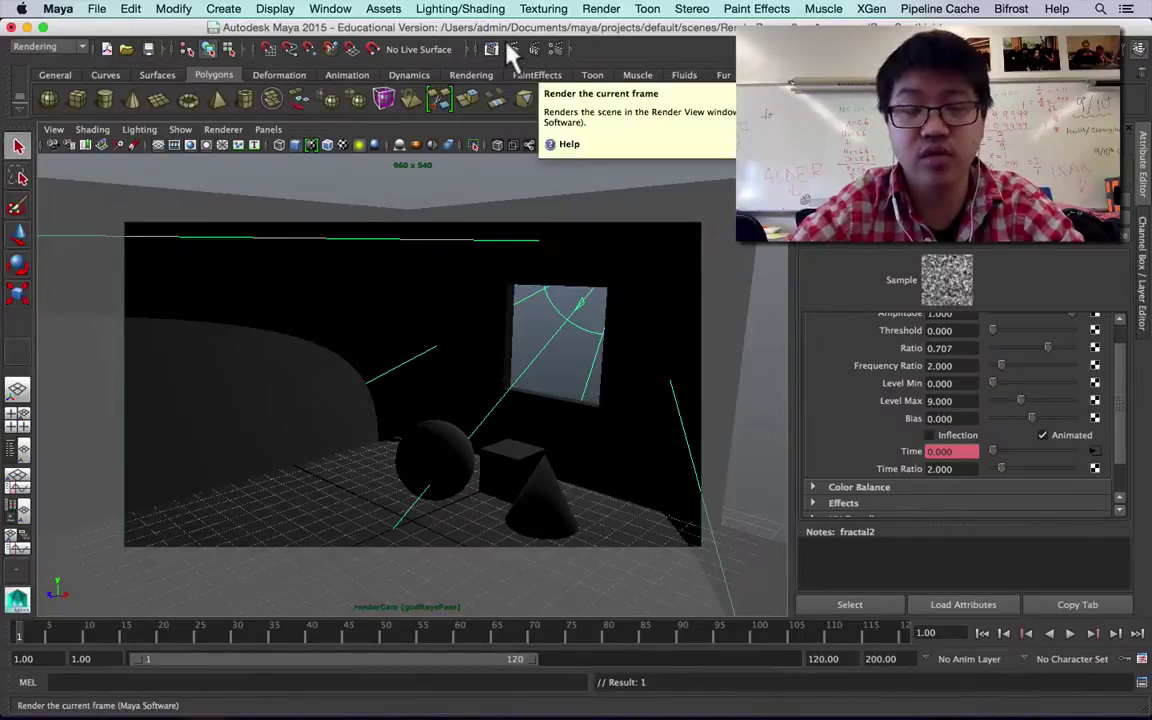
left_click(24, 630)
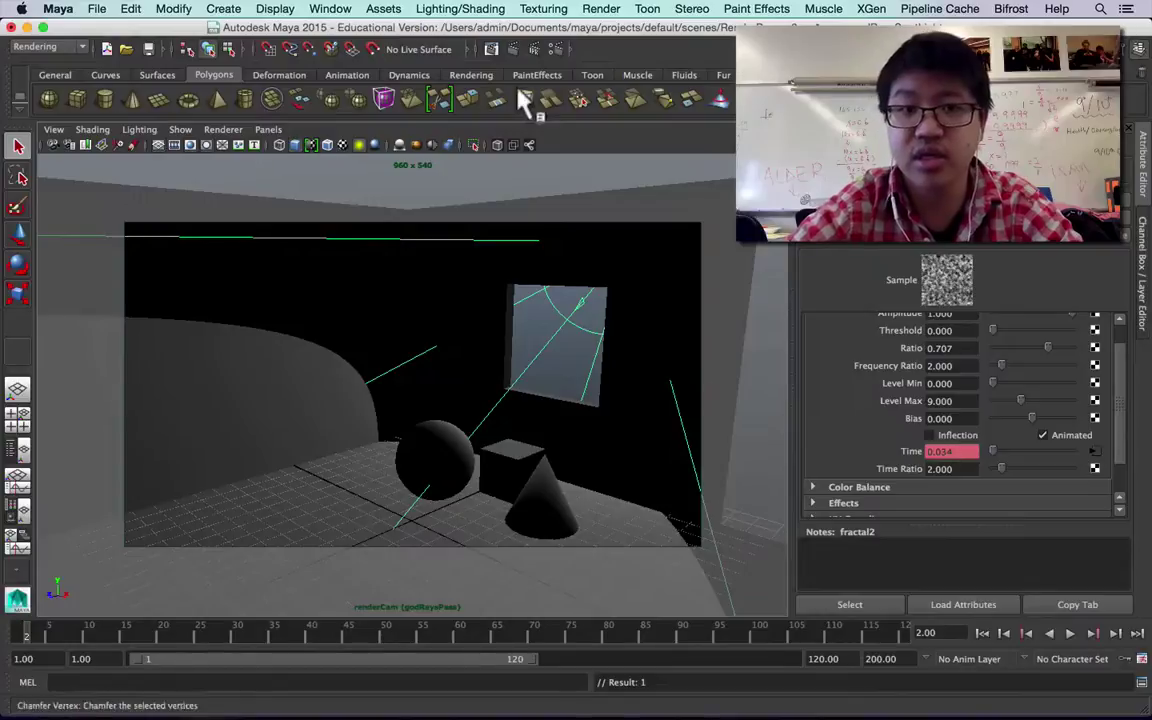
left_click(31, 630)
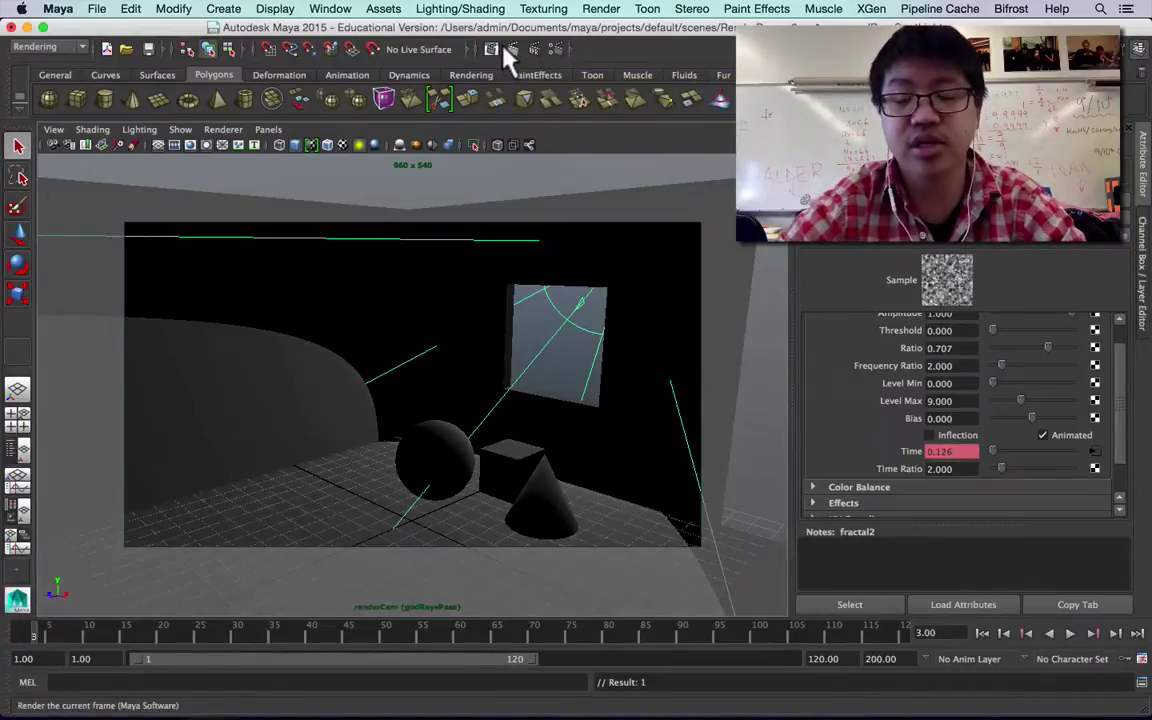
Step: In Photoshop, create a new 7 × 5 inch, 72 ppi Untitled-1 document
mouse_move(505, 705)
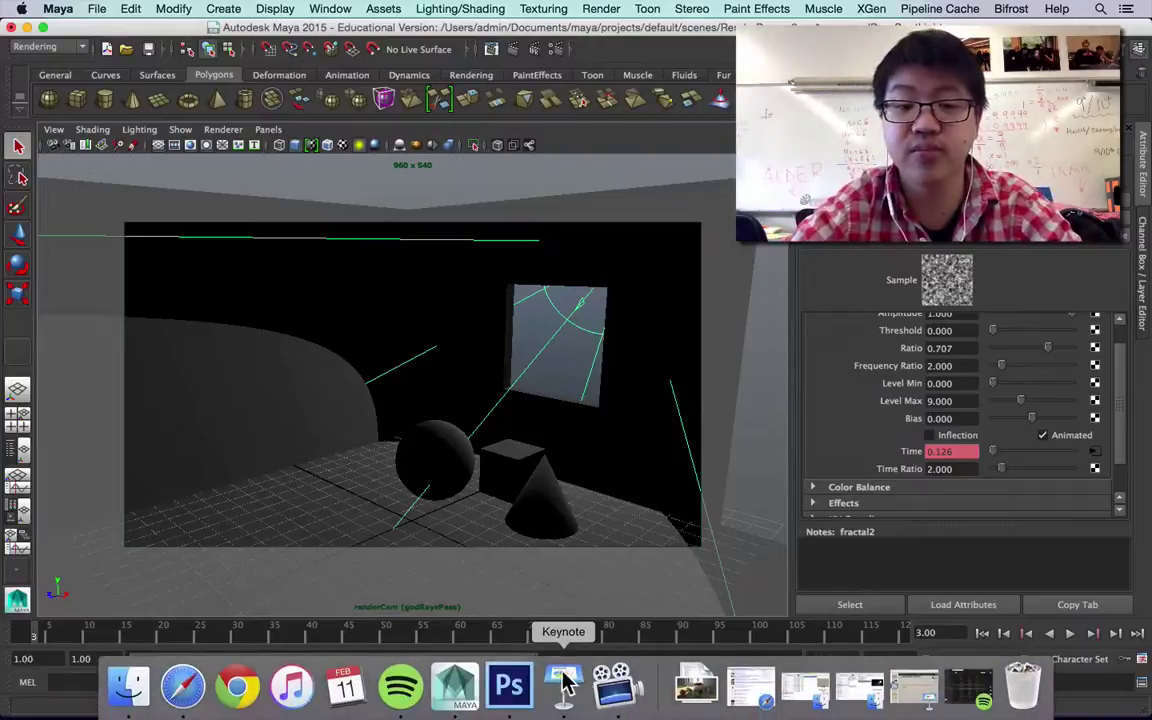
left_click(507, 688)
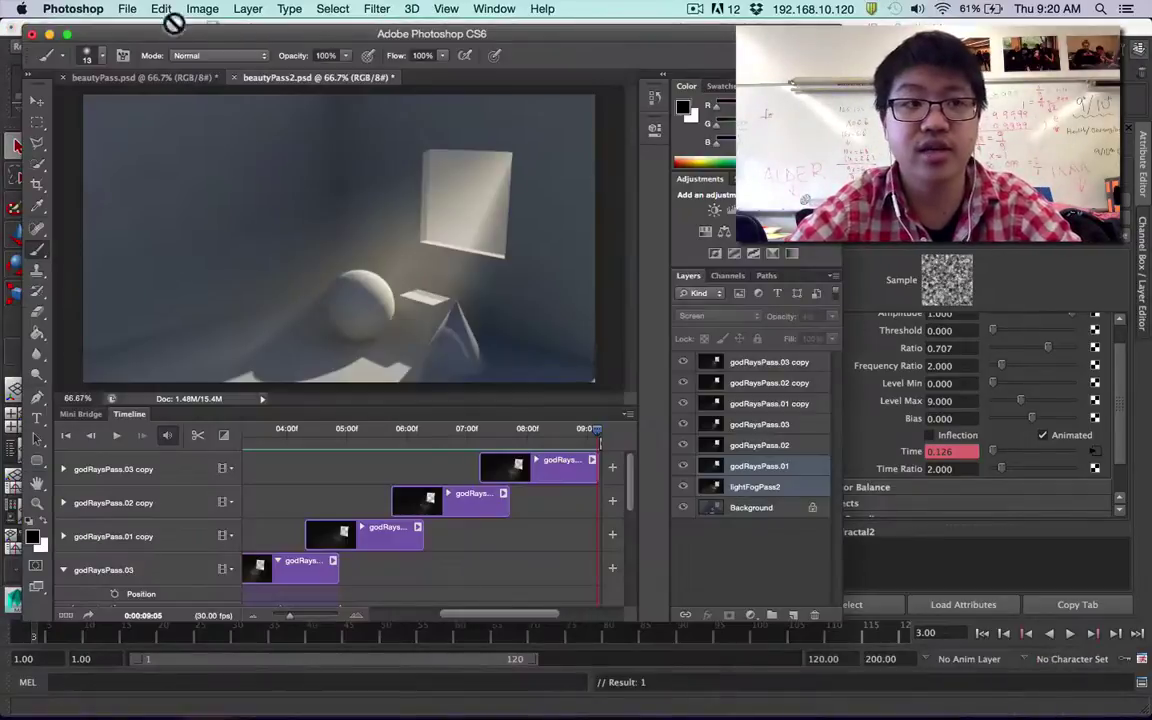
left_click(127, 8)
left_click(135, 28)
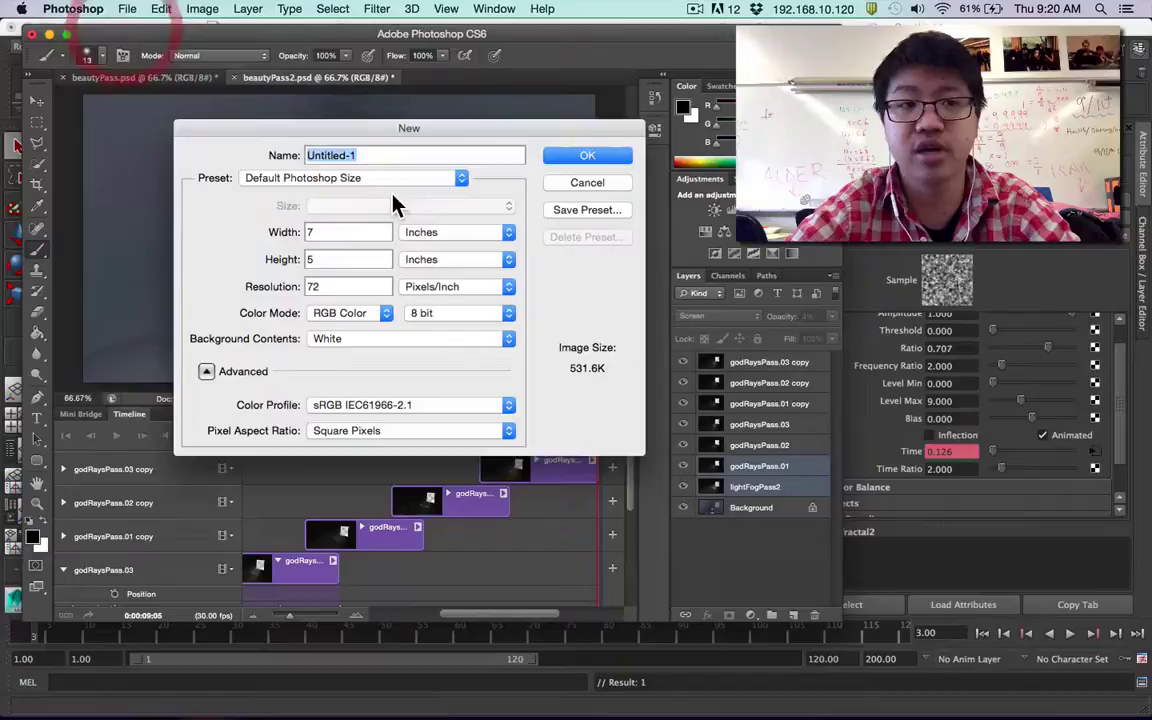
left_click(556, 158)
Step: Open beautyPass.jpg in Photoshop
left_click(128, 8)
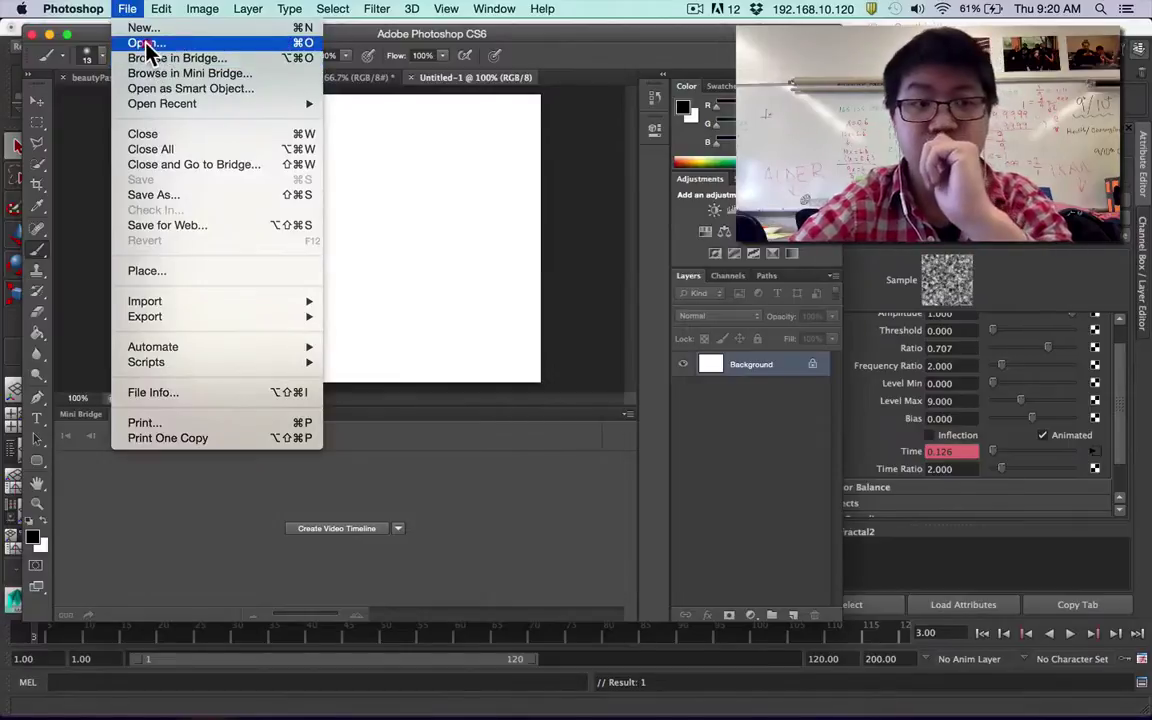
left_click(146, 43)
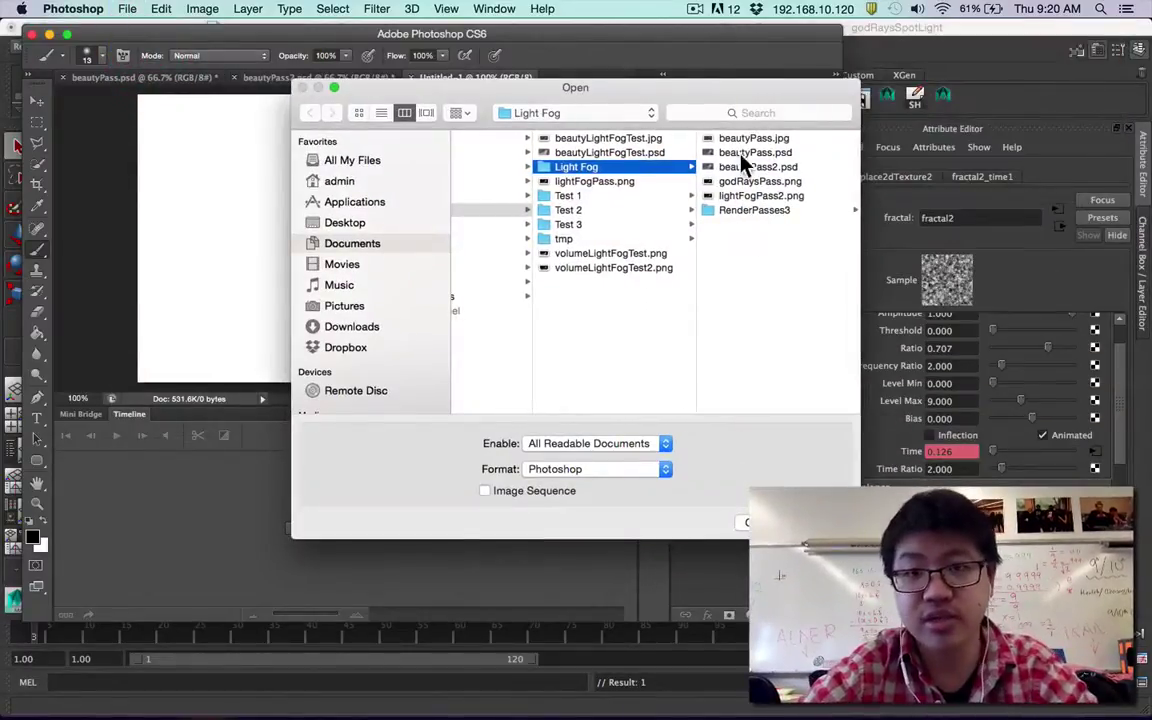
left_click(742, 140)
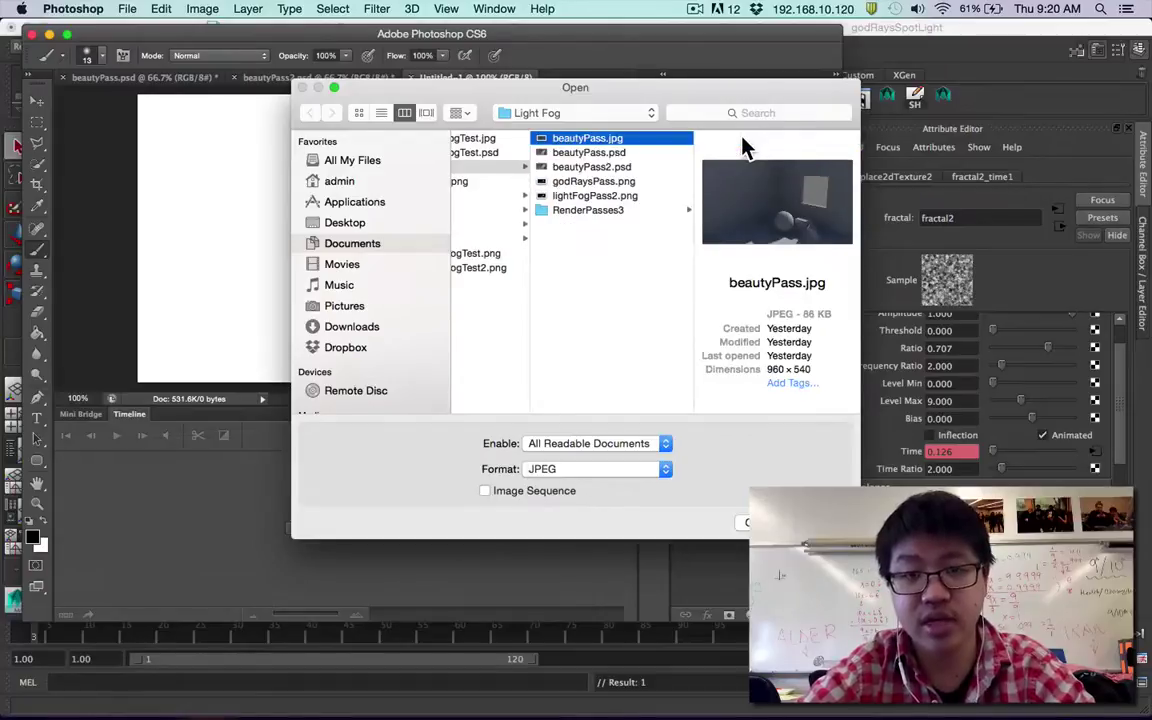
key("Return")
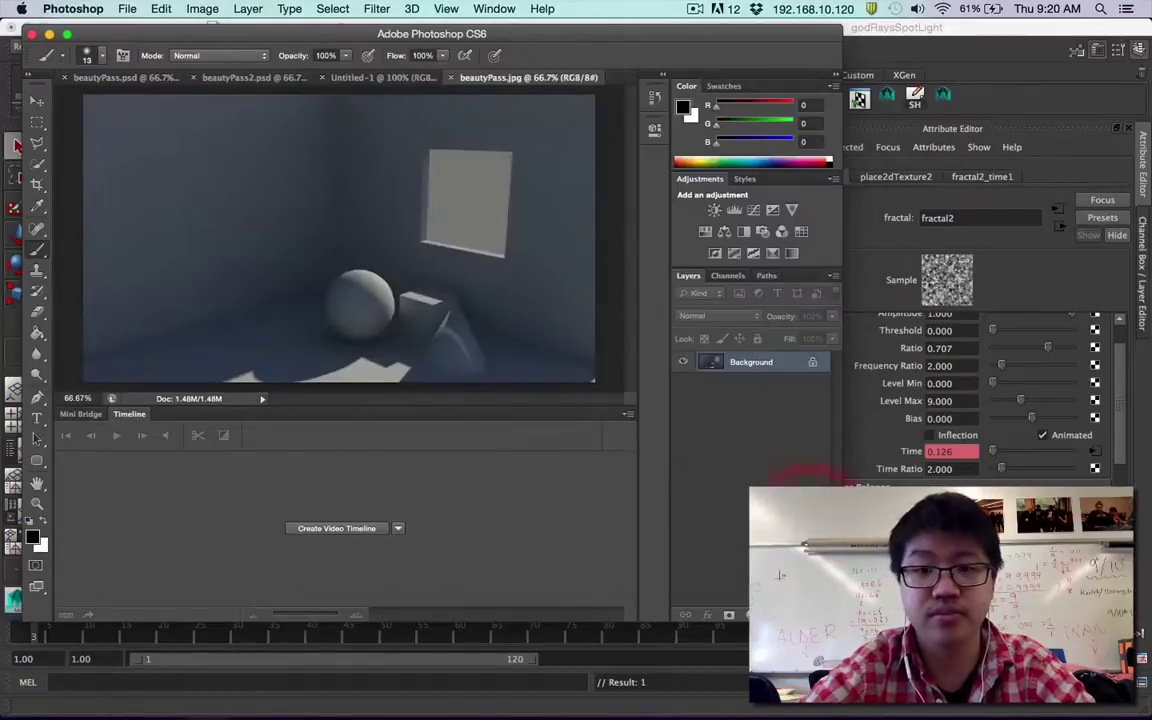
Step: Place lightFogPass2.png over the background as a layer blended in Screen mode
left_click(125, 9)
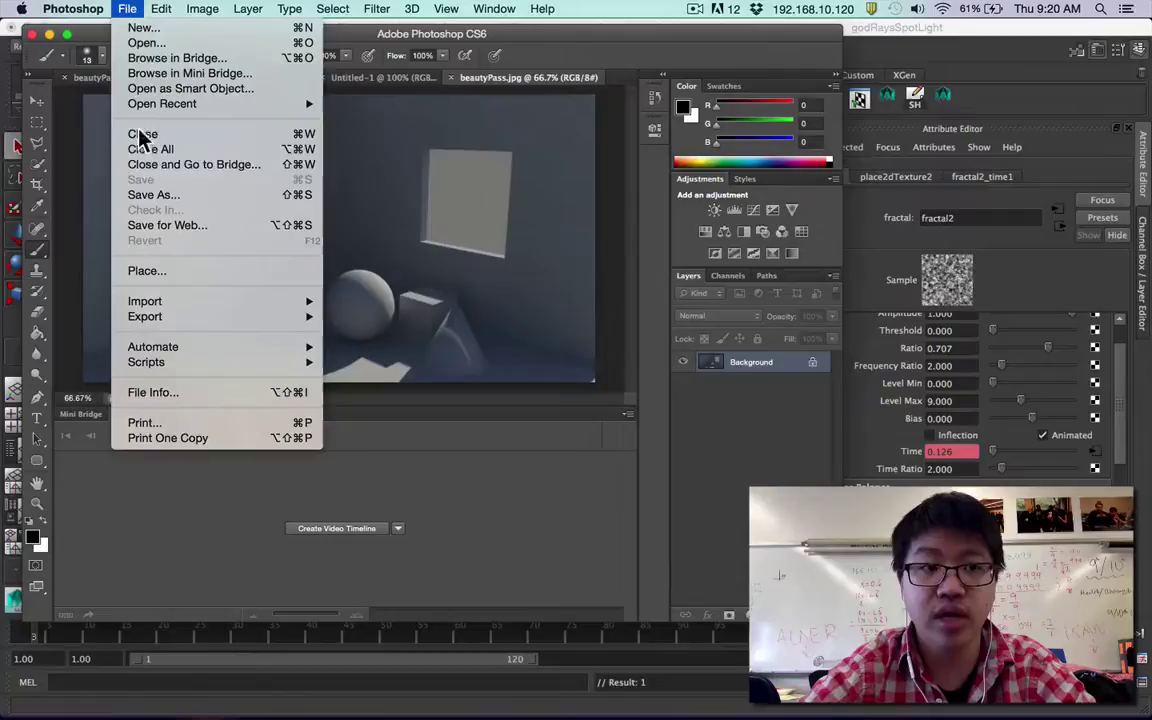
left_click(145, 271)
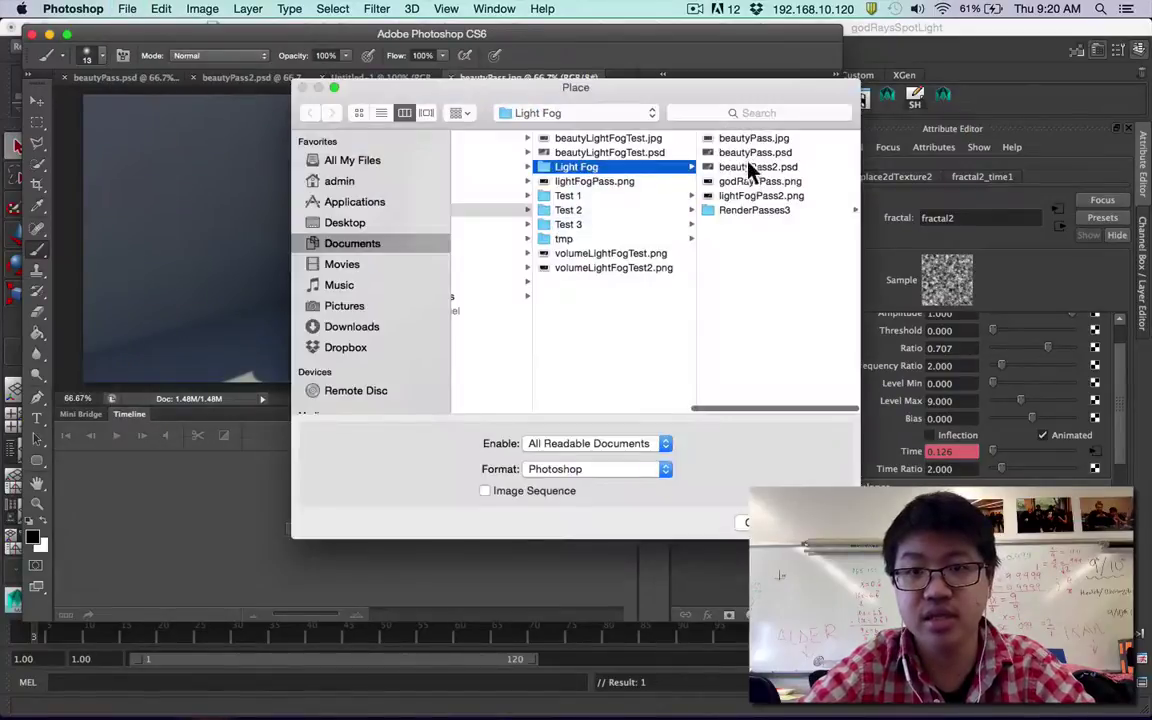
left_click(748, 196)
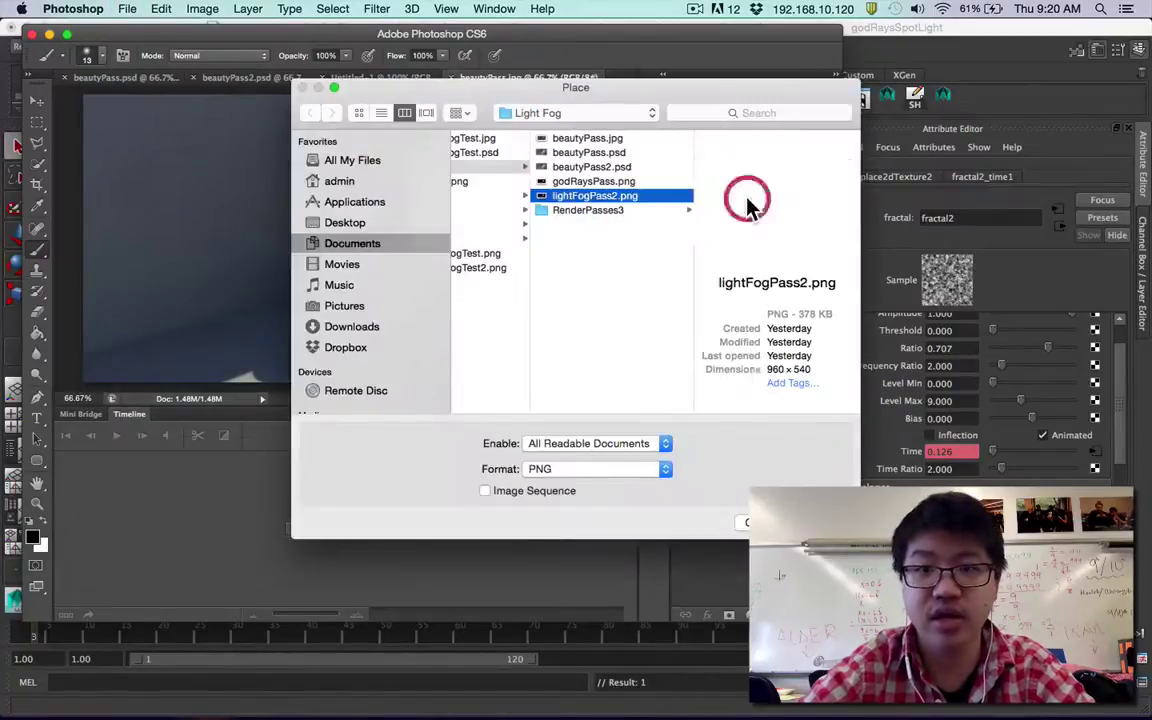
key("Return")
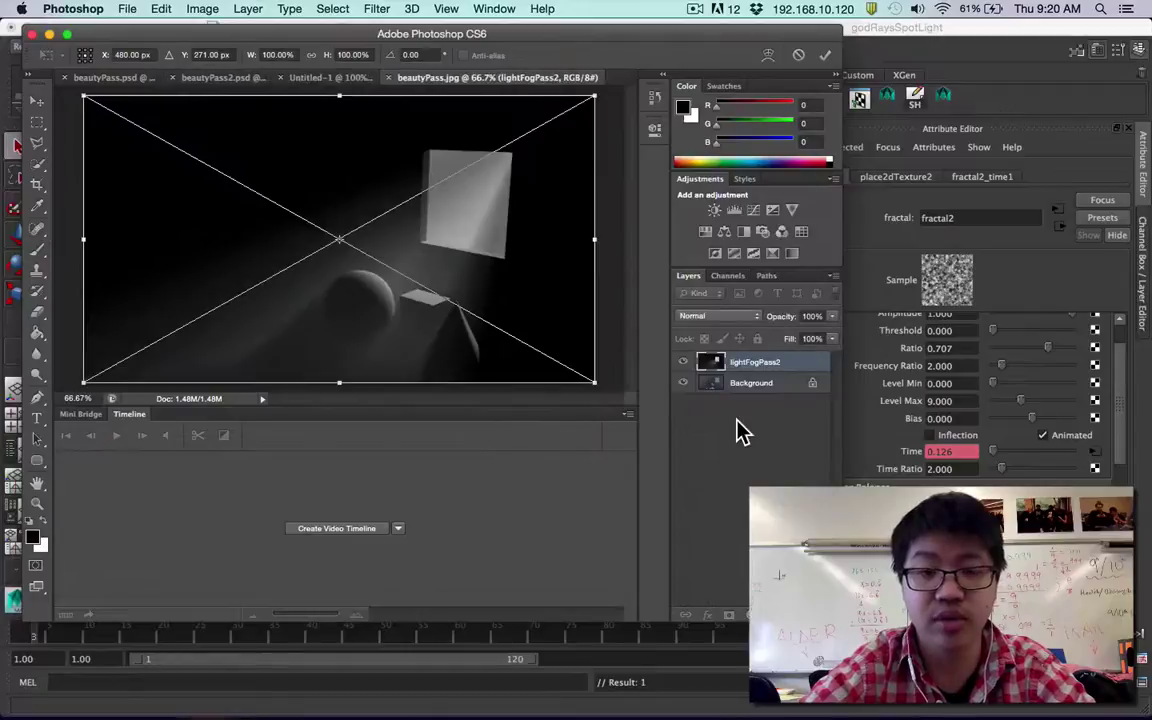
key("Return")
key("b")
left_click(718, 316)
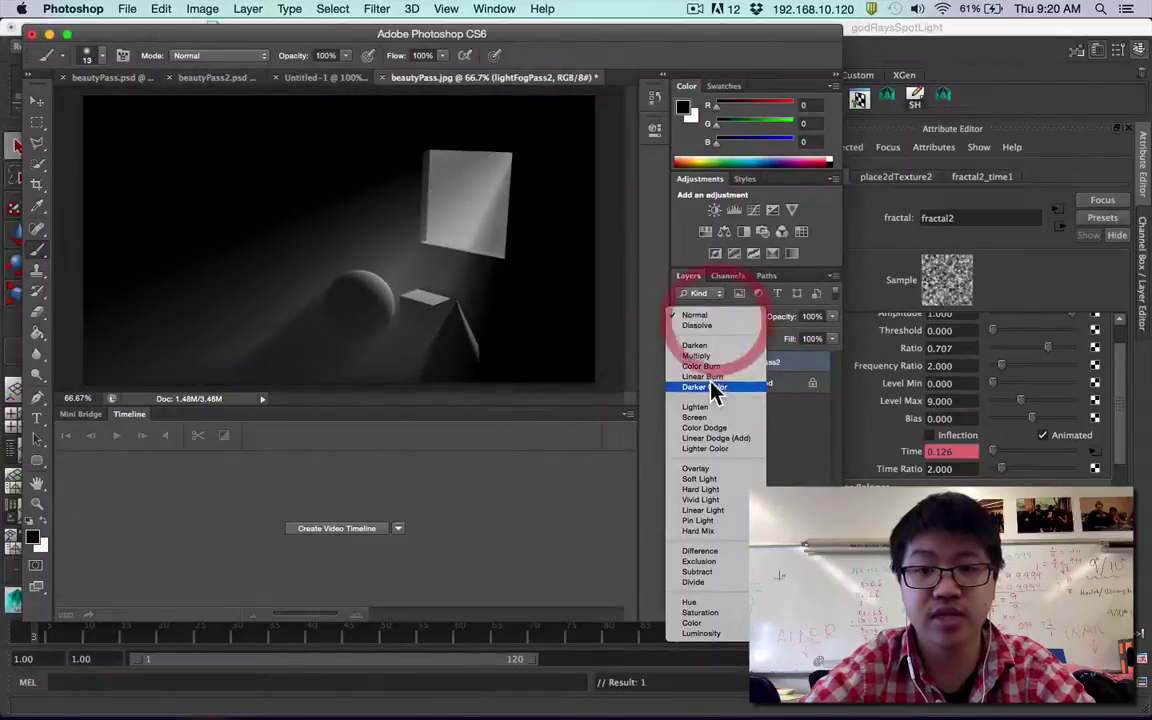
left_click(700, 417)
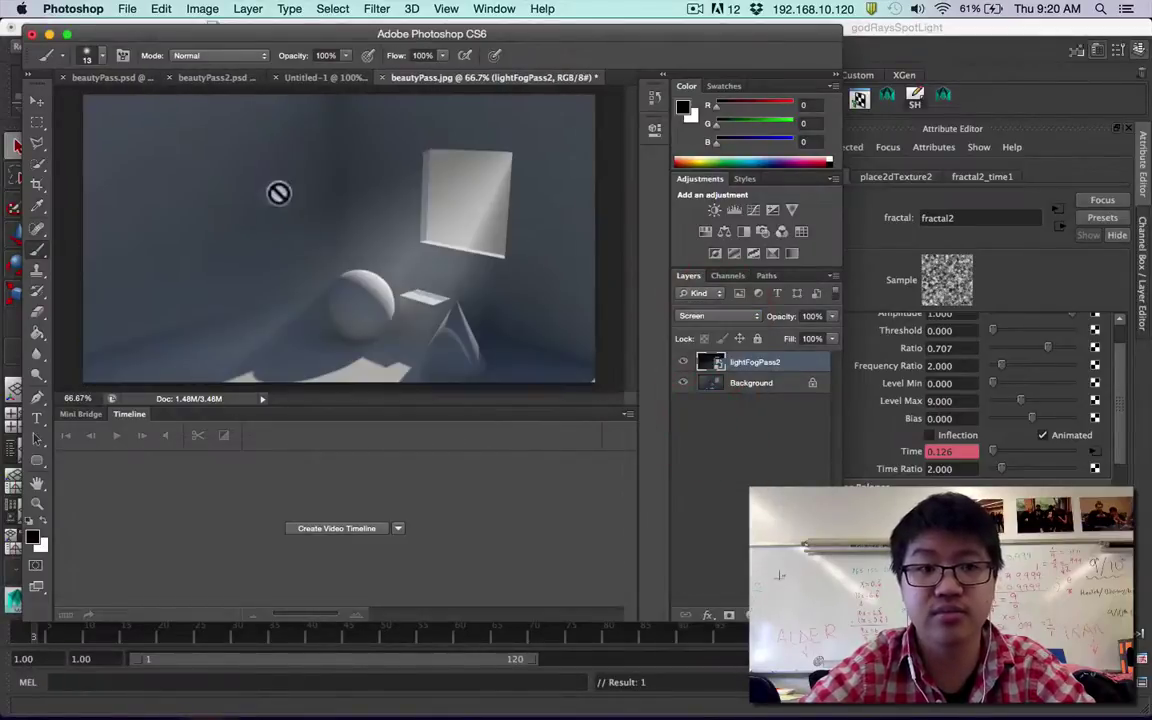
left_click(127, 9)
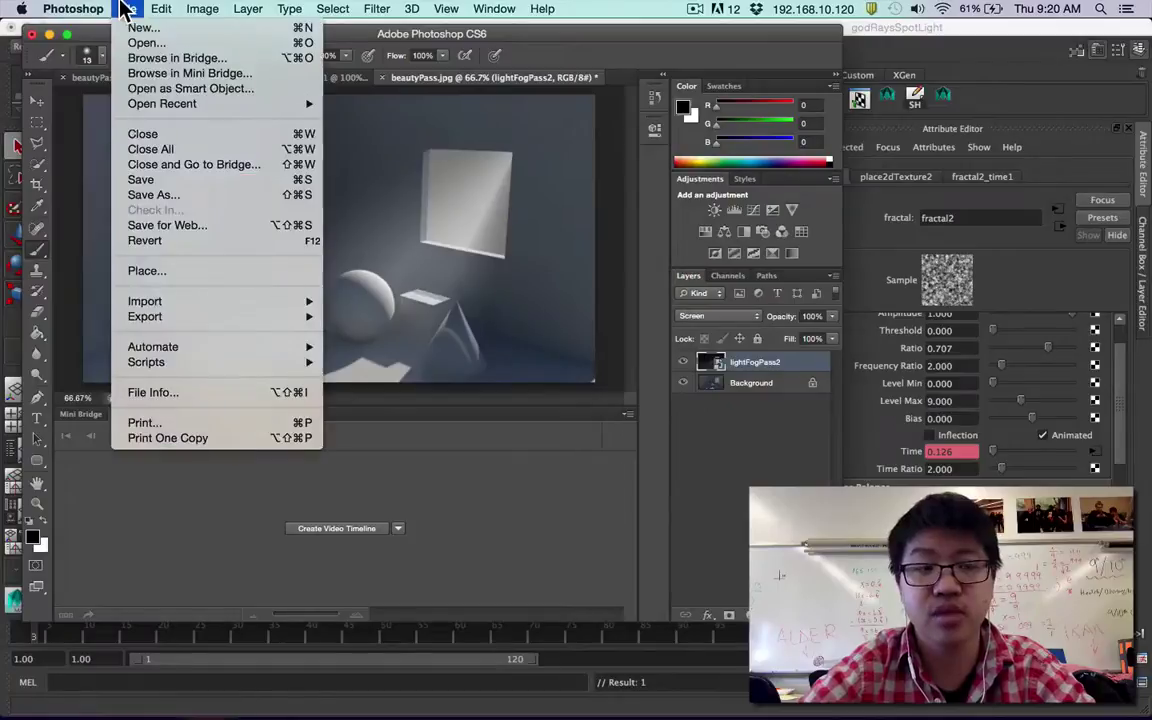
Step: Place godRaysPass.01.png and godRaysPass.02.png from RenderPasses3 as new layers
left_click(140, 271)
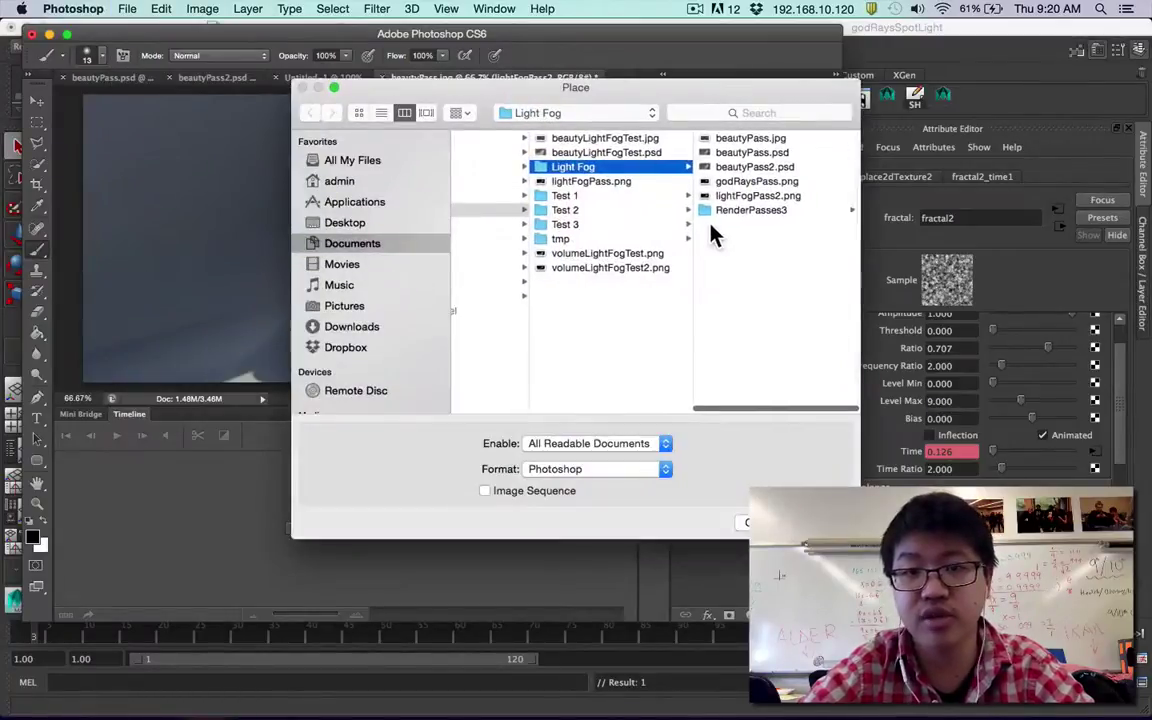
left_click(738, 212)
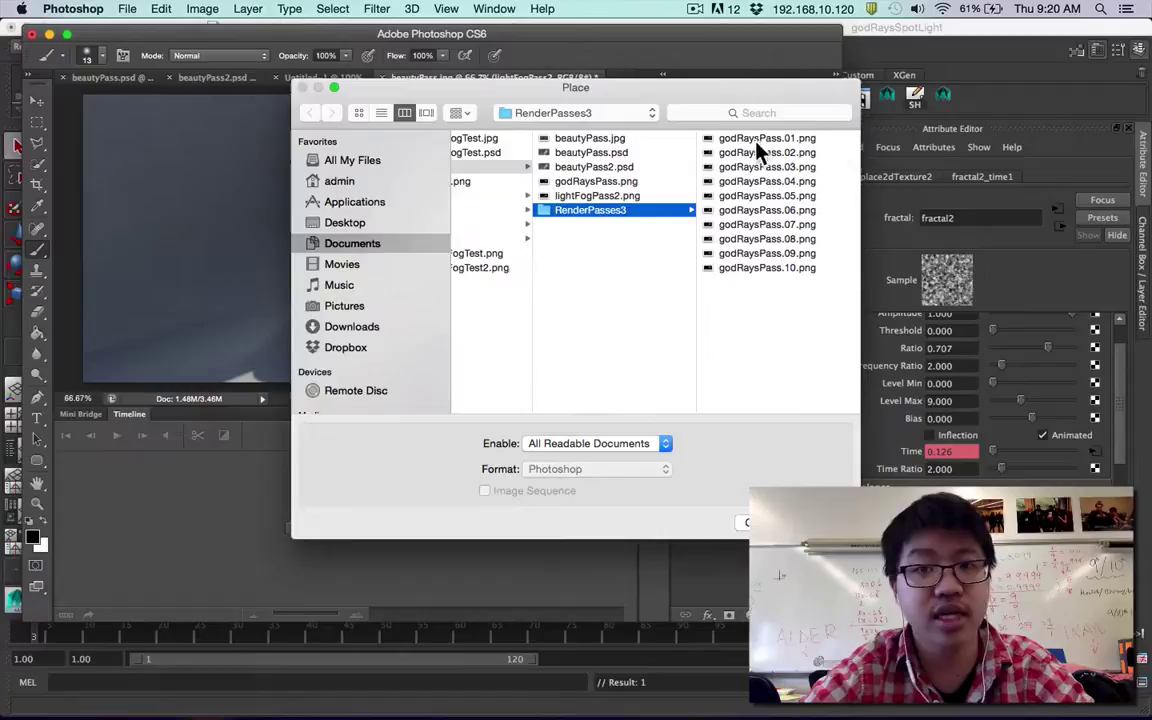
left_click(758, 140)
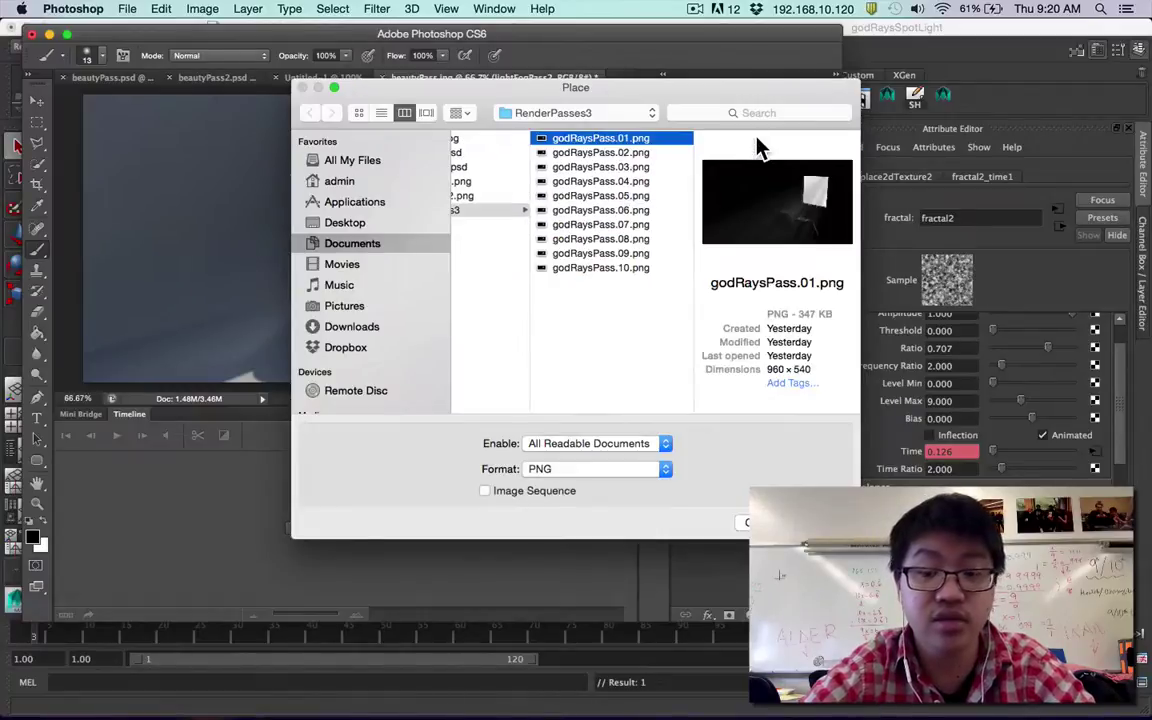
key("Return")
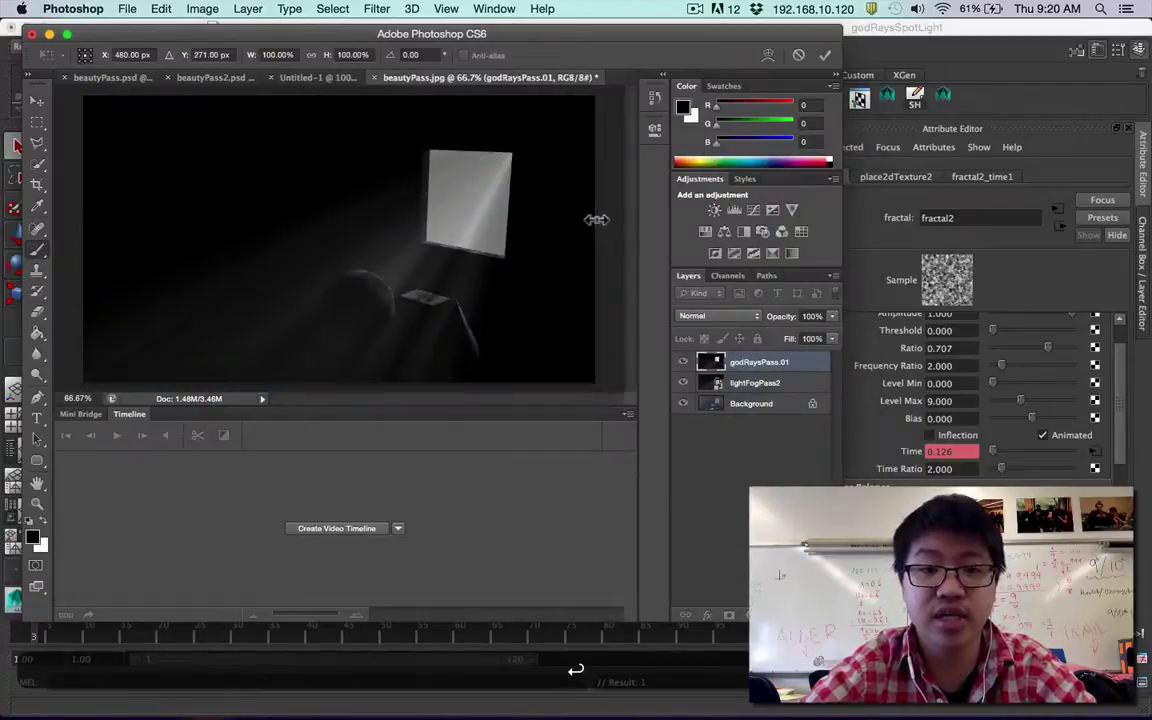
left_click(127, 8)
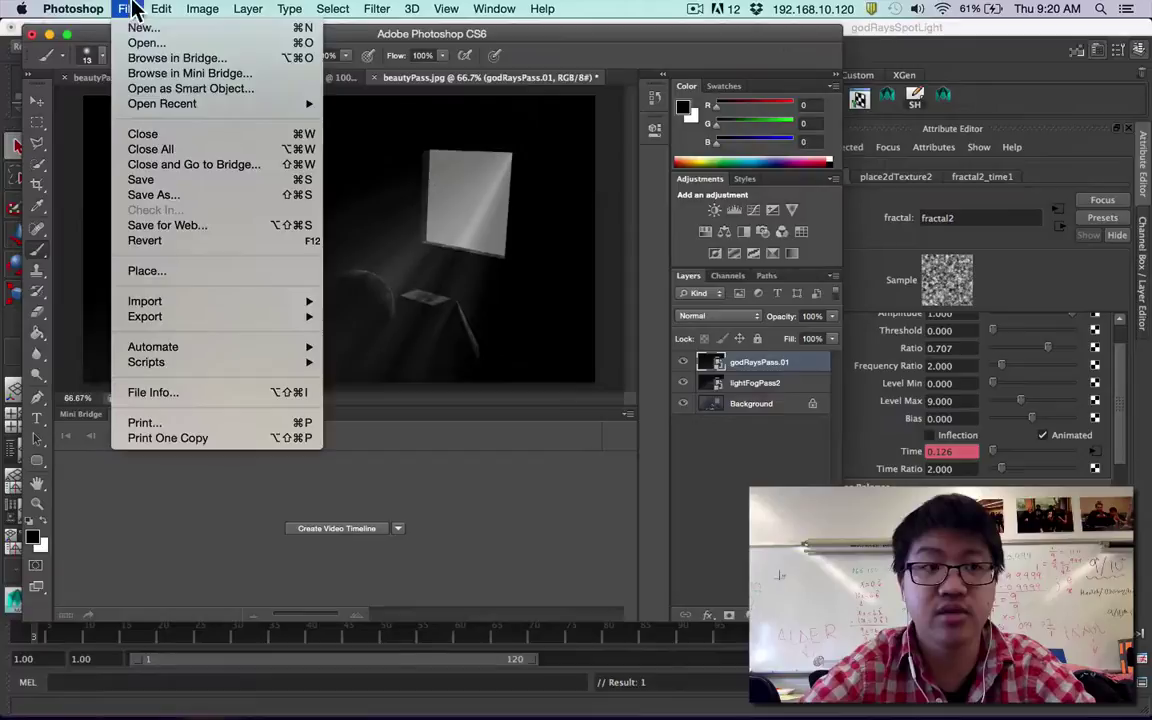
left_click(161, 281)
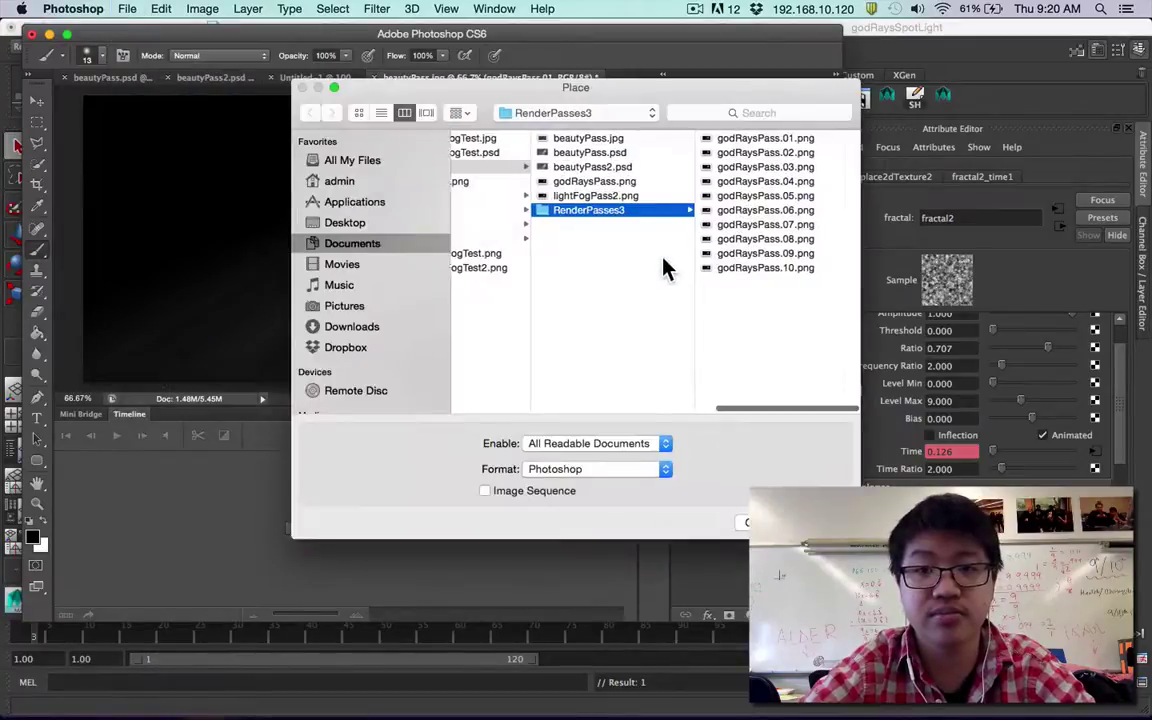
left_click(766, 152)
key("Return")
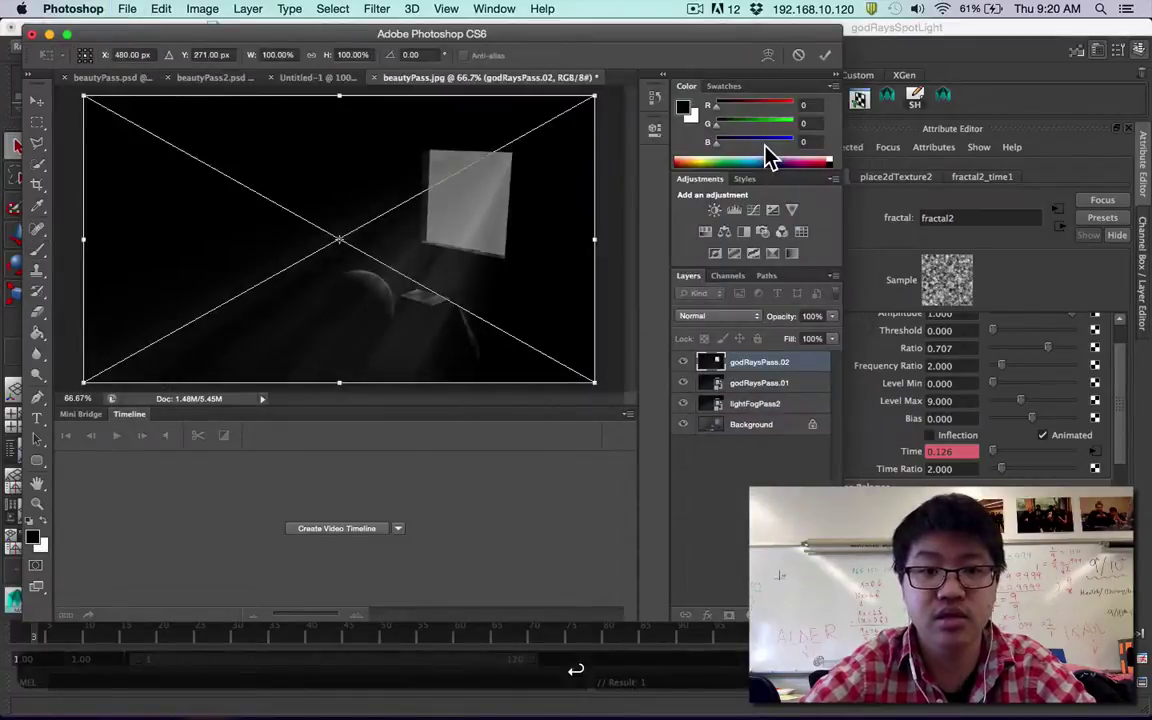
key("Return")
Step: Place godRaysPass.03.png as a third layer and toggle its visibility to compare
left_click(127, 8)
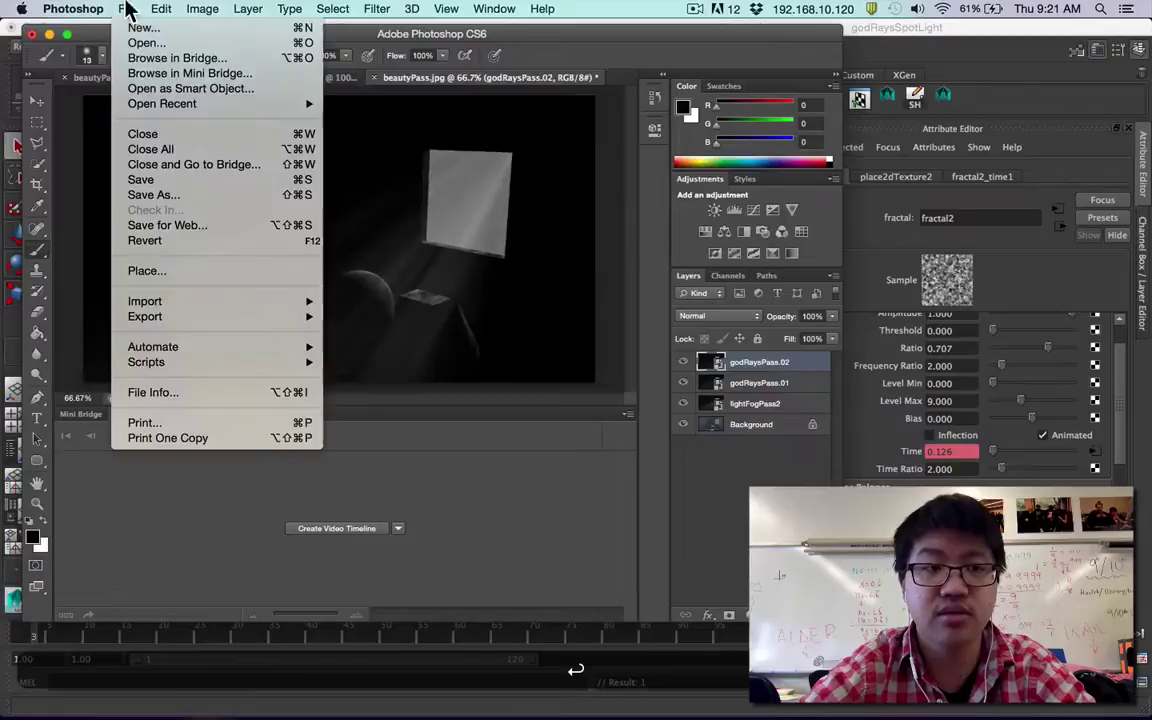
left_click(161, 277)
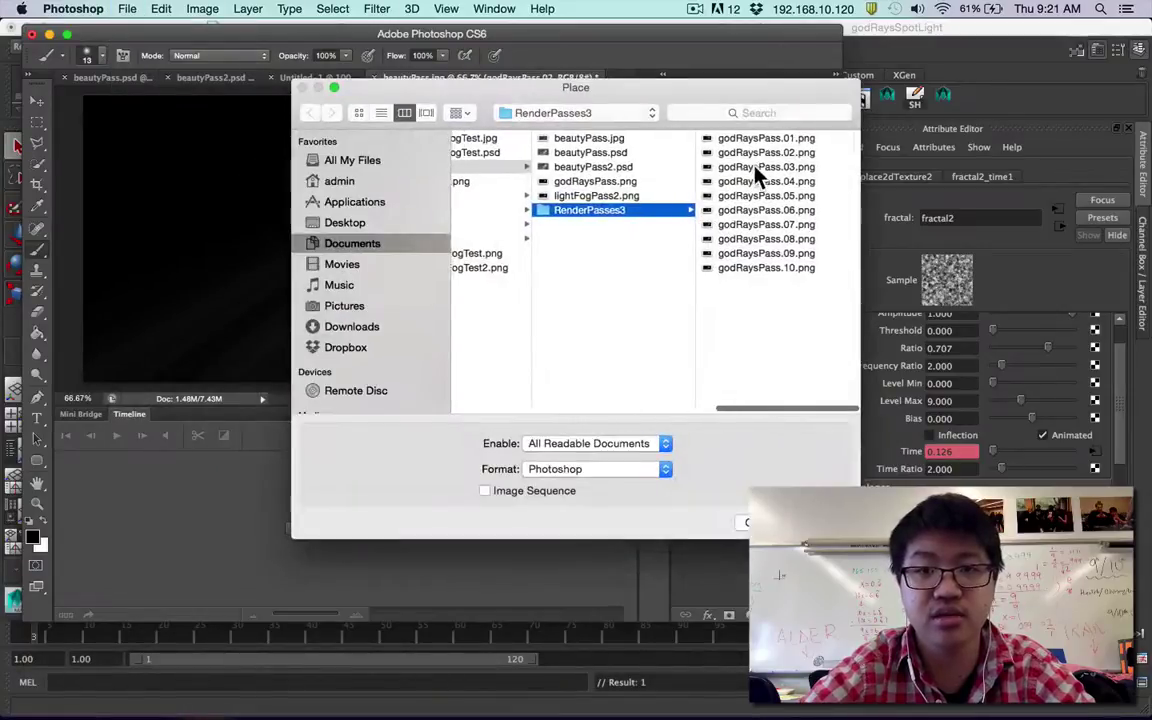
left_click(759, 172)
key("Return")
key("Return")
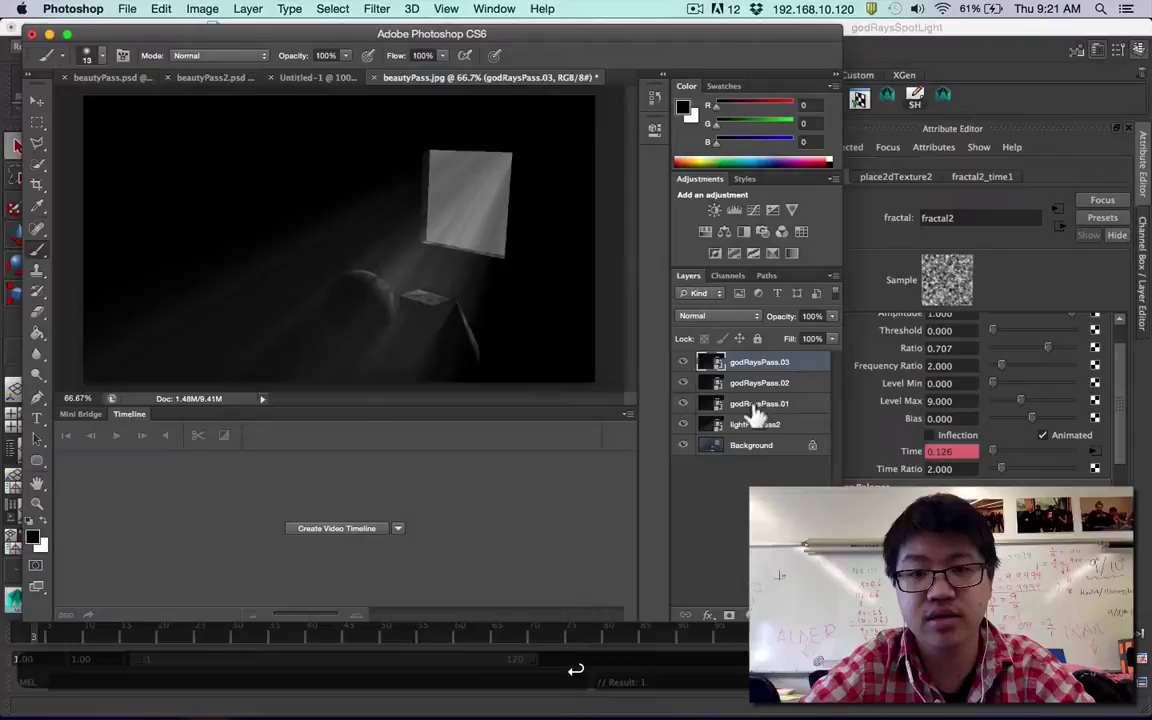
left_click(682, 362)
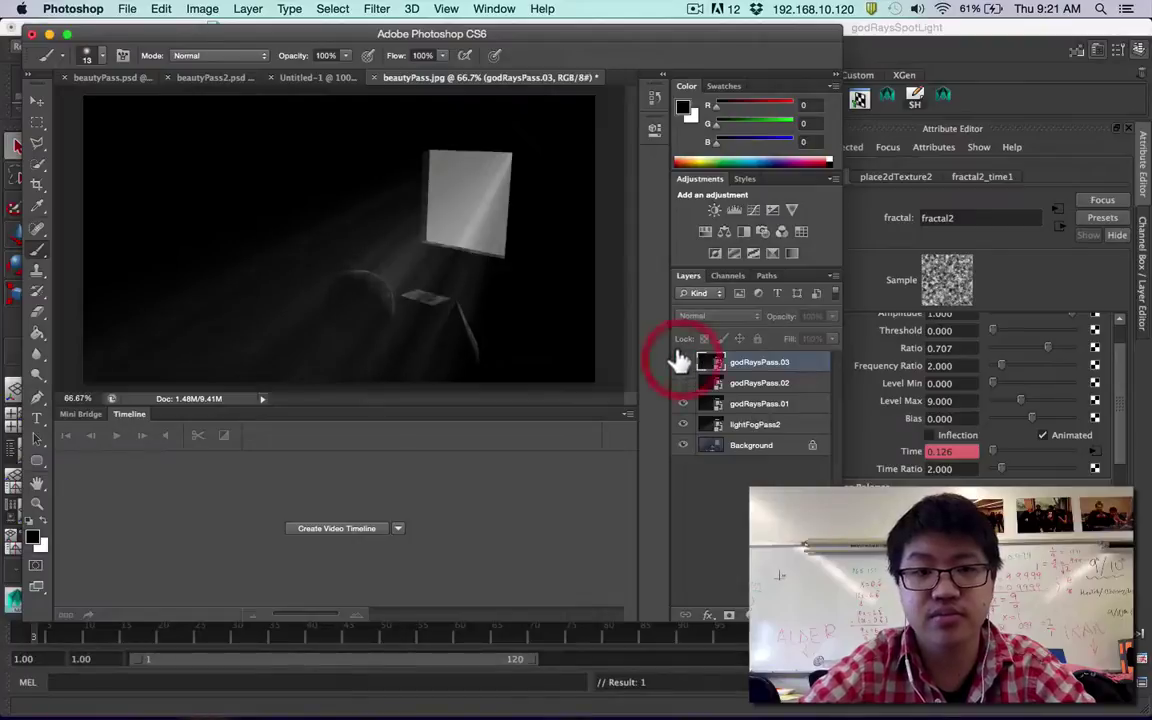
left_click(682, 362)
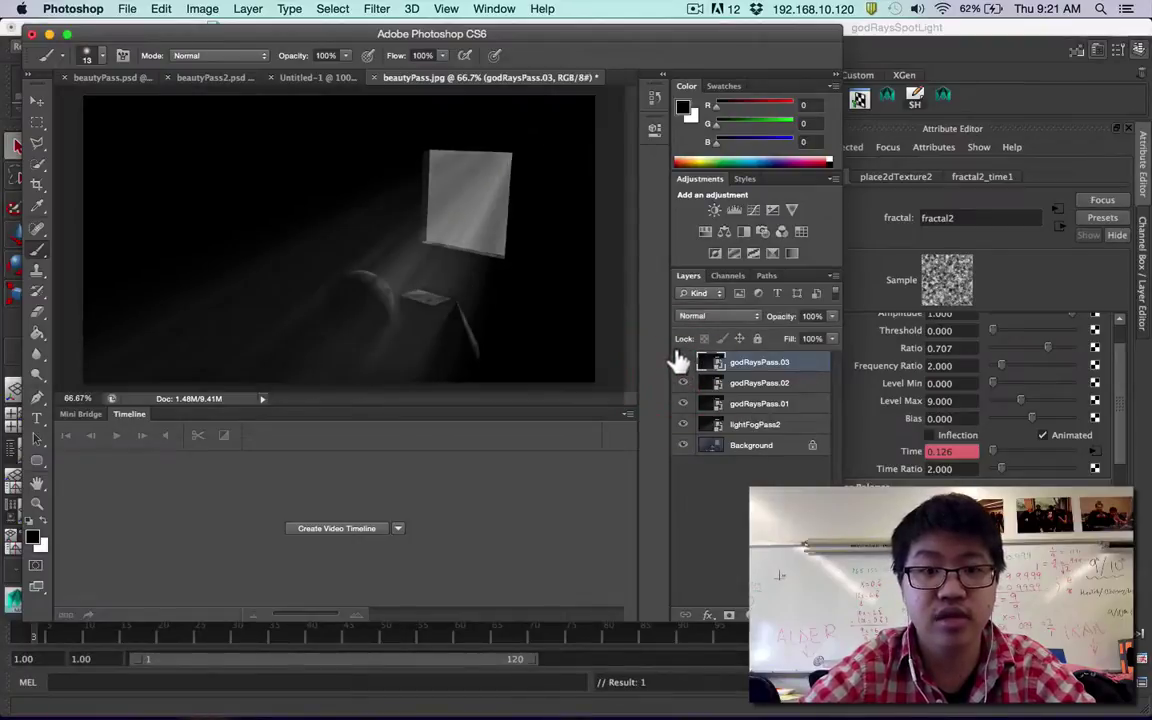
Step: Switch godRaysPass.01–.03 together to Screen blending and rasterize all three layers
left_click(727, 403, "shift")
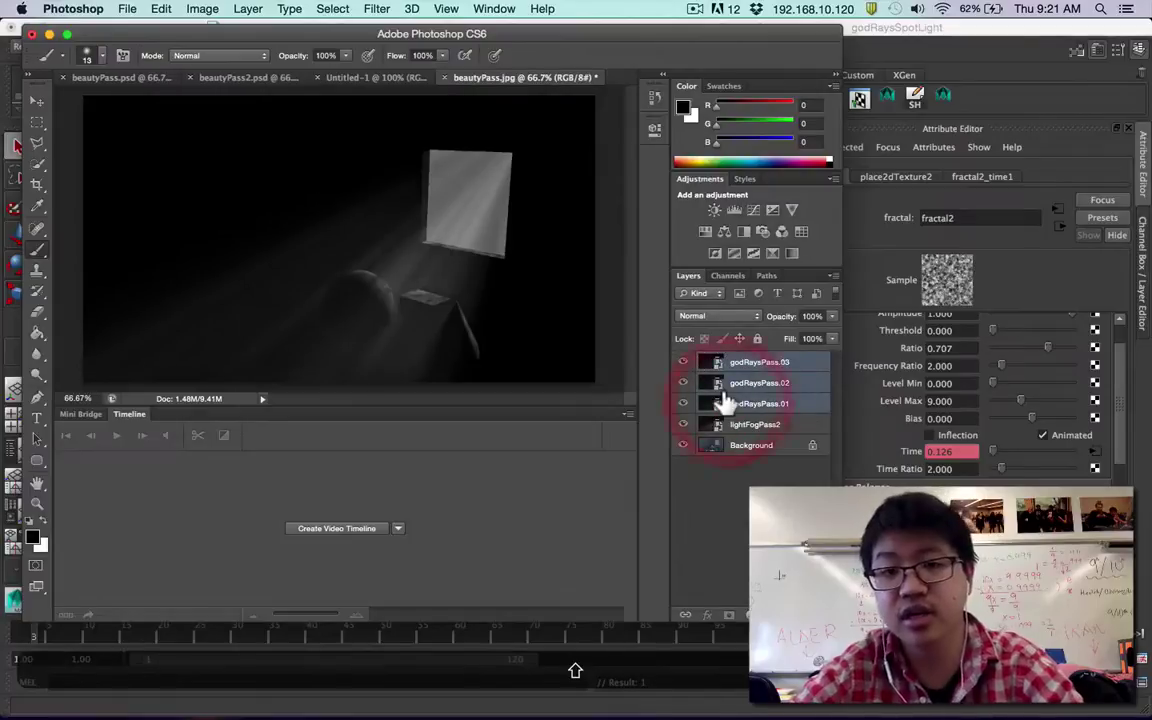
left_click(717, 316)
left_click(698, 416)
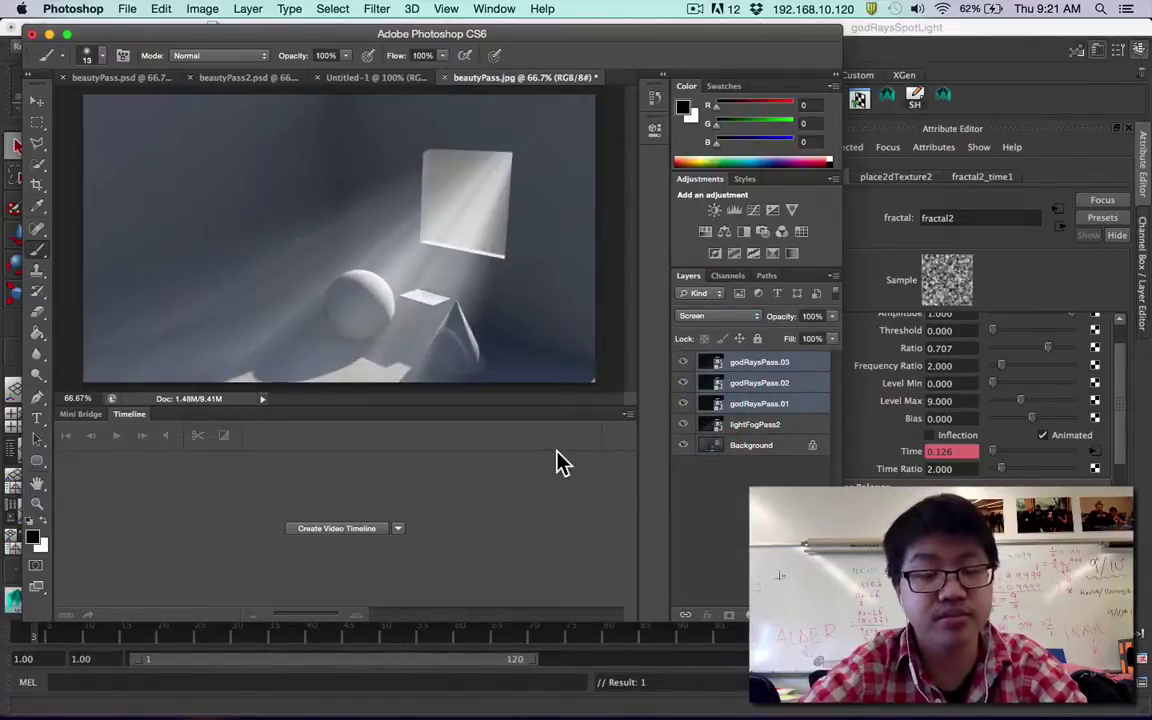
right_click(738, 405)
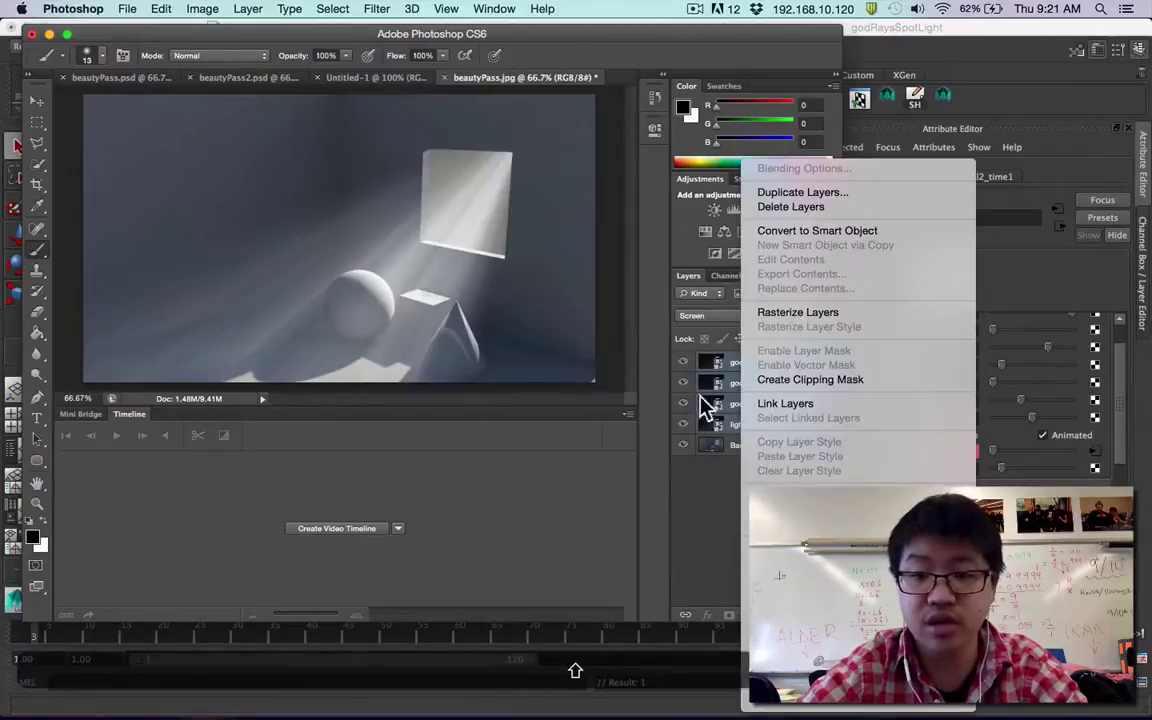
left_click(797, 316)
key("super+u")
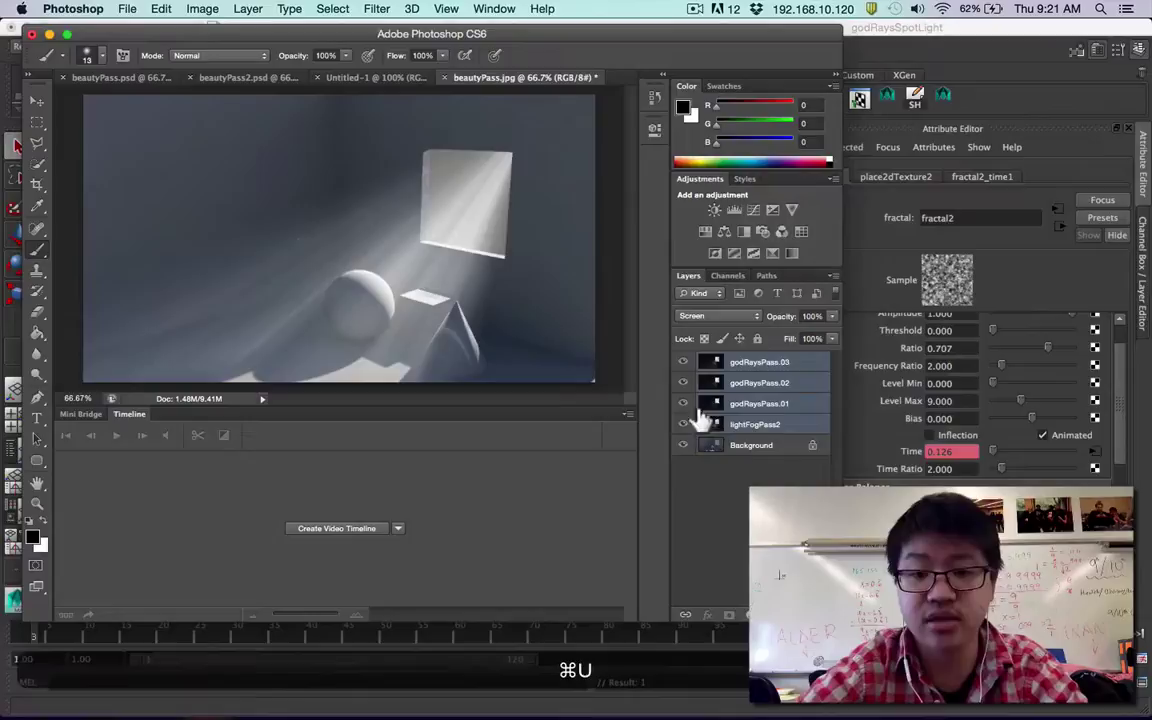
left_click(744, 377)
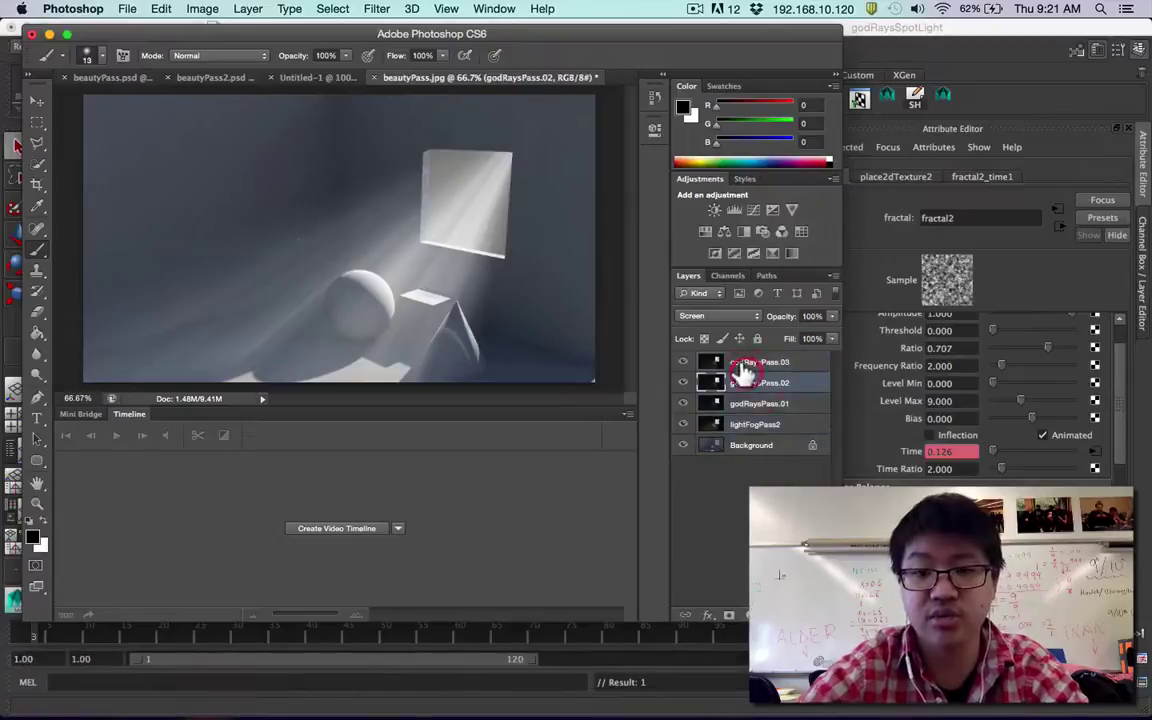
Step: Colorize the lightFogPass2 and godRaysPass.01 layers with a warm hue through Hue/Saturation
left_click(746, 426)
key("super+u")
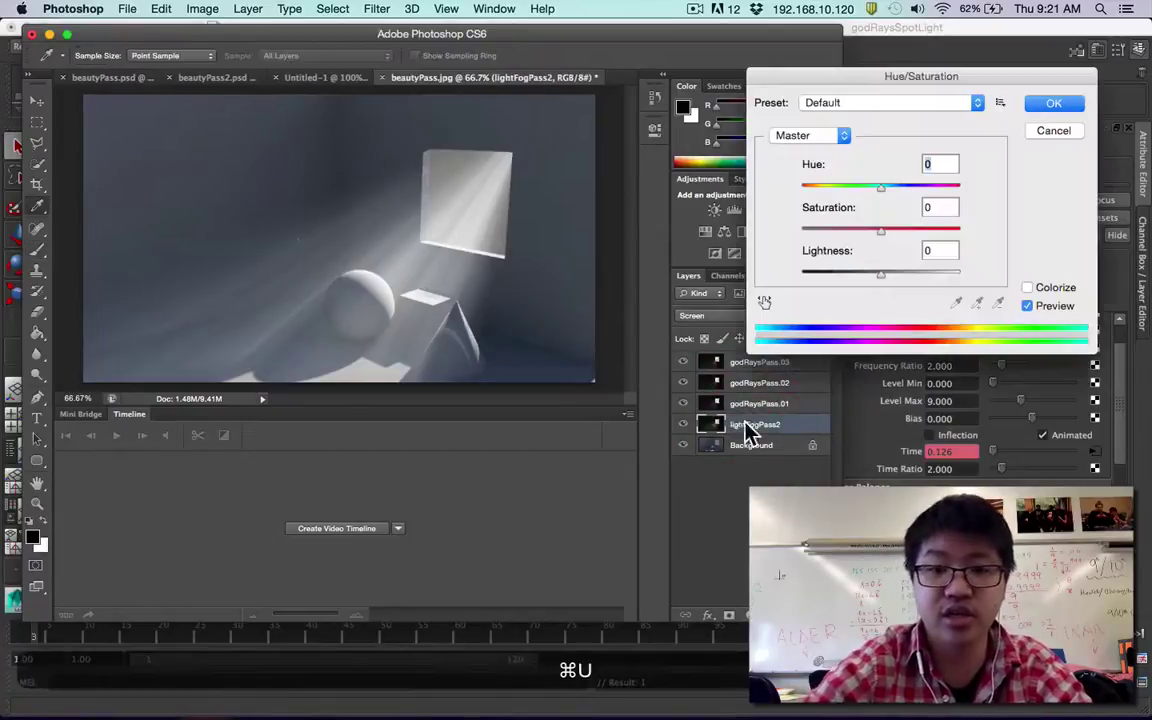
left_click(1030, 288)
left_click(818, 188)
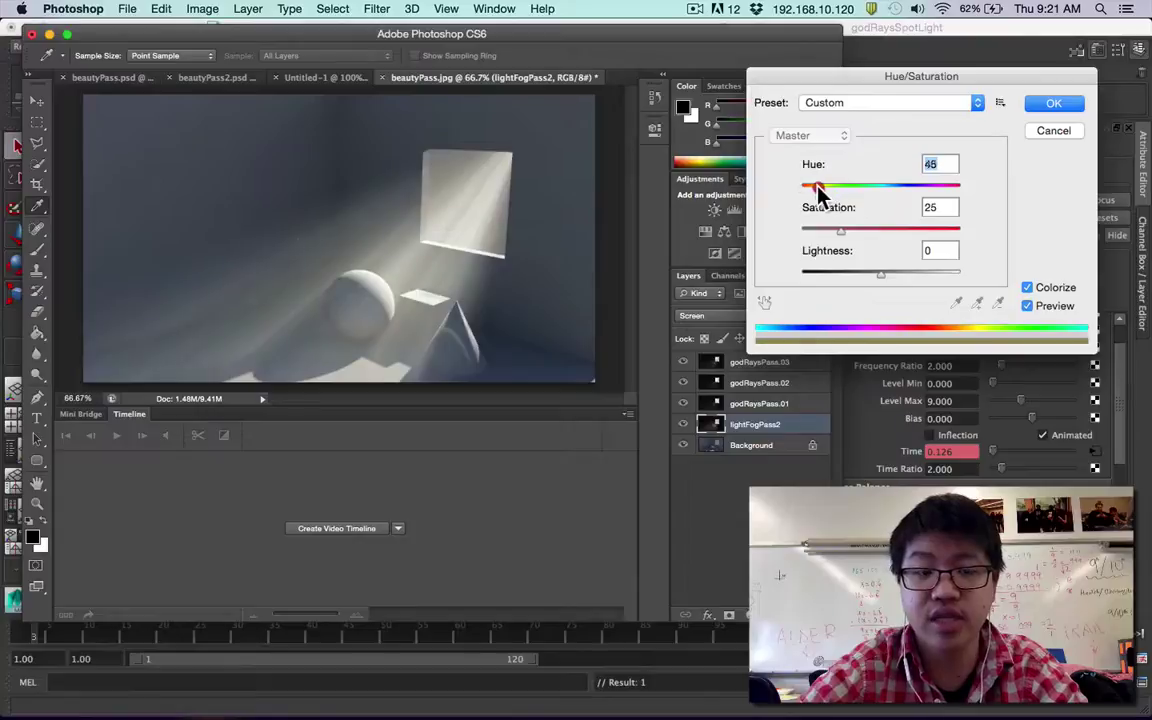
mouse_move(818, 192)
left_mouse_down()
mouse_move(804, 194)
mouse_move(905, 173)
mouse_move(873, 188)
mouse_move(828, 185)
left_mouse_up()
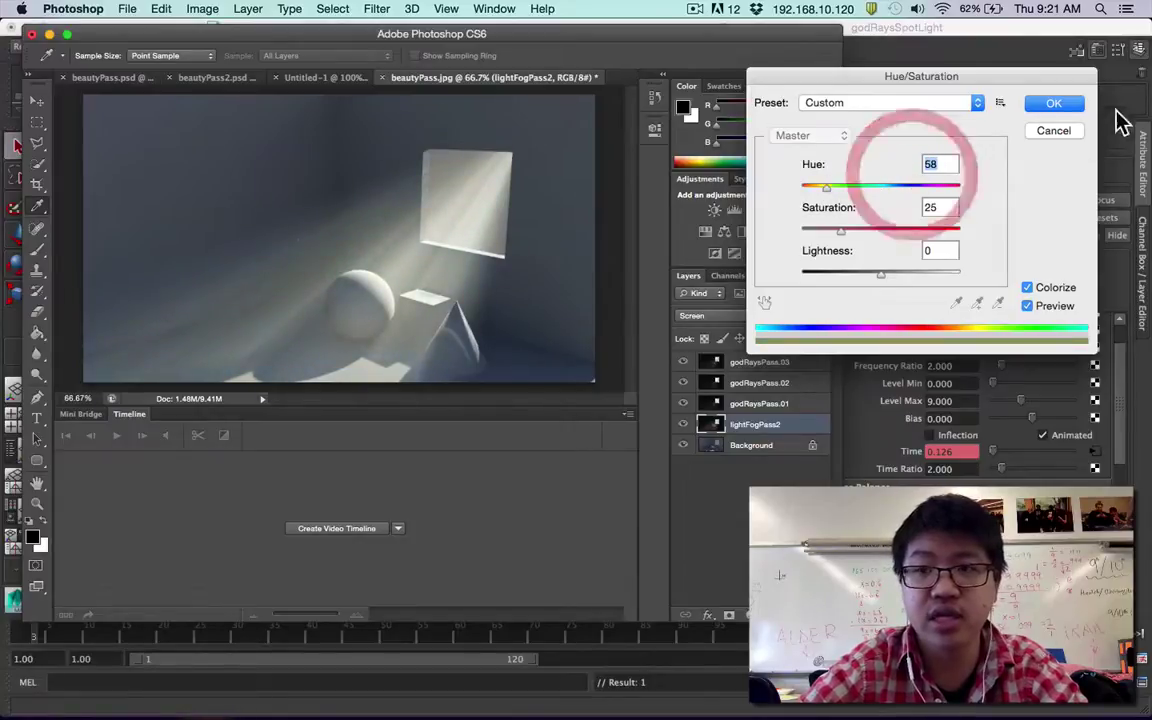
left_click(1054, 104)
left_click(755, 403)
key("super+u")
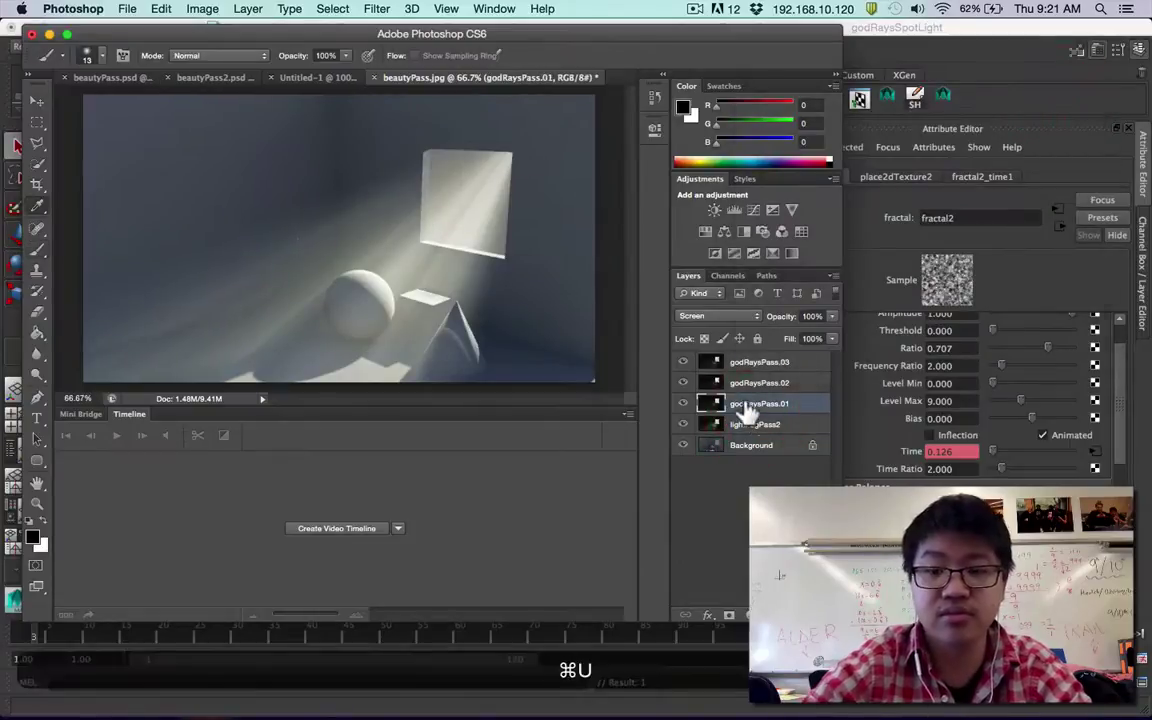
left_click(1048, 288)
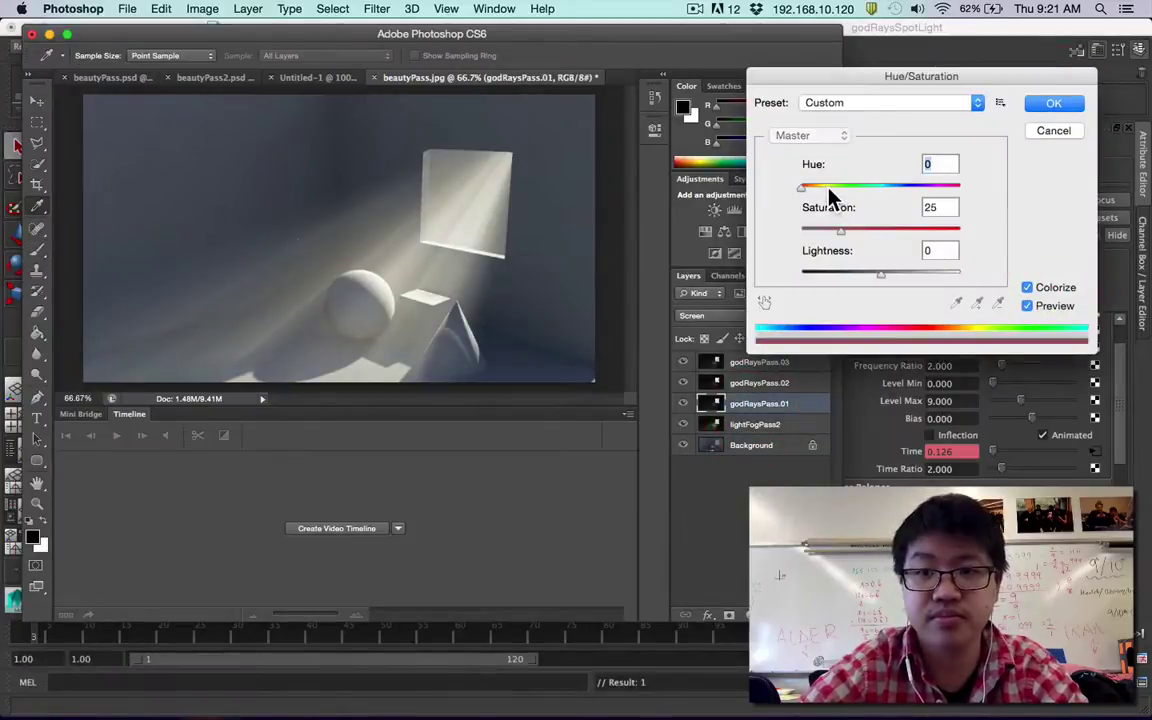
left_click(830, 187)
left_click(1055, 104)
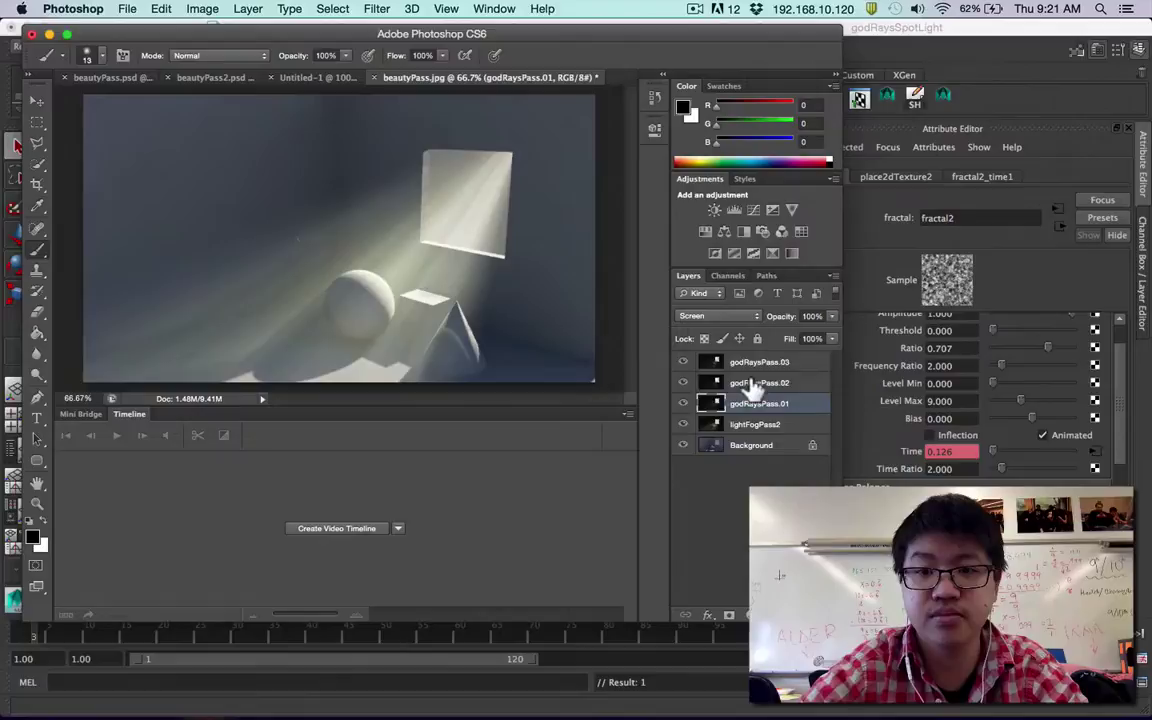
Step: Colorize godRaysPass.02 and .03 warm yellow (Hue 65, Saturation 25) and shrink the timeline area
left_click(760, 383)
key("super+u")
left_click(1035, 288)
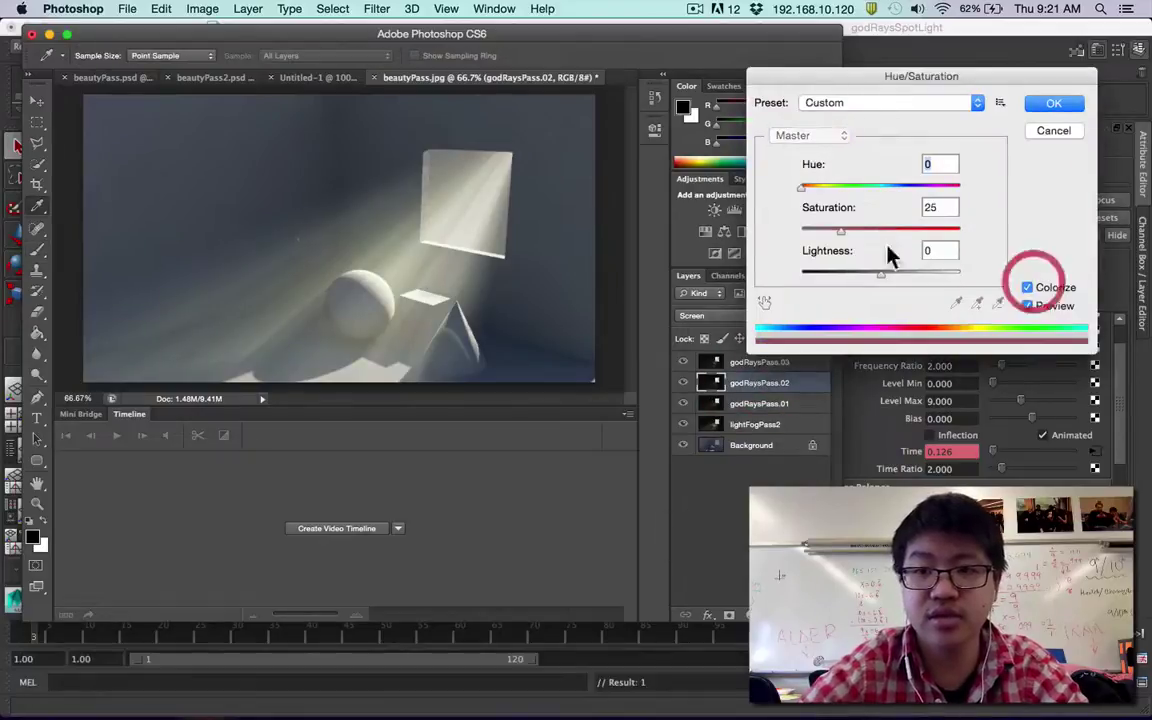
left_click(824, 187)
left_click(1041, 108)
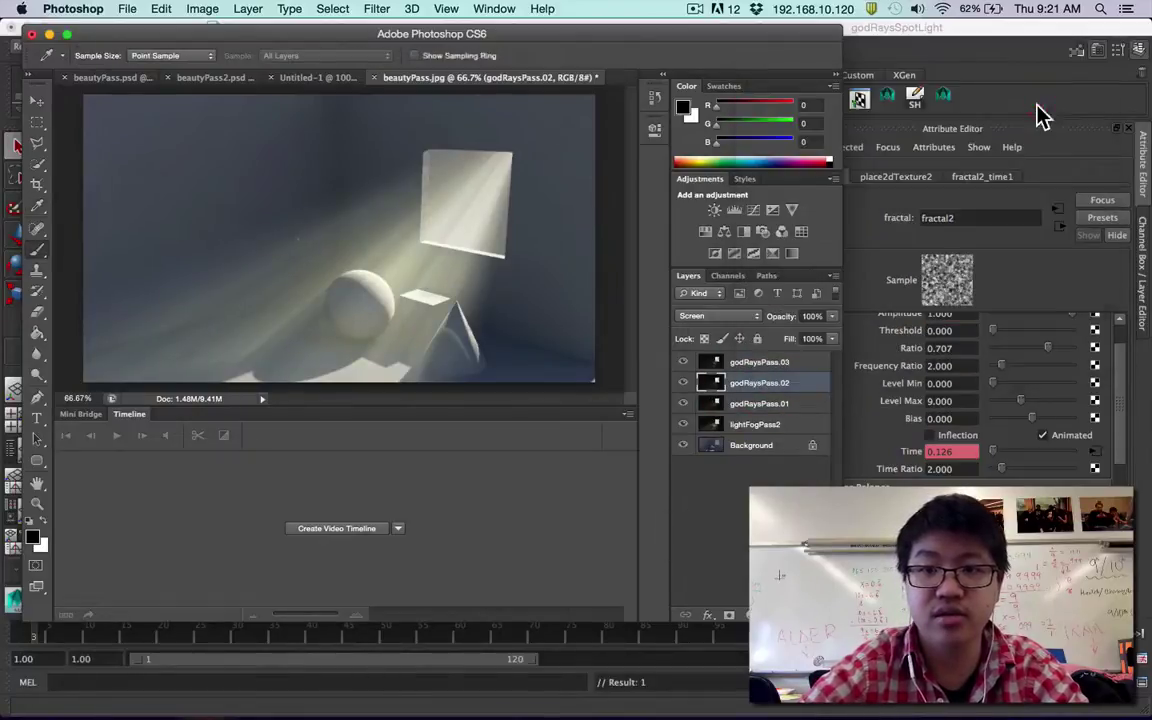
left_click(737, 364)
key("super+u")
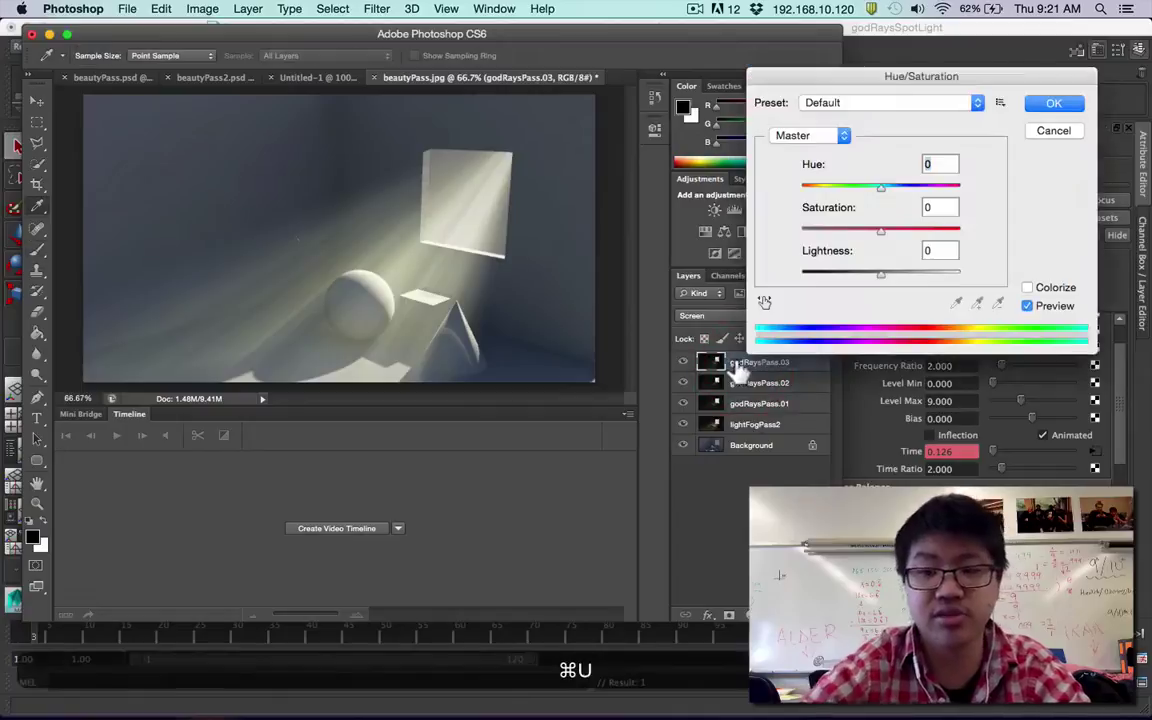
left_click(1029, 288)
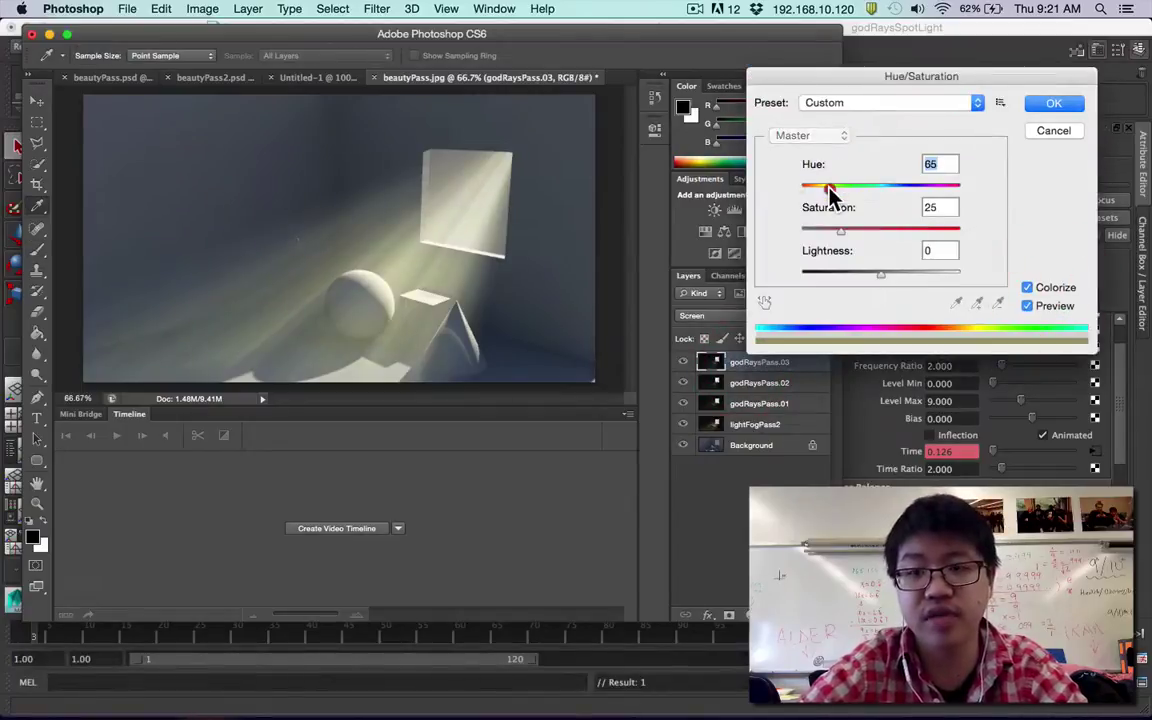
left_click(830, 188)
left_click(1051, 104)
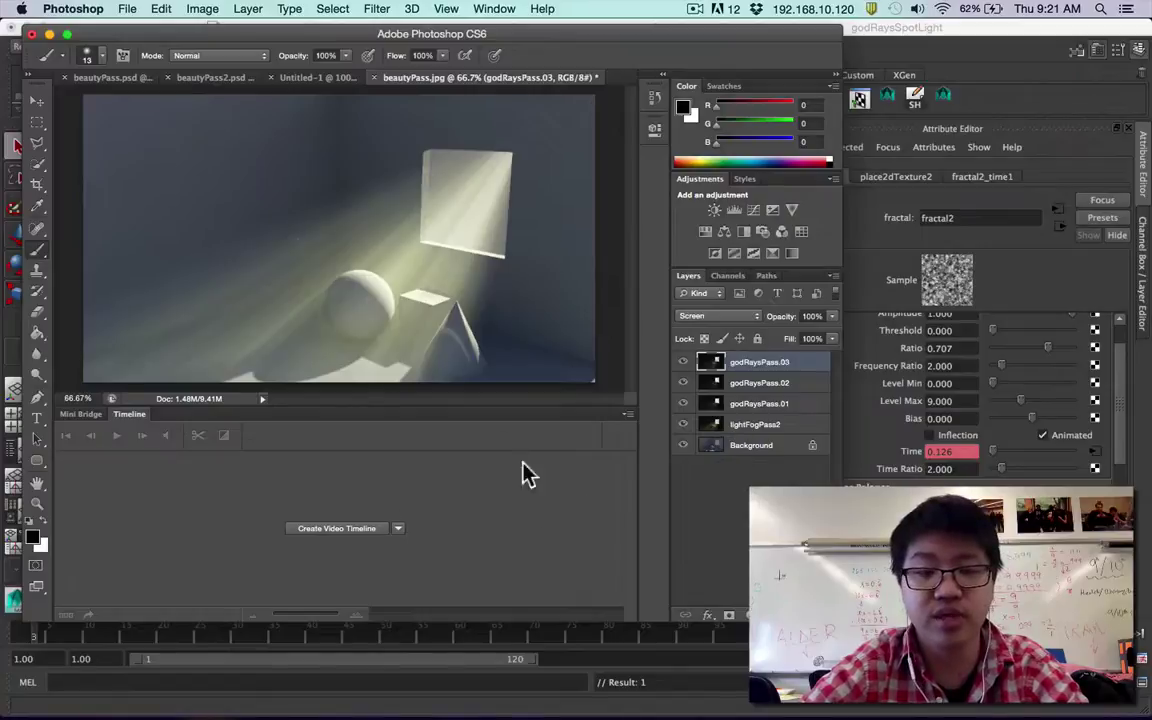
left_click_drag(401, 405, 386, 370)
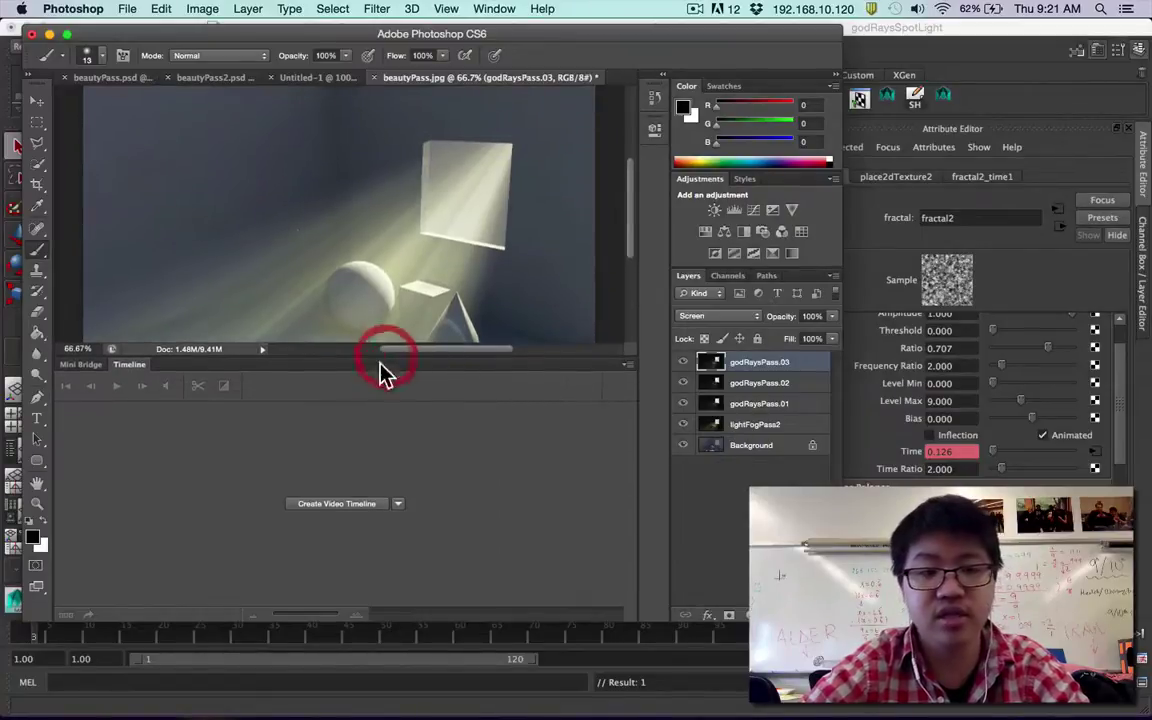
Step: Create a video timeline, fit the image on screen, and expand the godRaysPass.01–.03 tracks
left_click(333, 504)
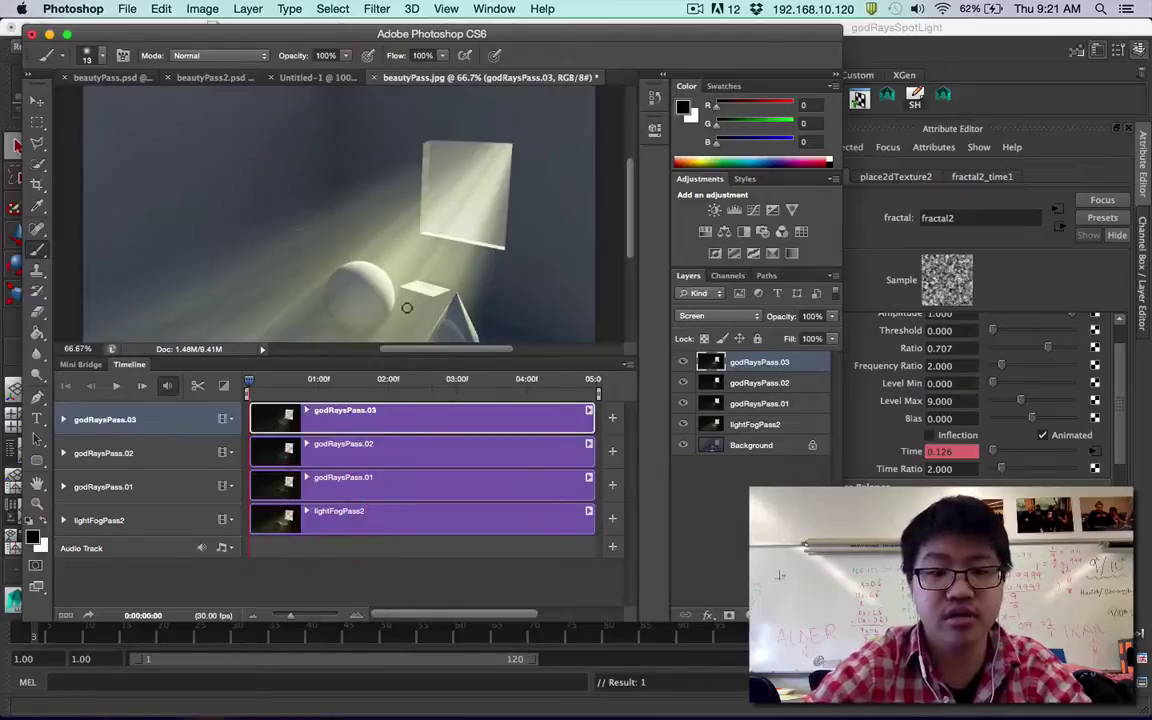
key("super+0")
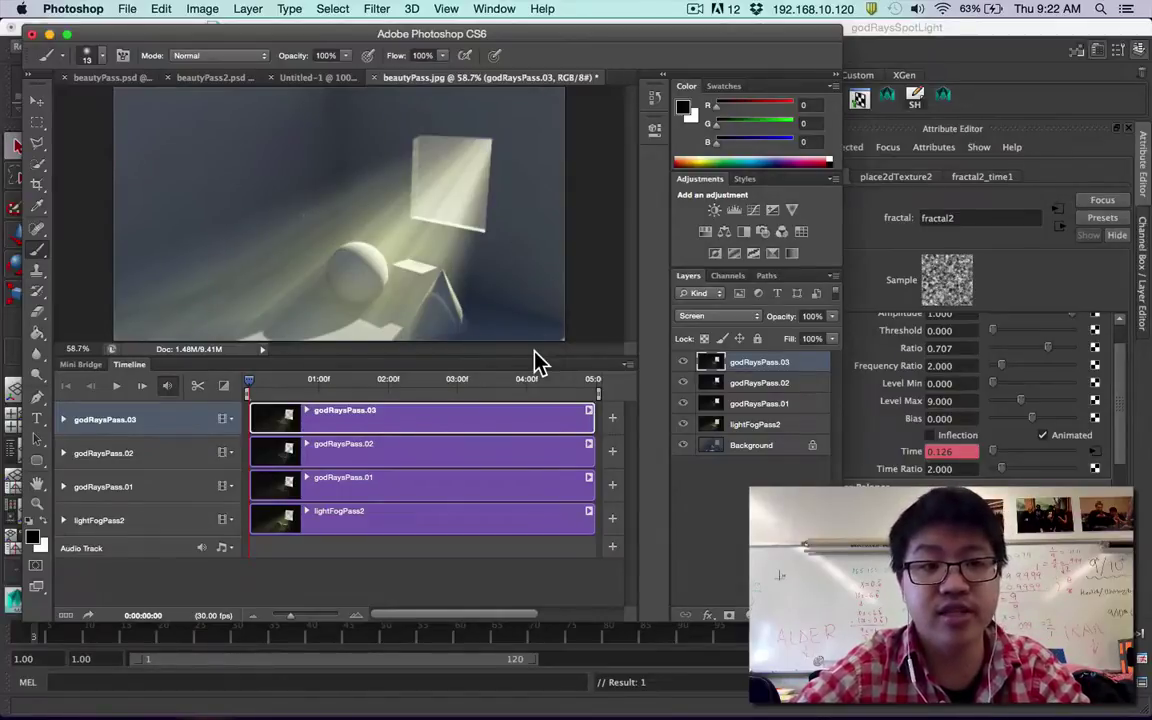
left_click(760, 401, "shift")
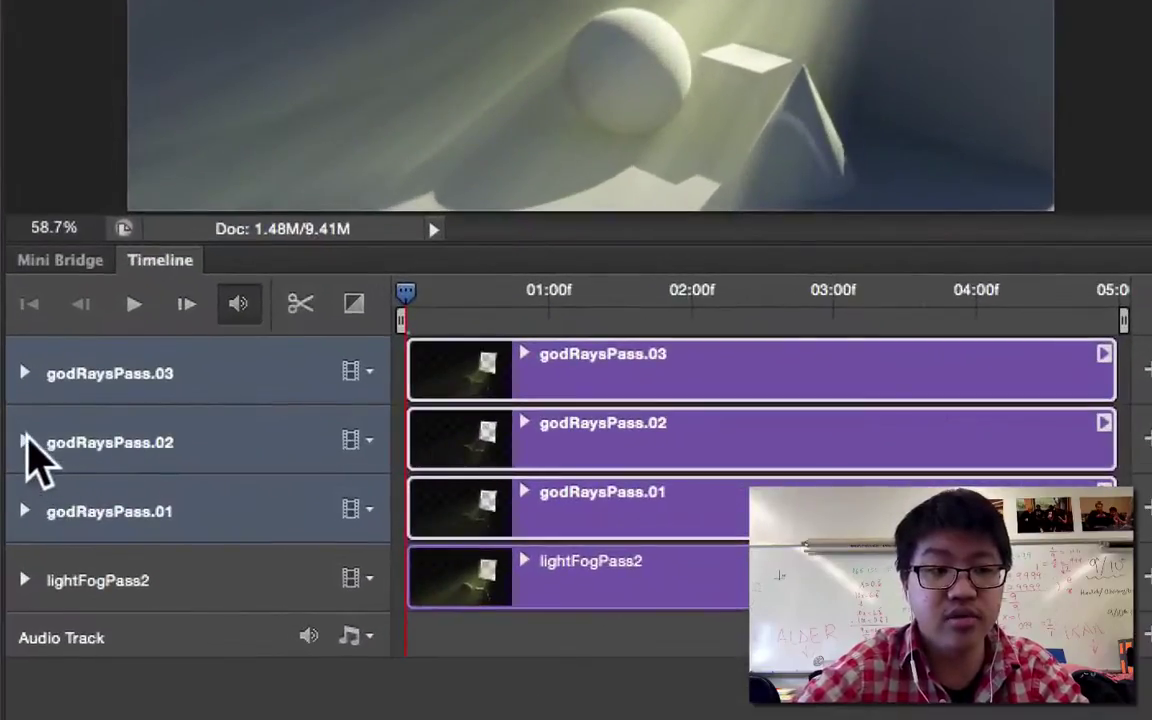
left_click(63, 453)
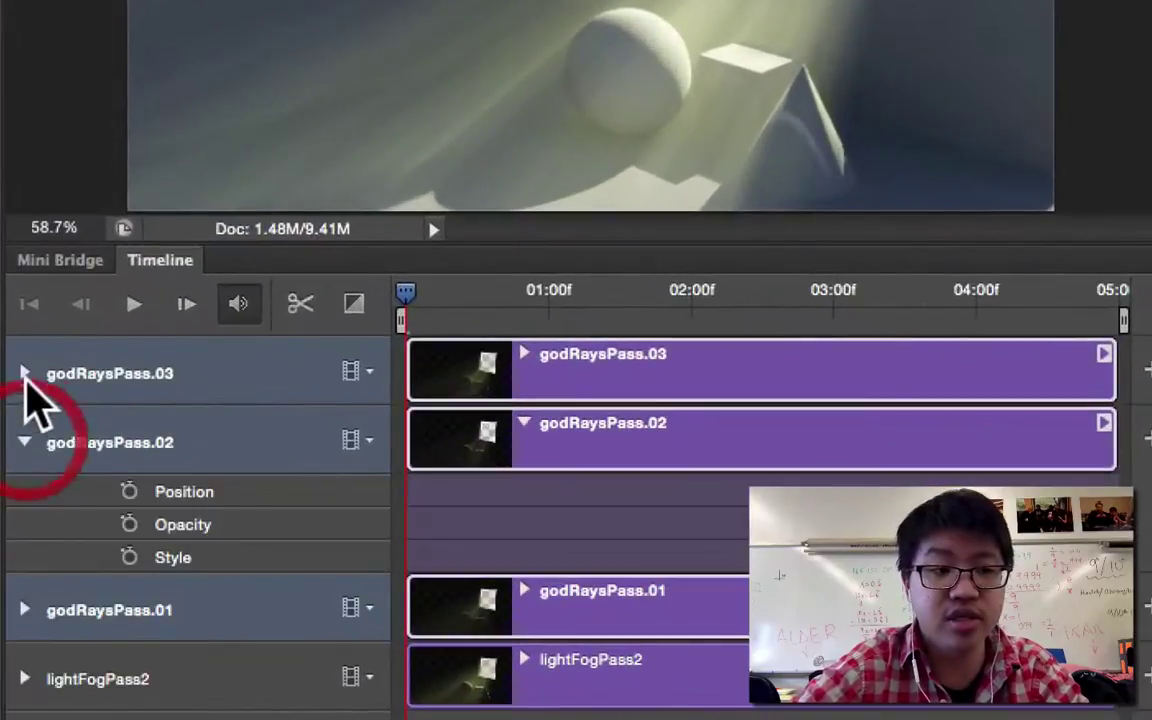
left_click(63, 419)
scroll(55, 583, "down", 2)
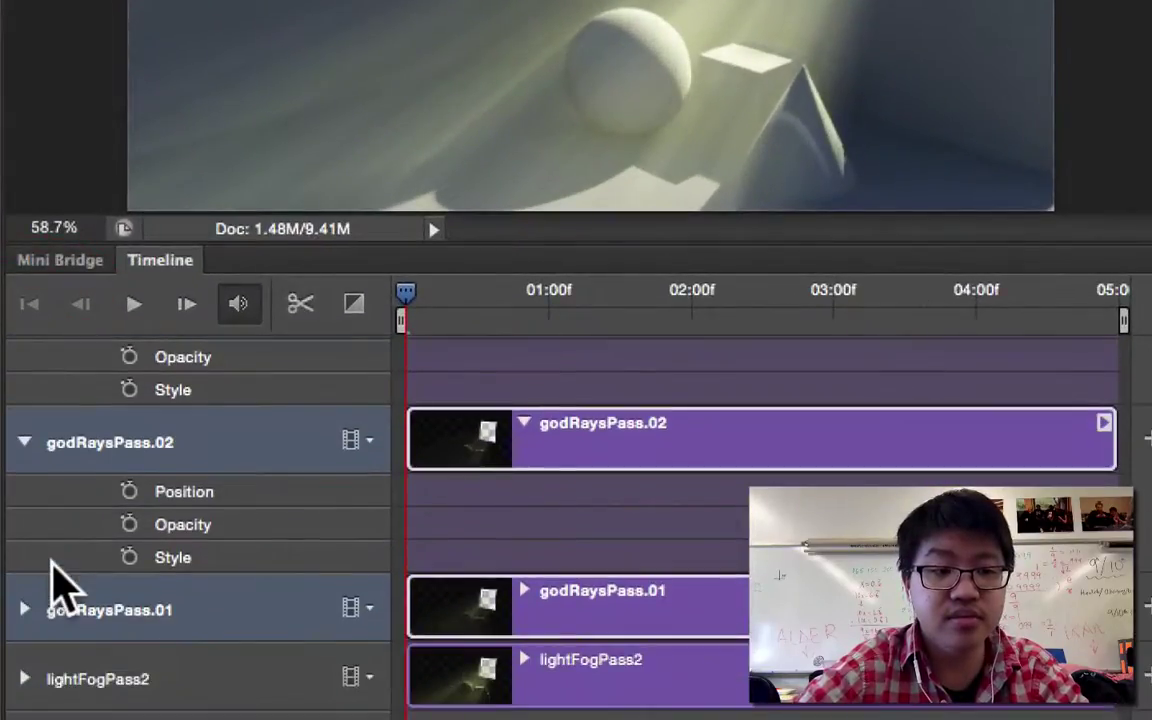
left_click(24, 608)
scroll(22, 605, "down", 2)
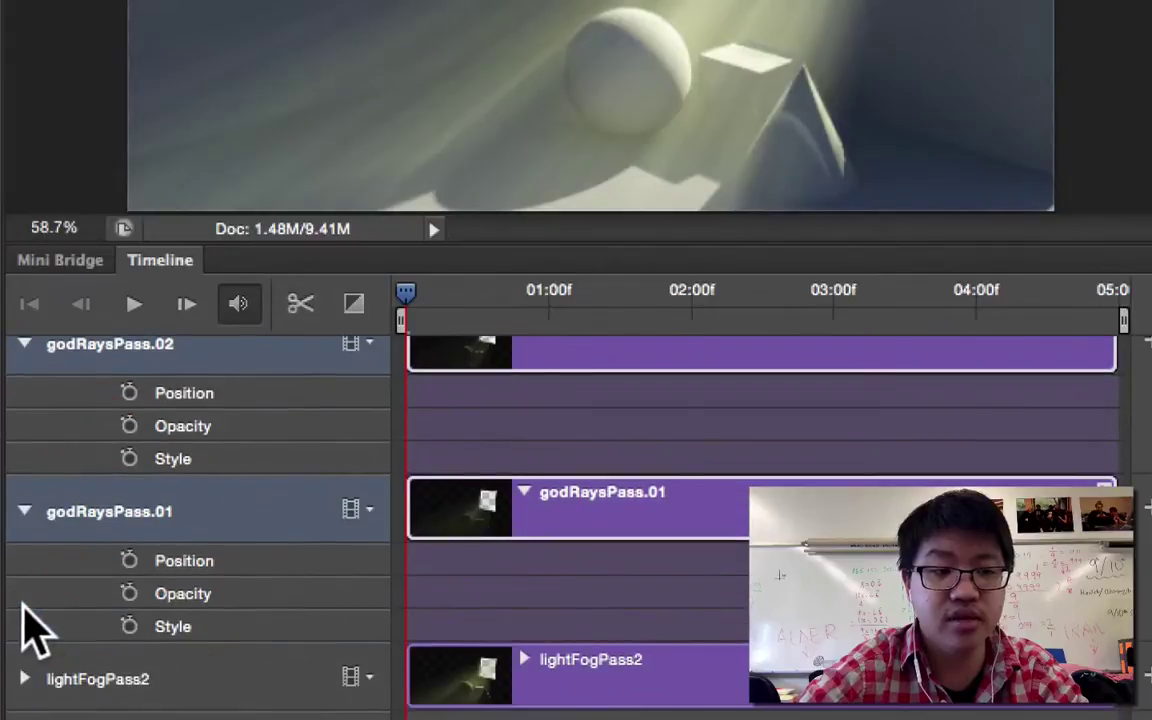
Step: Enable opacity keyframing on the godRaysPass.01, .02 and .03 tracks
left_click(129, 594)
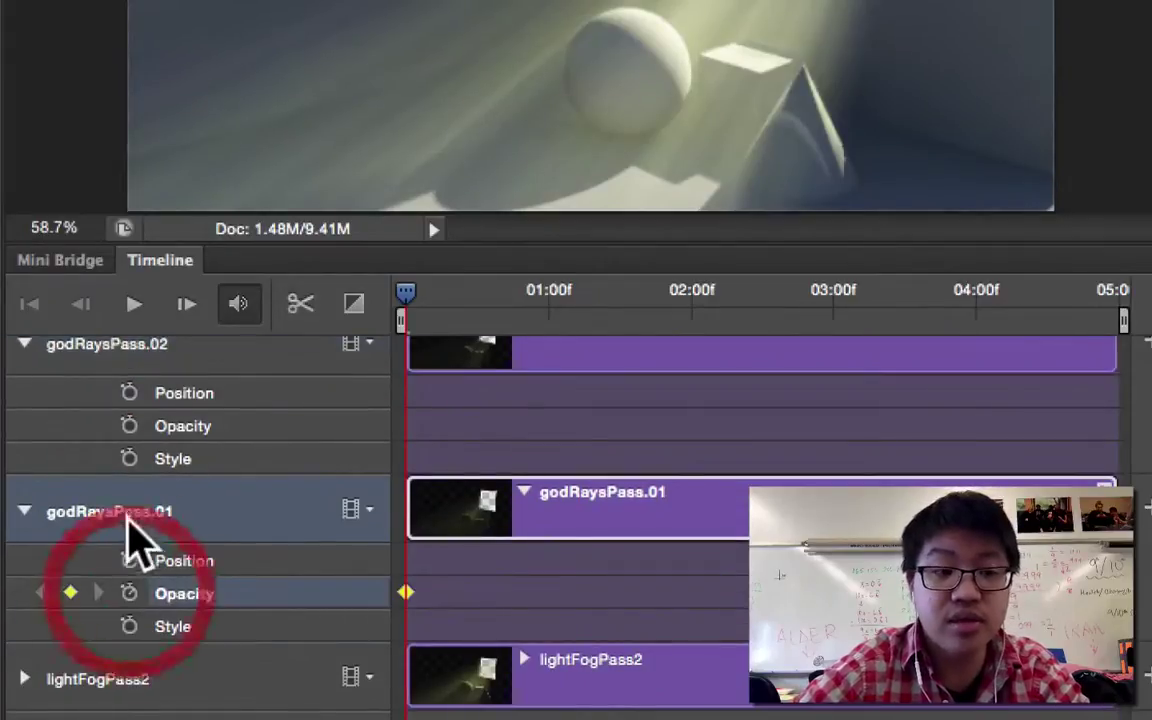
left_click(129, 426)
scroll(132, 440, "up", 4)
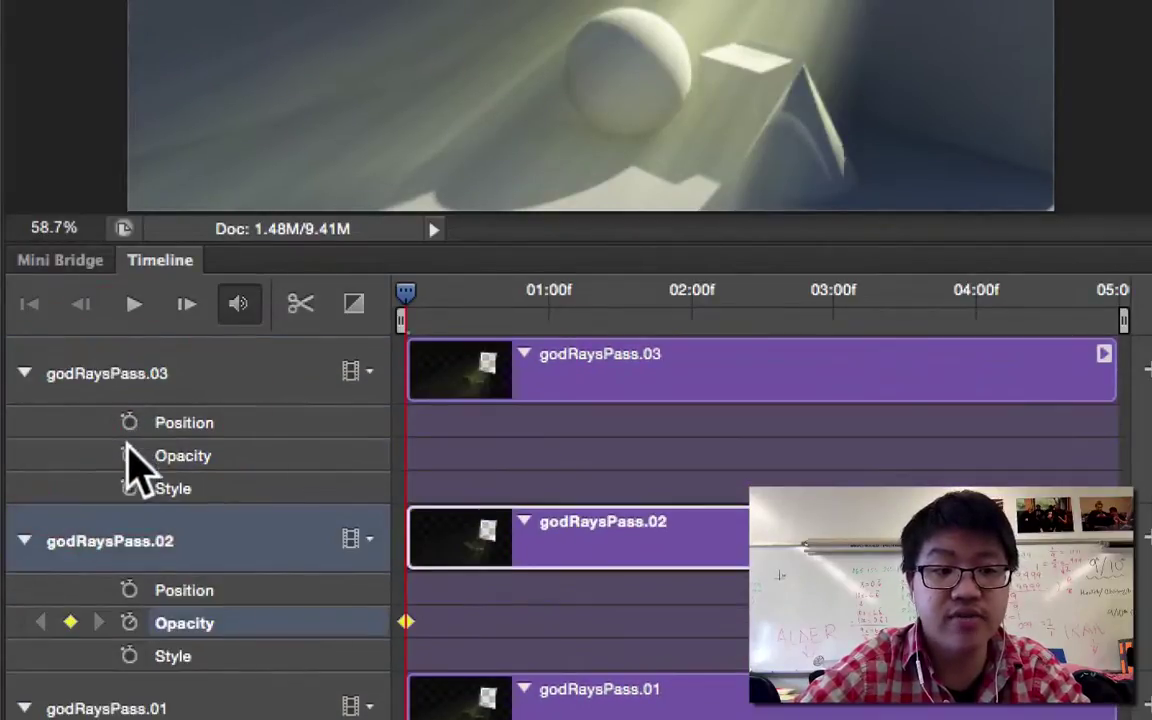
left_click(129, 455)
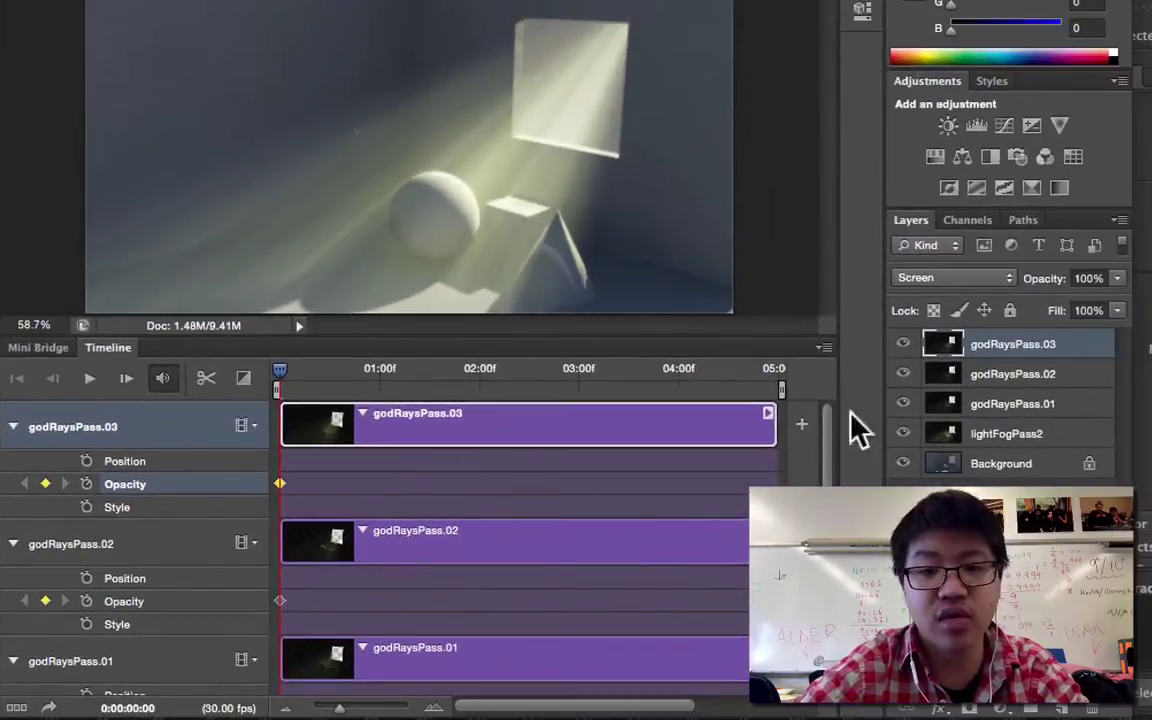
Step: Select all three godRaysPass layers and set their opacity to 0%
left_click(1005, 405, "shift")
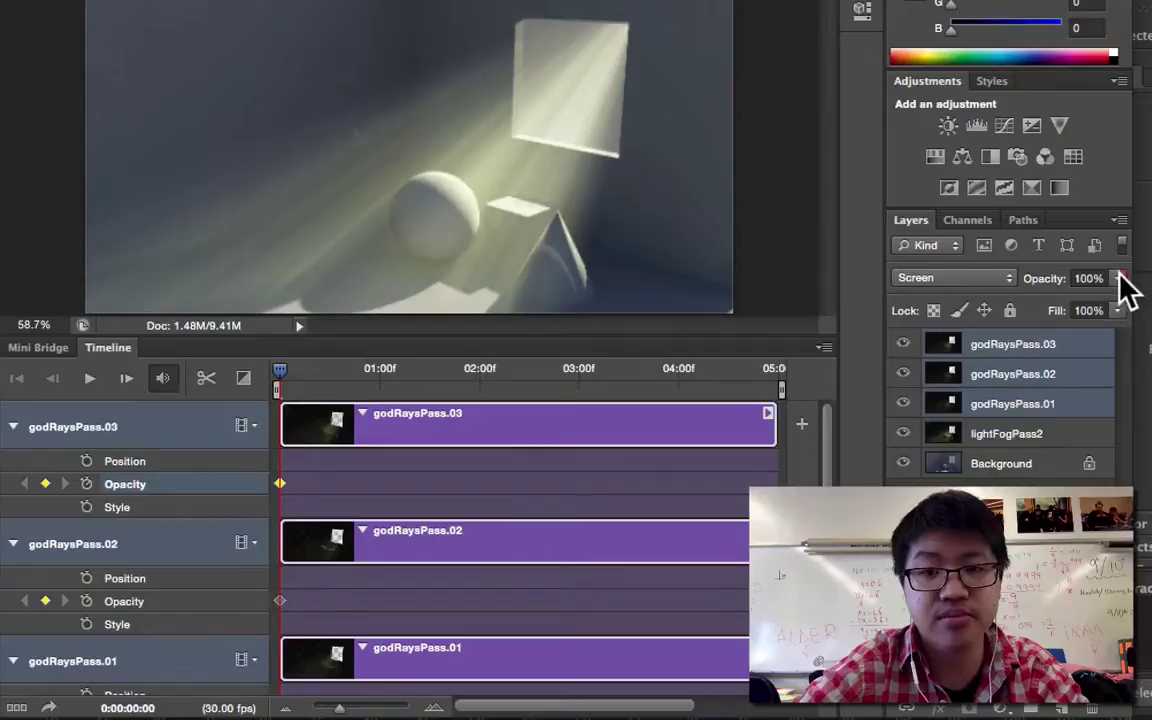
left_click_drag(1120, 280, 956, 292)
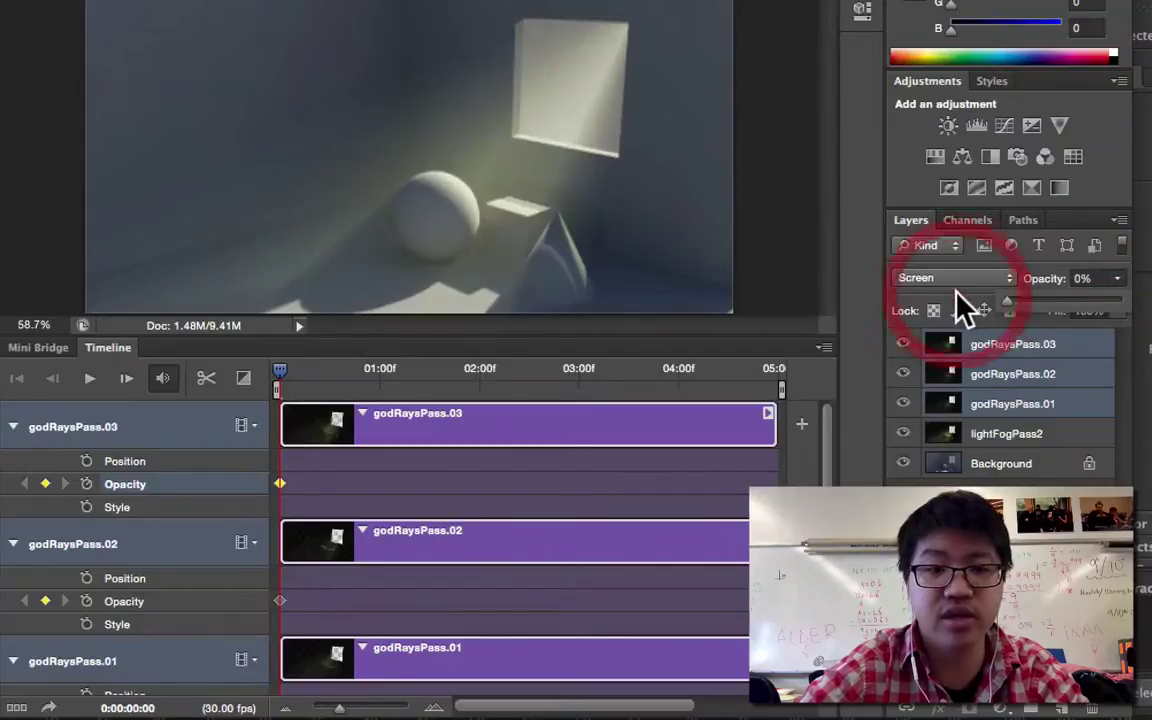
left_click(1119, 282)
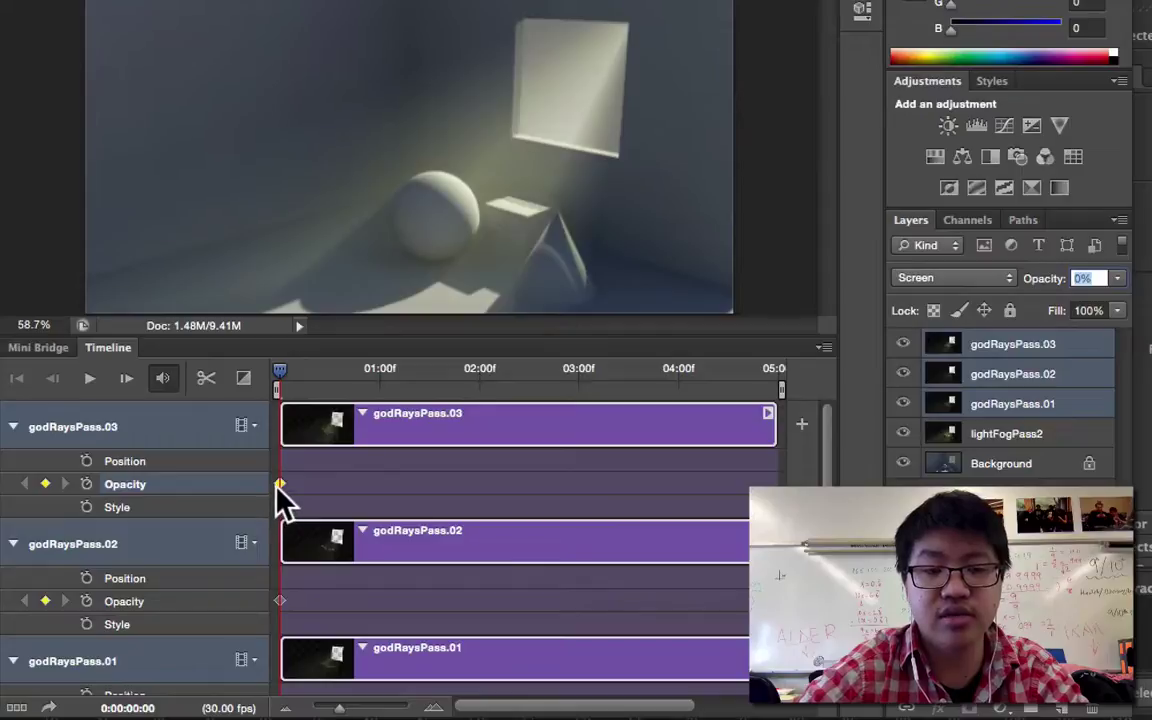
Step: Move the current time to about one second
scroll(284, 602, "down", 5)
scroll(283, 601, "up", 5)
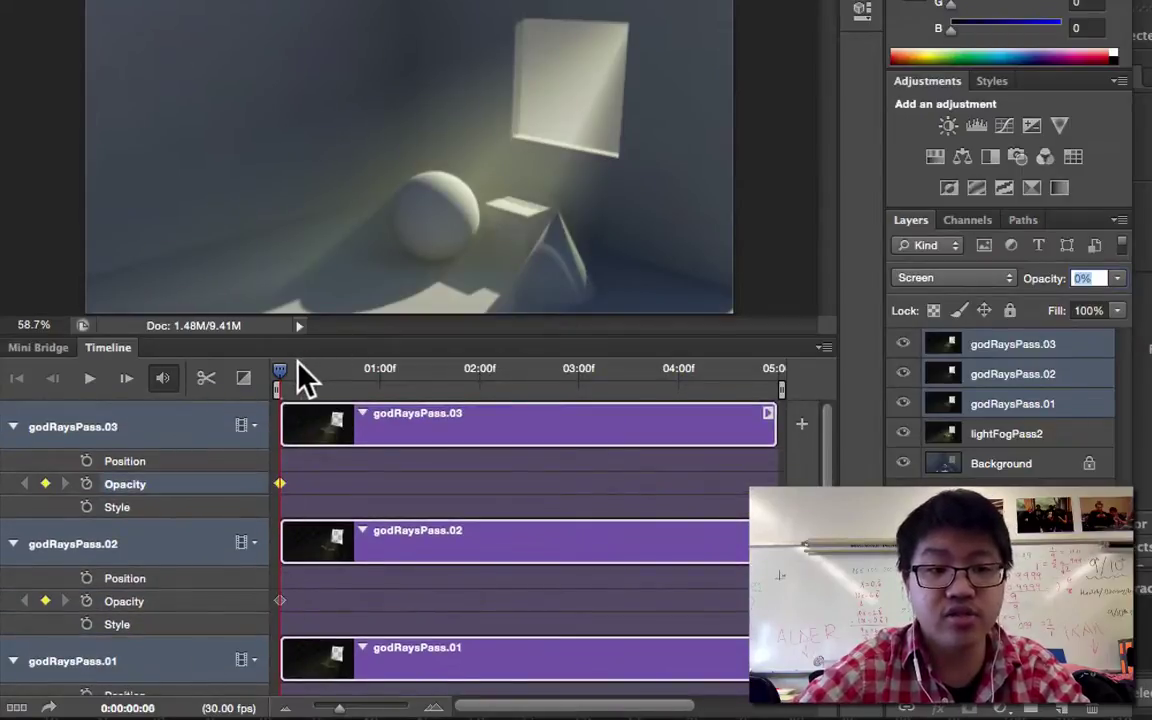
left_click_drag(298, 370, 381, 370)
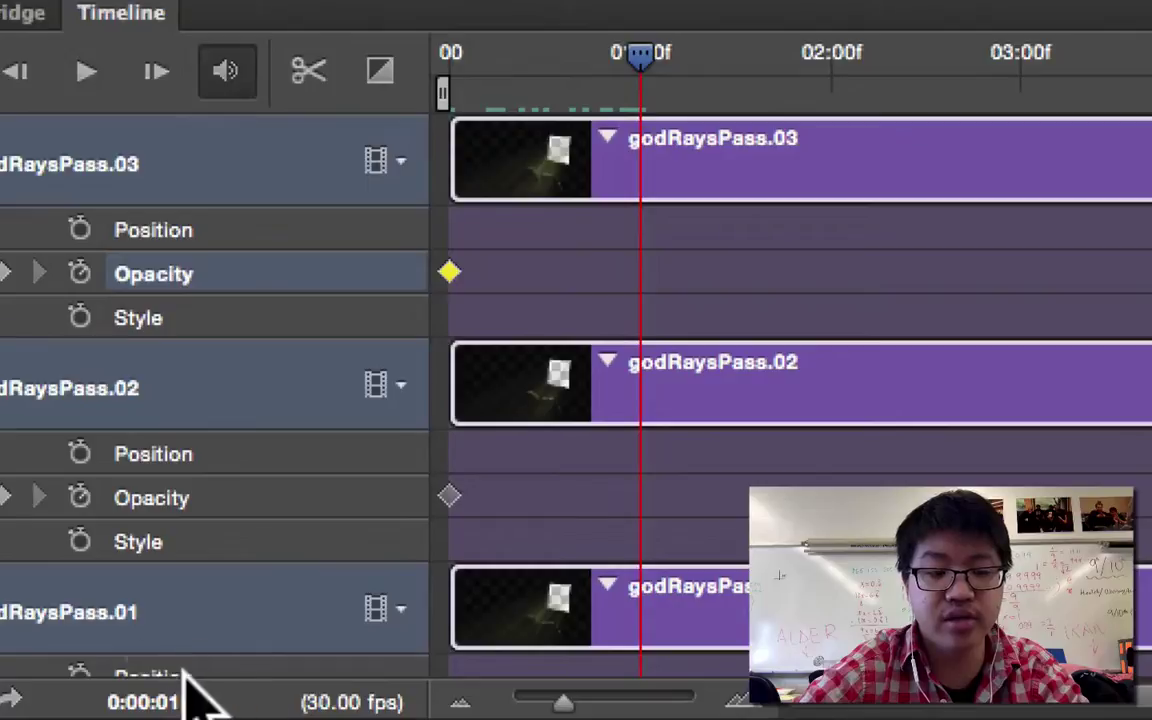
Step: Jump to 1:00 and raise the god-ray layers to 100% opacity
left_click(158, 668)
left_click(160, 700)
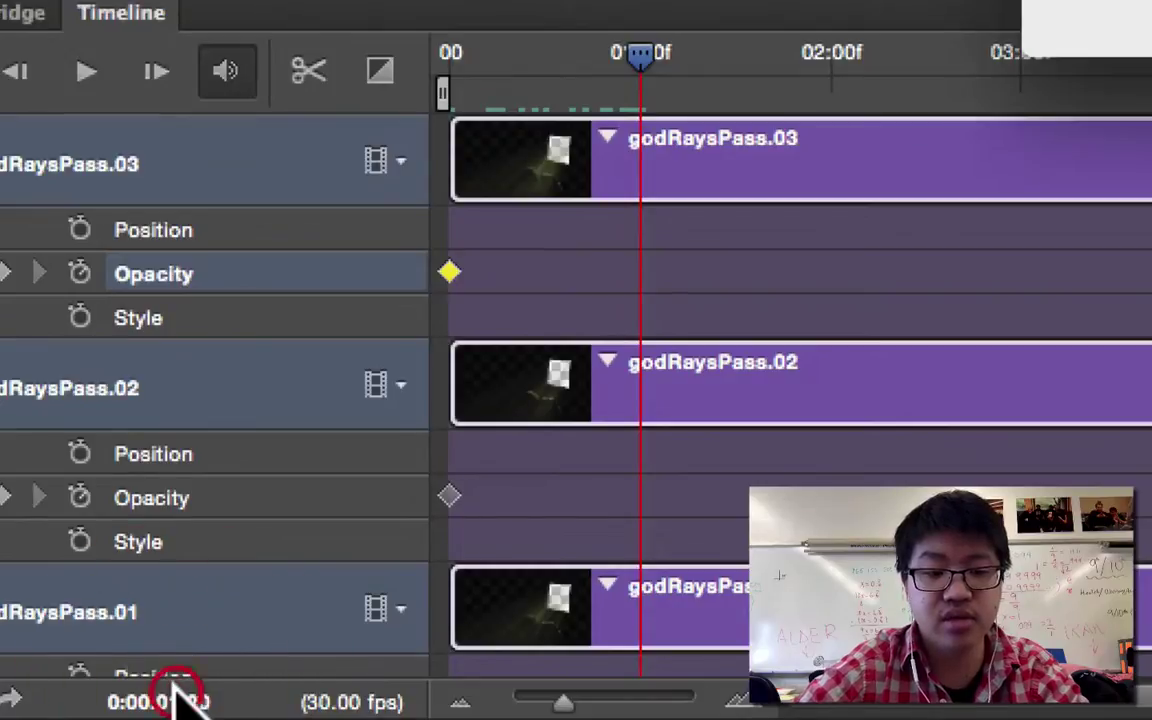
type("1:00")
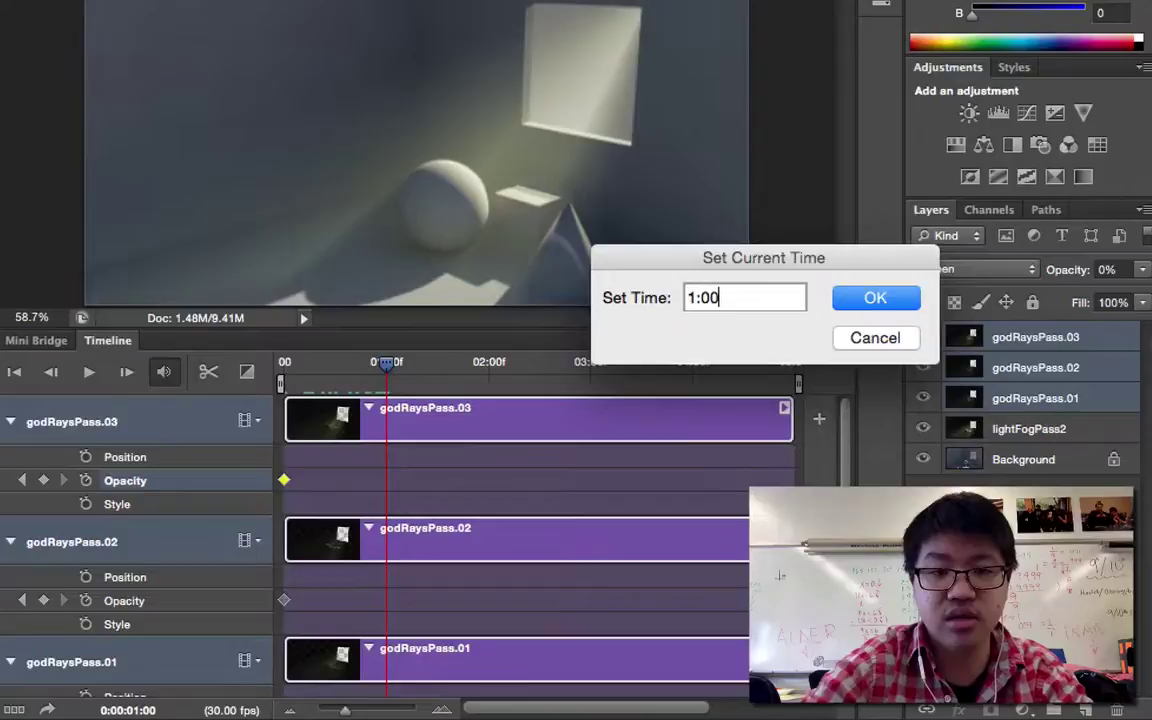
key("Return")
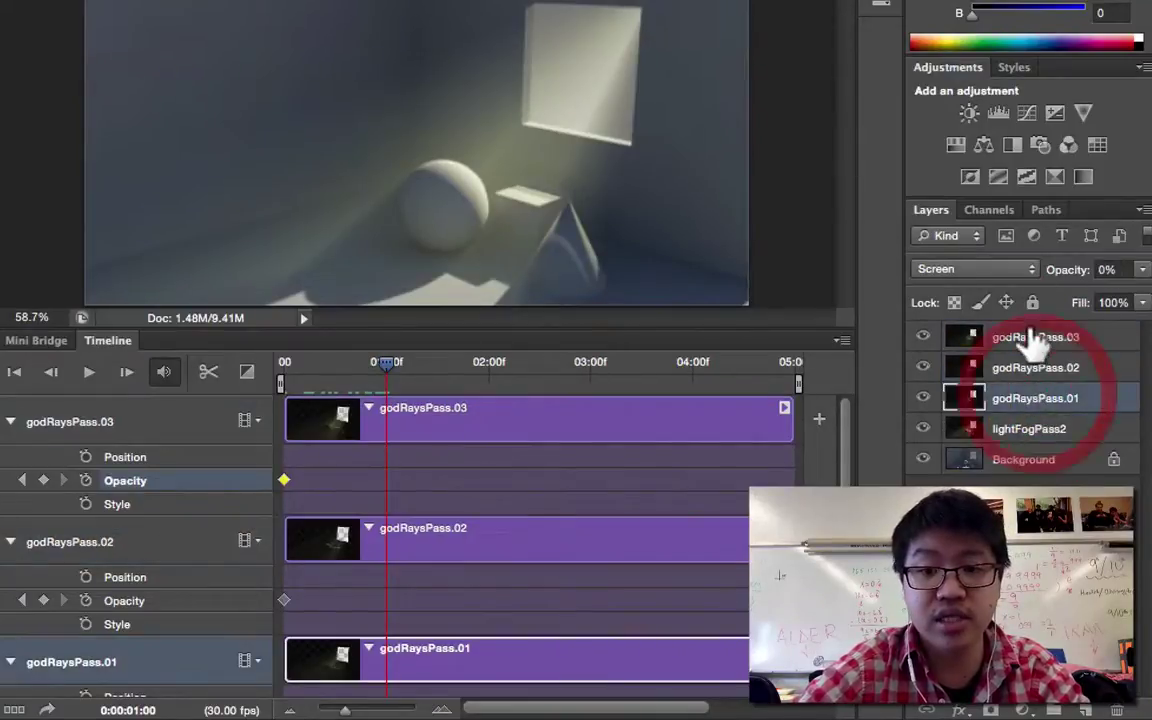
left_click(1142, 269)
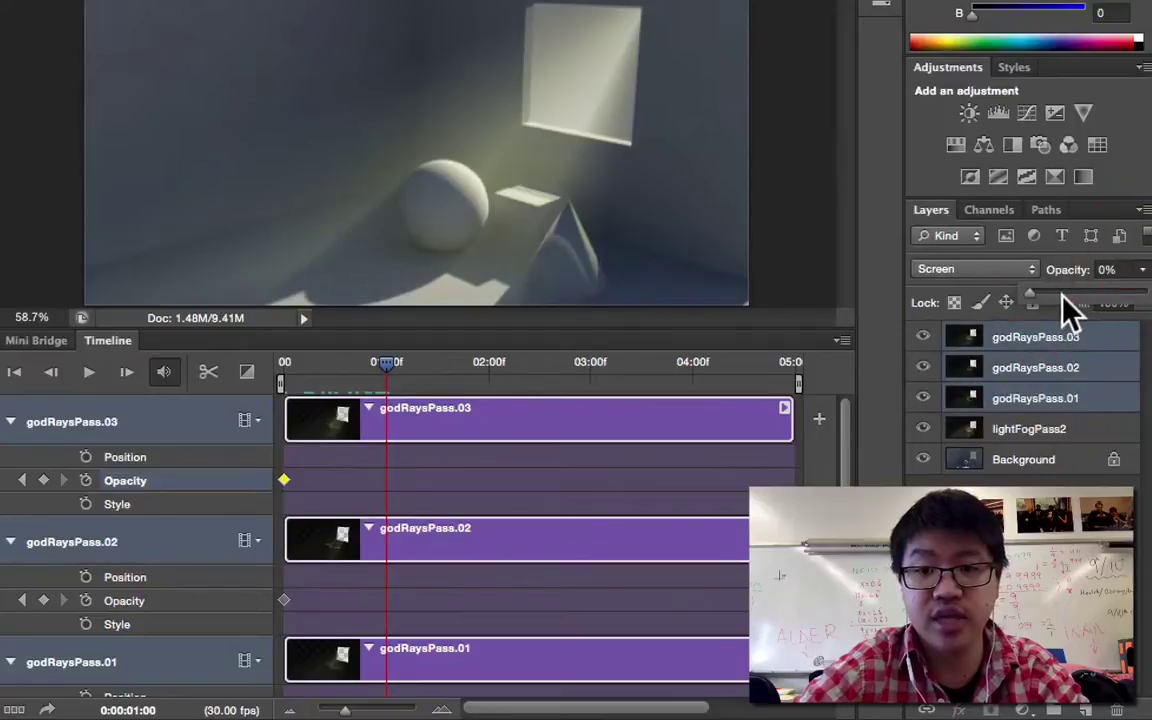
left_click_drag(1070, 300, 1145, 300)
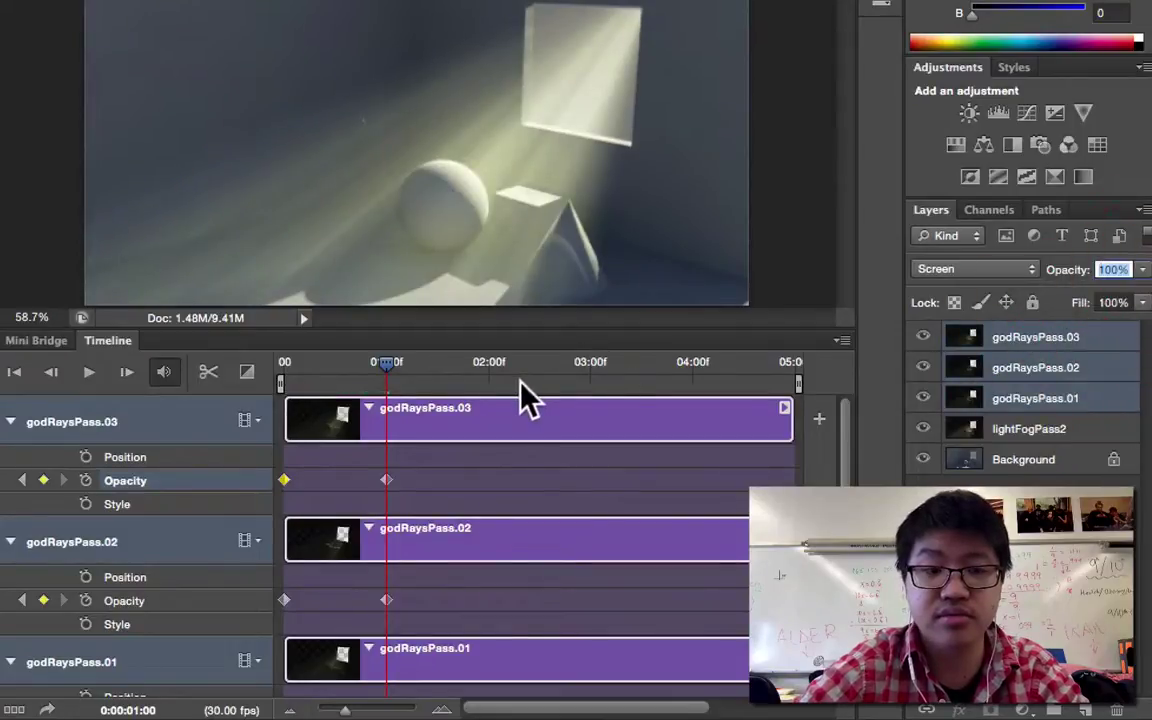
Step: Jump to 2:00 and fade the god-ray layers back to 0% opacity
left_click(127, 710)
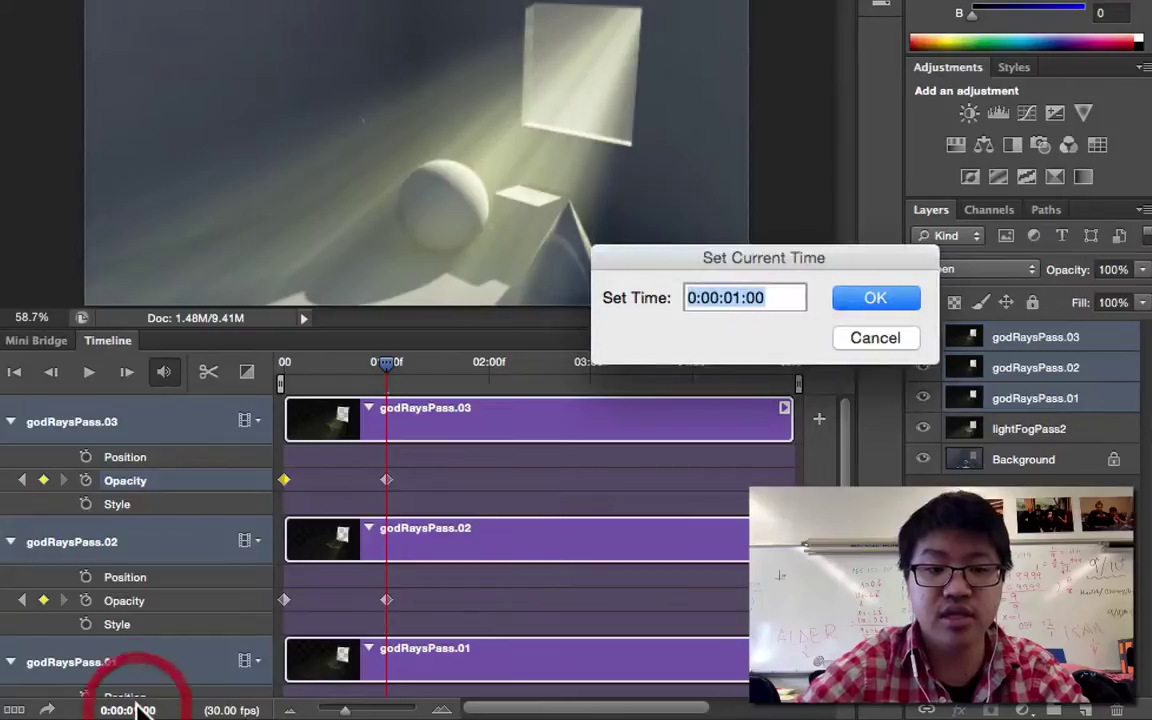
type("2")
key("Return")
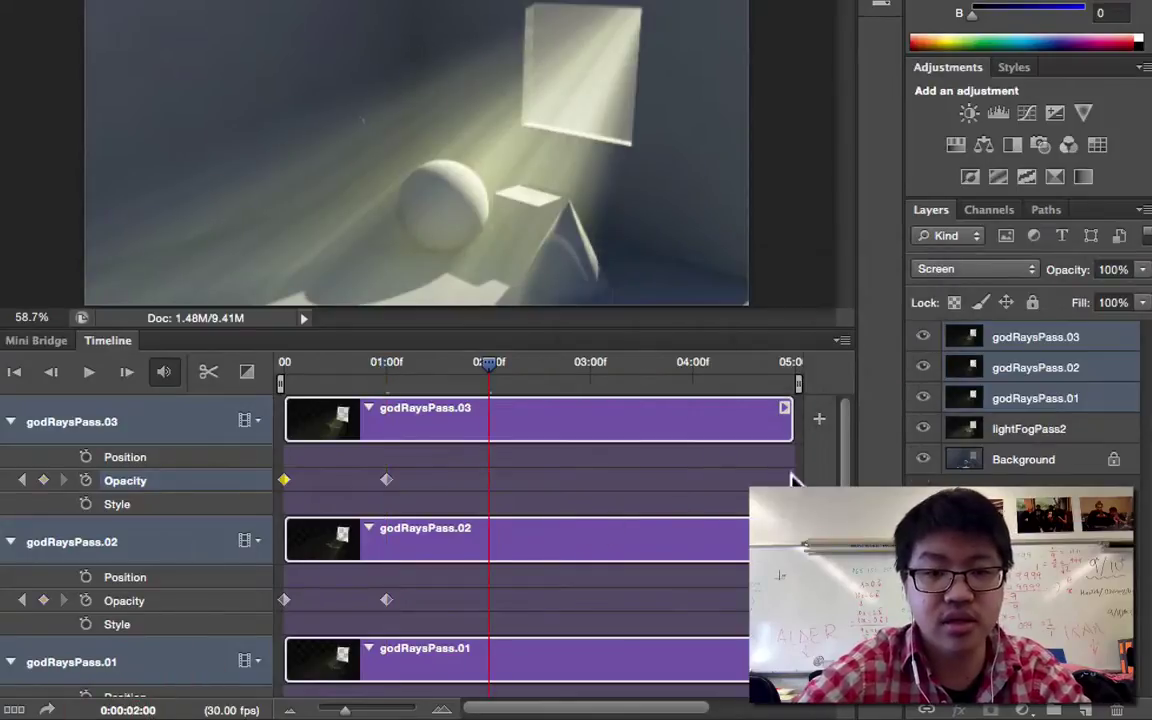
left_click(1143, 270)
left_click_drag(1106, 306, 998, 303)
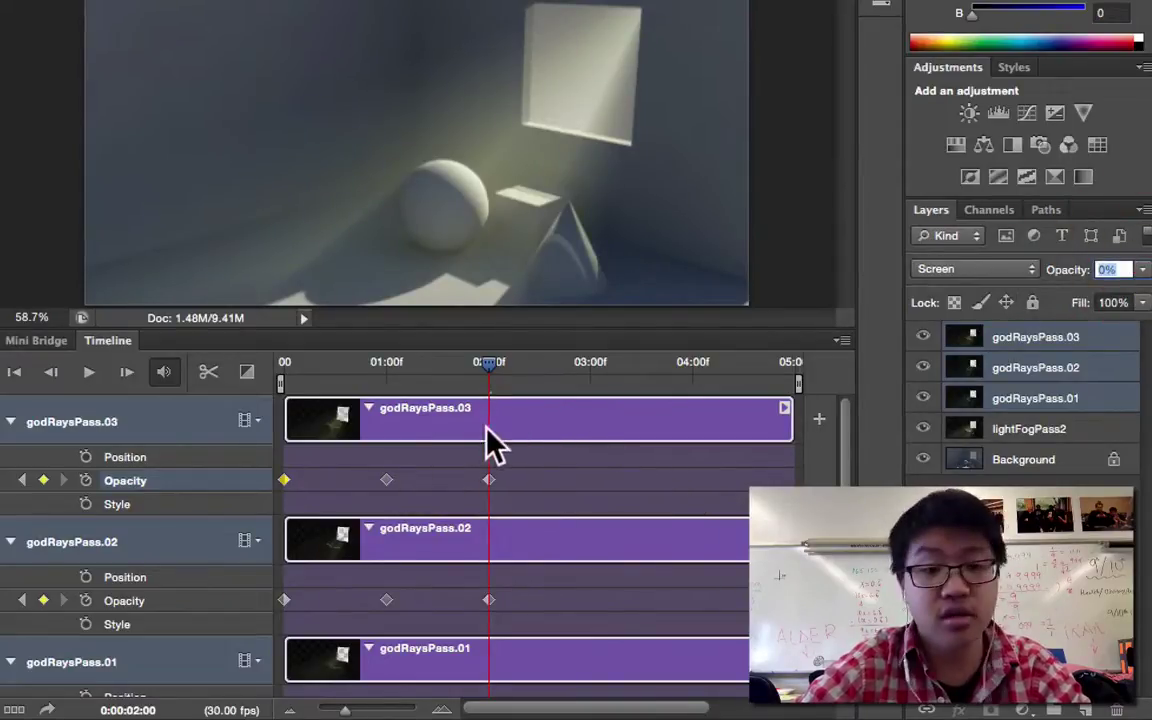
Step: Trim the godRaysPass clips to end at two seconds, then deselect all layers
left_click_drag(778, 418, 487, 418)
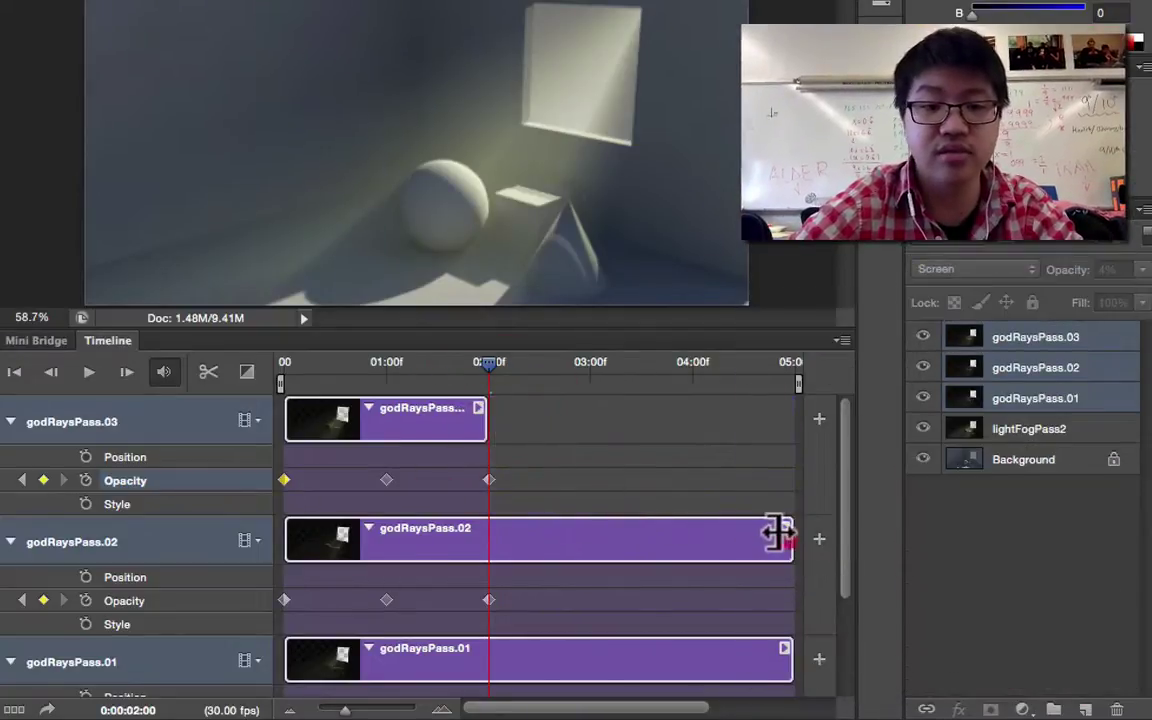
left_click_drag(771, 538, 488, 552)
scroll(600, 555, "down", 3)
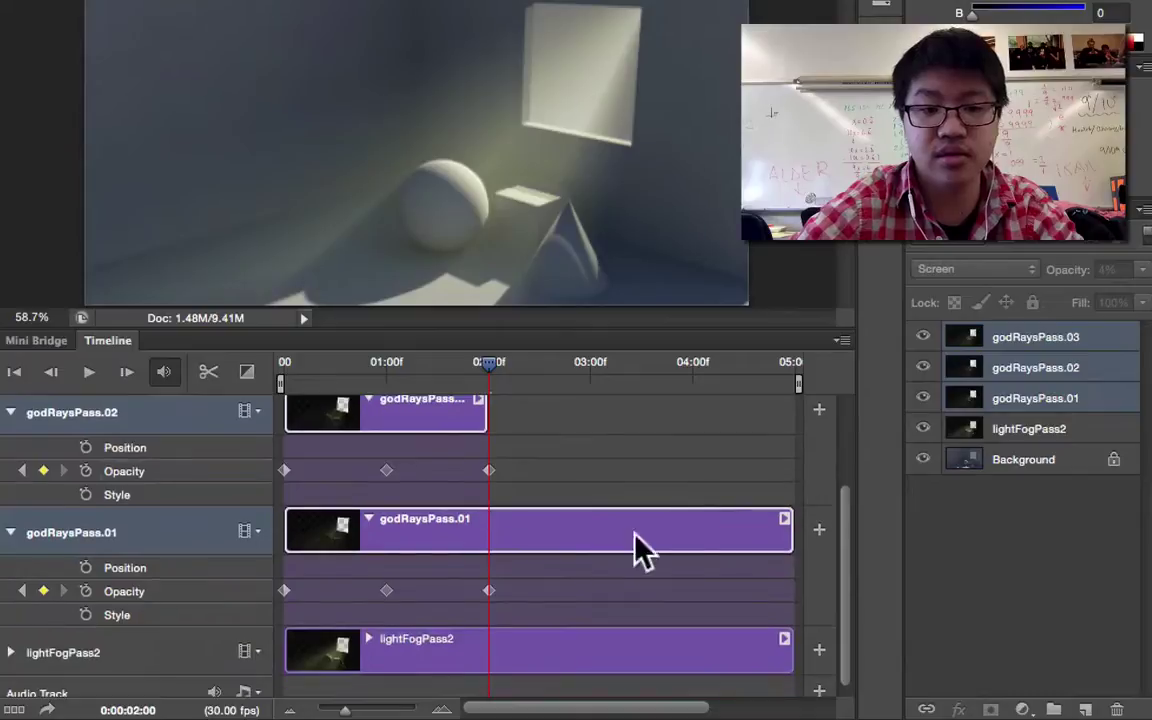
left_click_drag(780, 530, 489, 532)
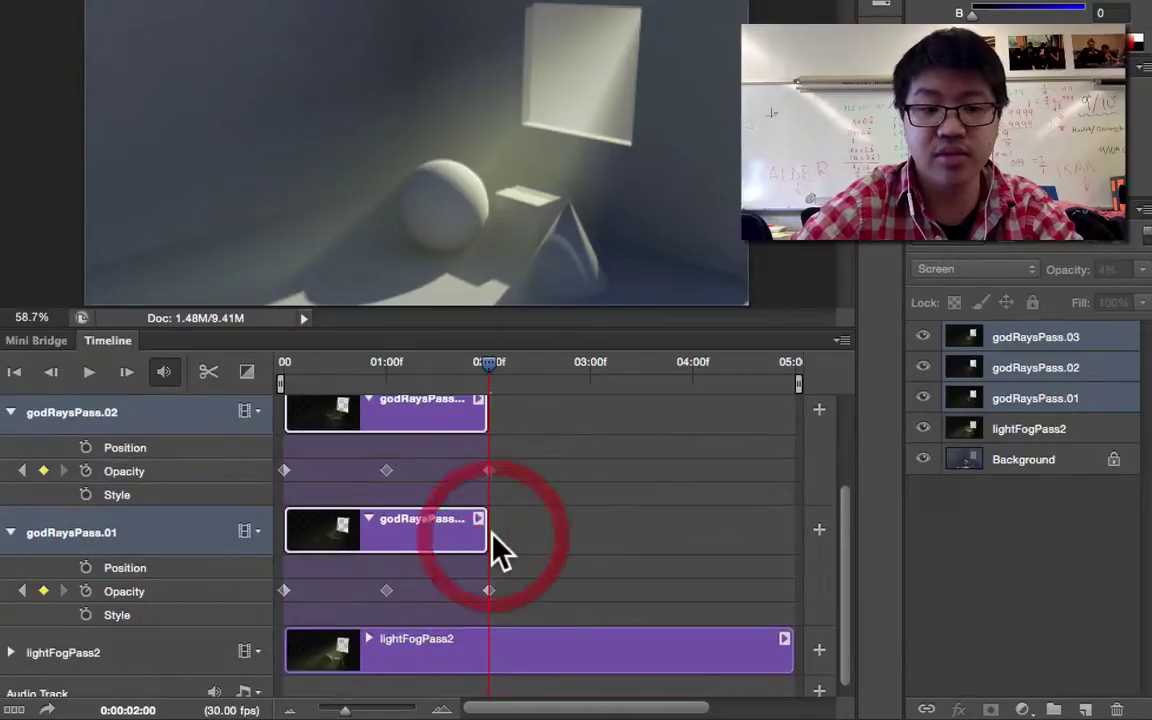
scroll(496, 548, "up", 3)
left_click(575, 531)
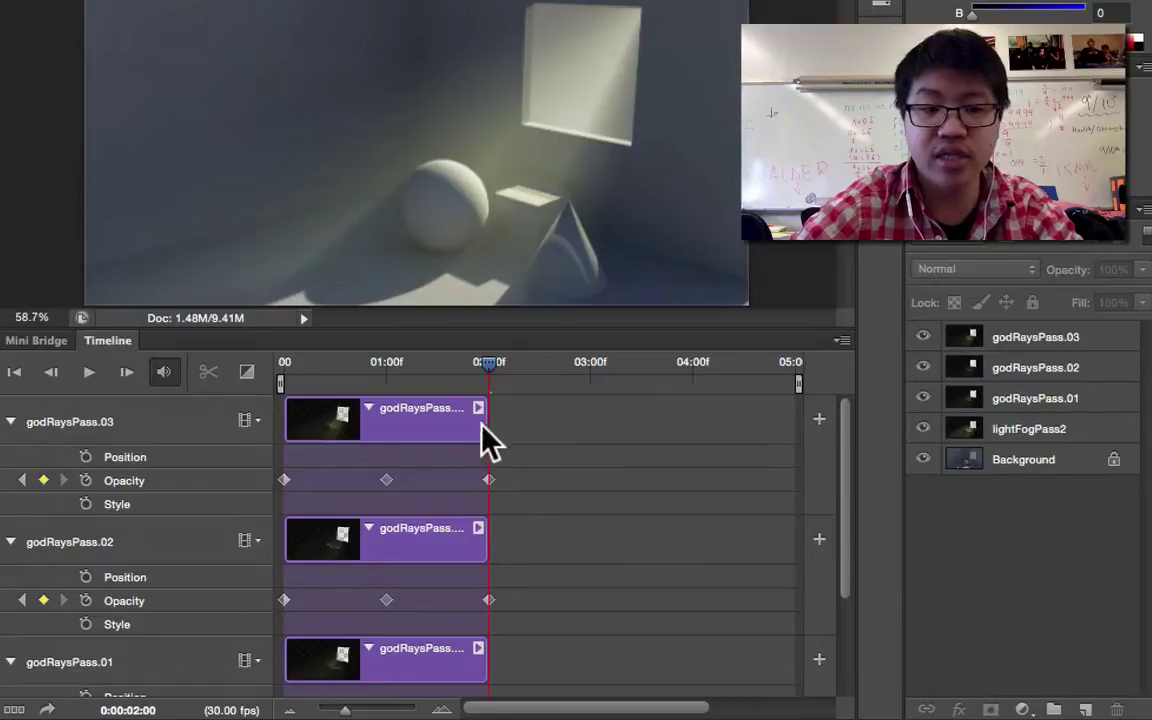
Step: Slide the godRaysPass.02 clip later in time
left_click(436, 404)
left_click_drag(378, 545, 540, 553)
scroll(520, 500, "down", 2)
left_click(509, 465)
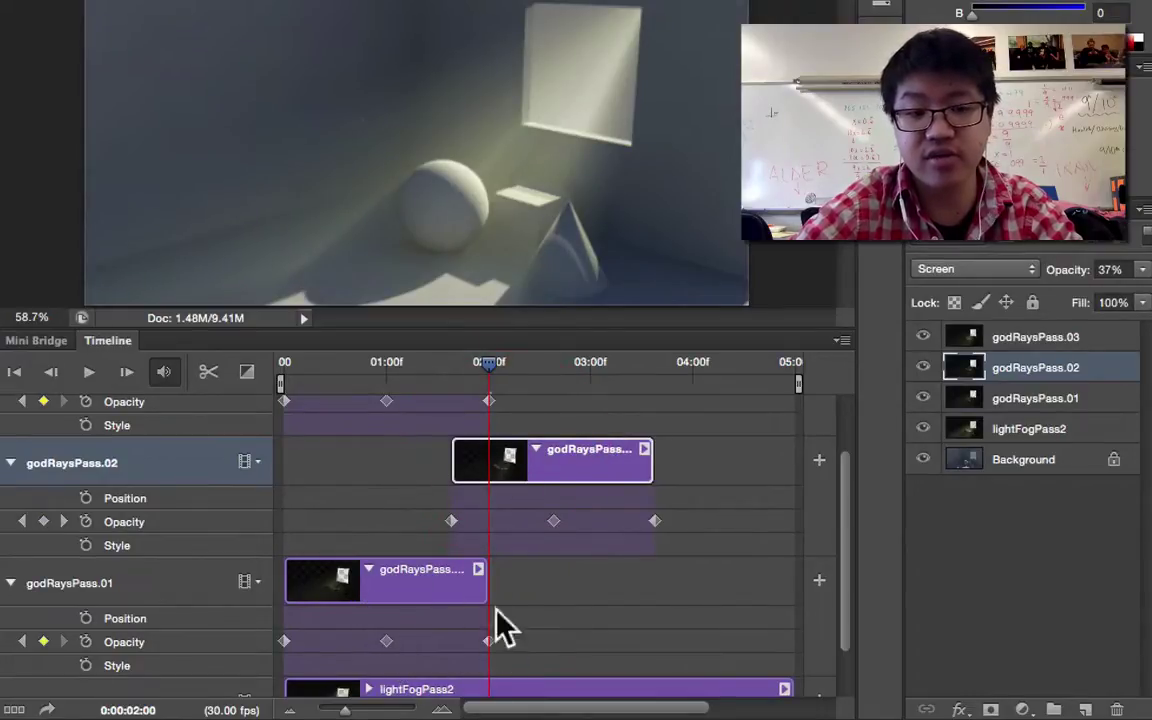
scroll(560, 514, "up", 2)
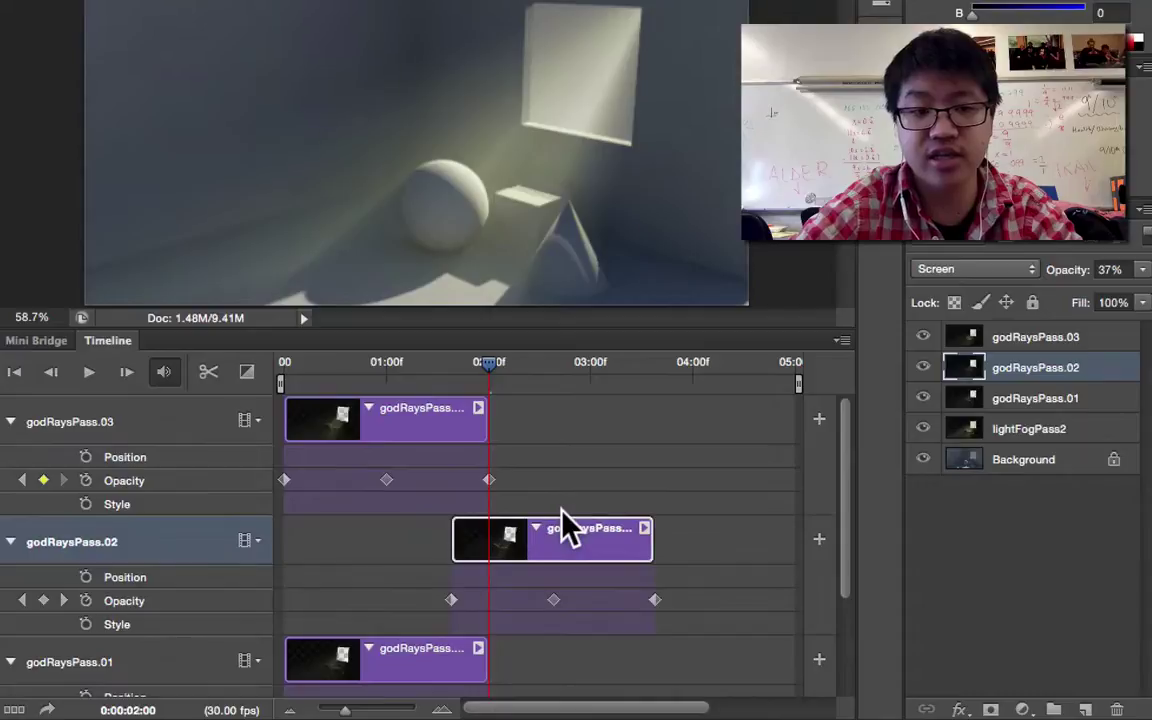
Step: Move the godRaysPass.03 clip to start just after 03:00f
left_click_drag(399, 423, 714, 420)
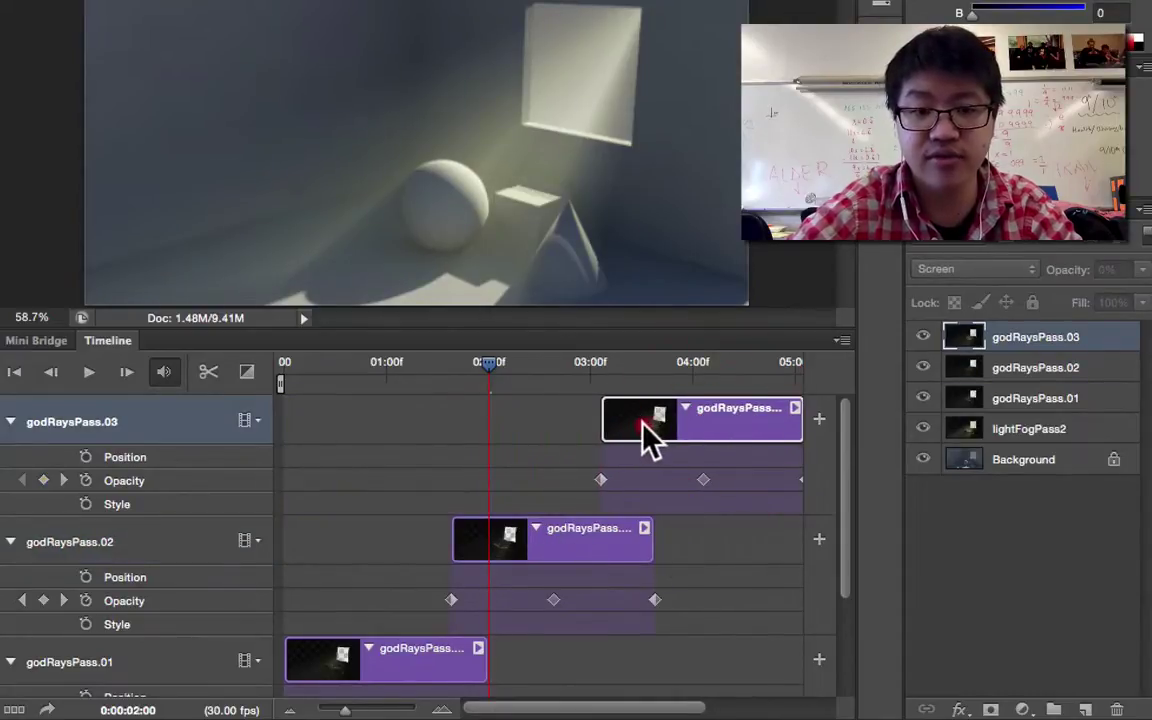
left_click_drag(630, 425, 648, 420)
scroll(653, 421, "down", 2)
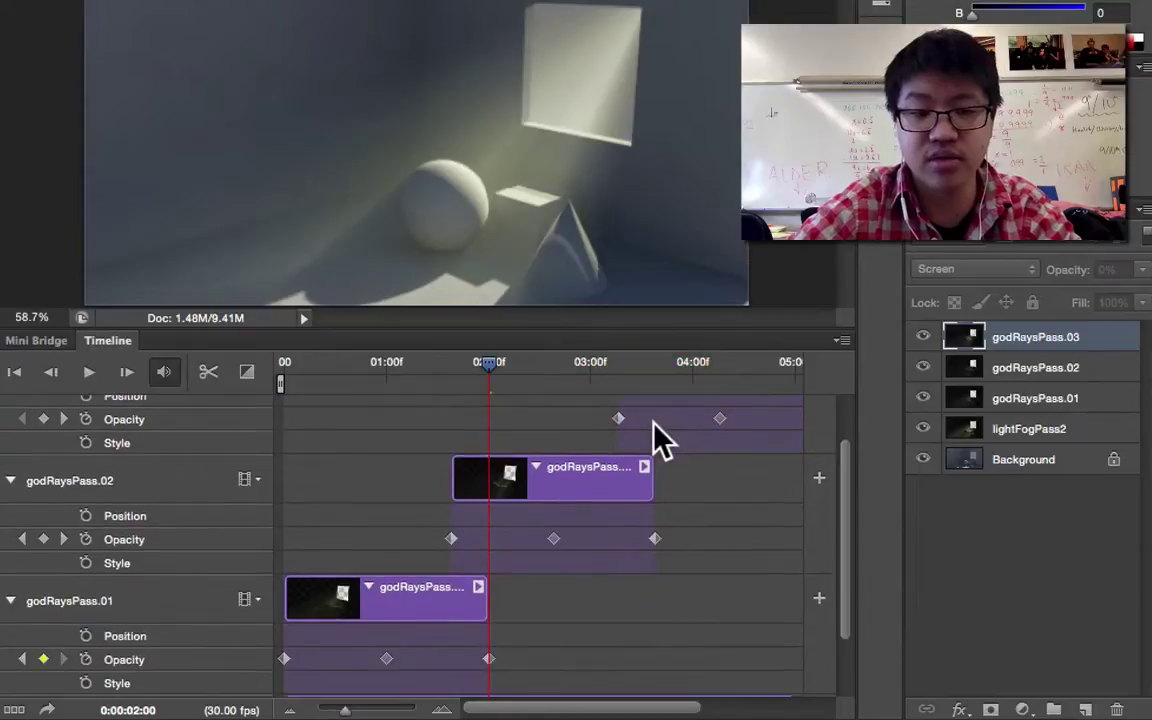
Step: Rewind to the start and preview the staggered animation
left_click_drag(437, 378, 213, 372)
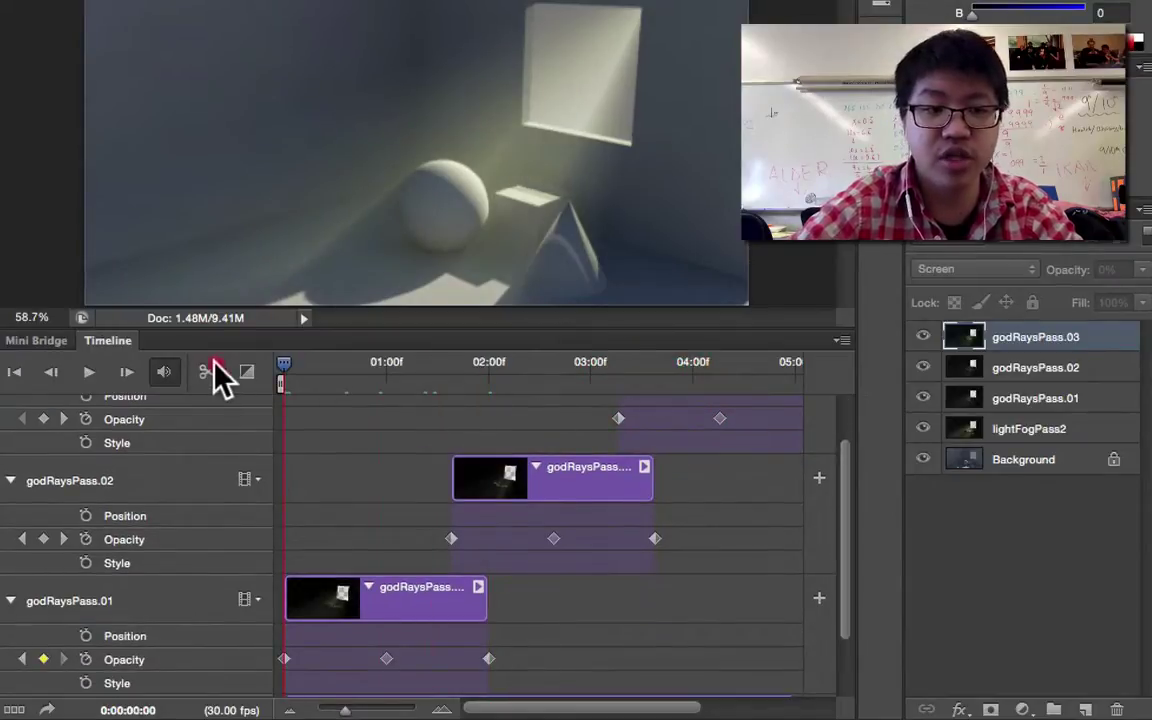
left_click(88, 372)
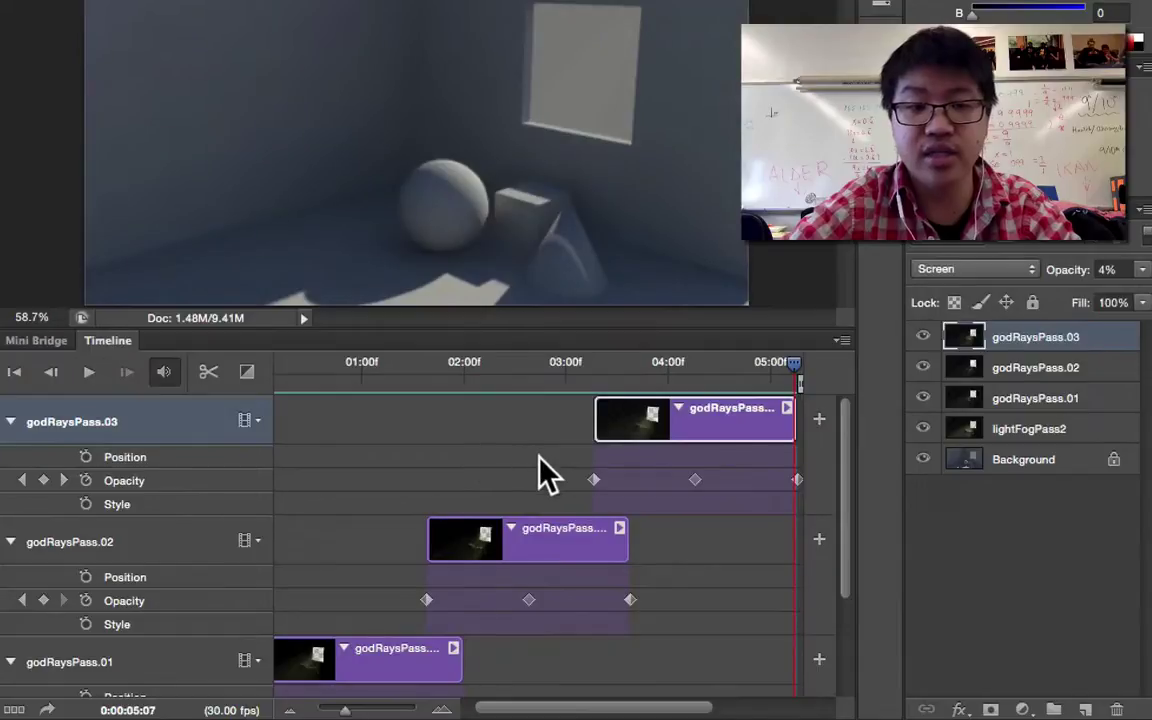
scroll(643, 450, "right", 3)
scroll(645, 450, "left", 4)
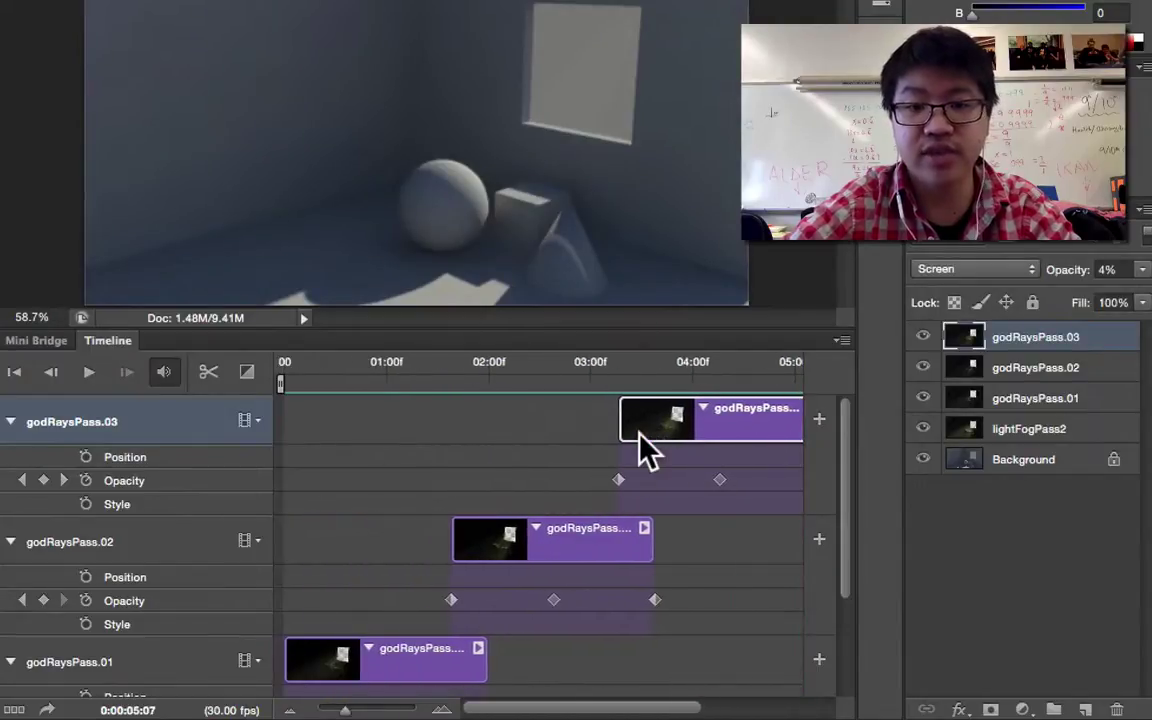
Step: Duplicate the three selected godRaysPass layers
left_click(995, 398, "shift")
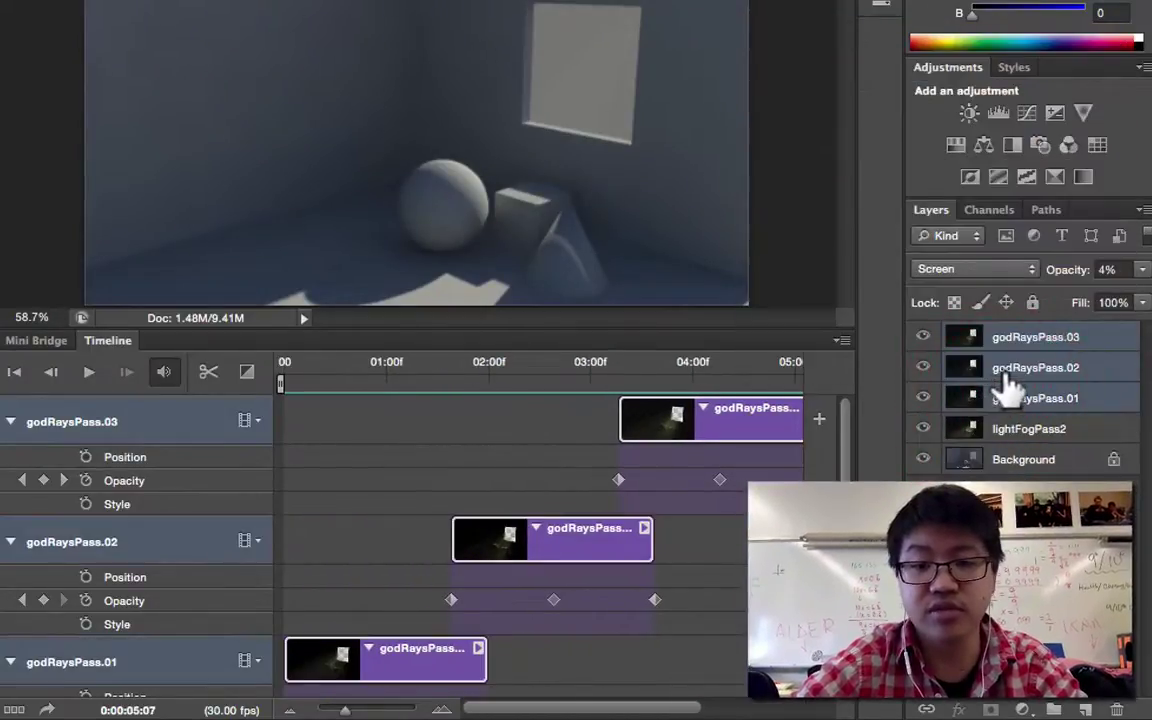
right_click(1003, 388)
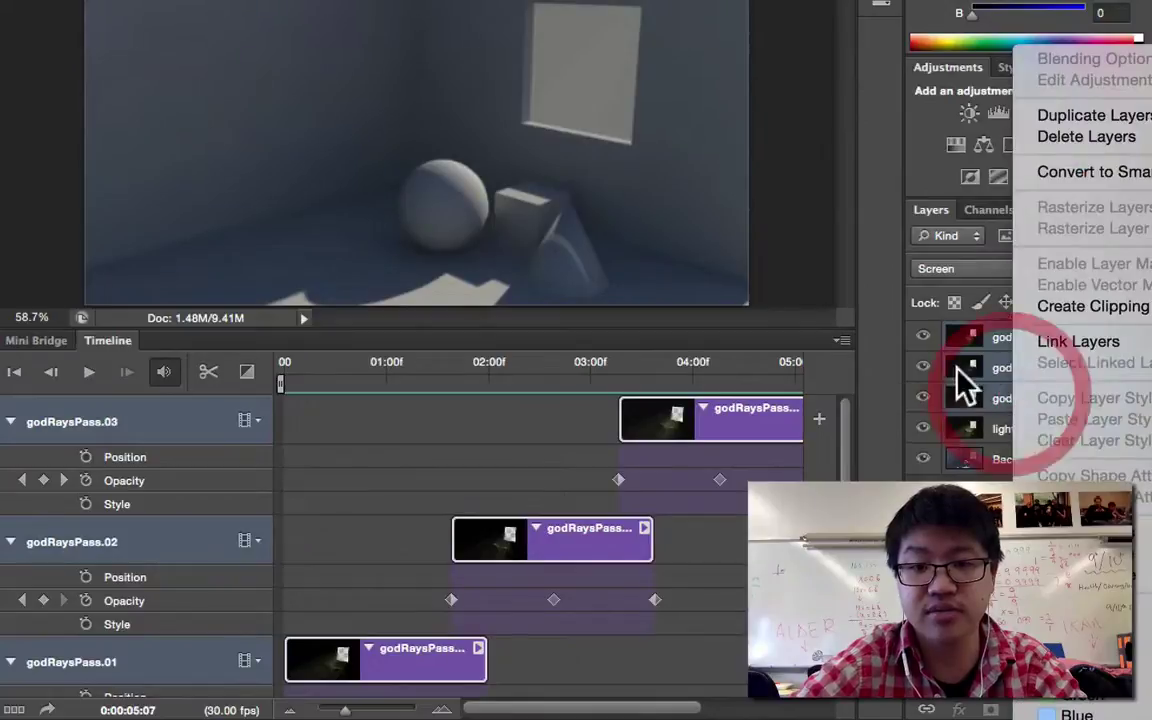
left_click(1098, 118)
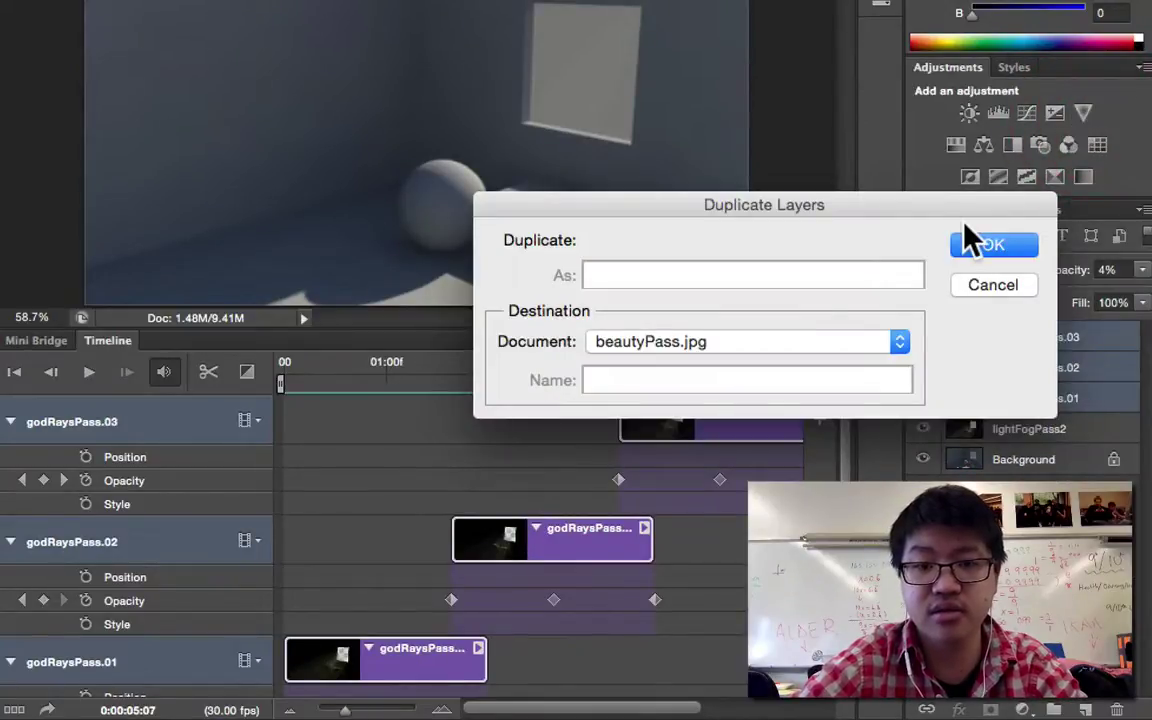
left_click(977, 246)
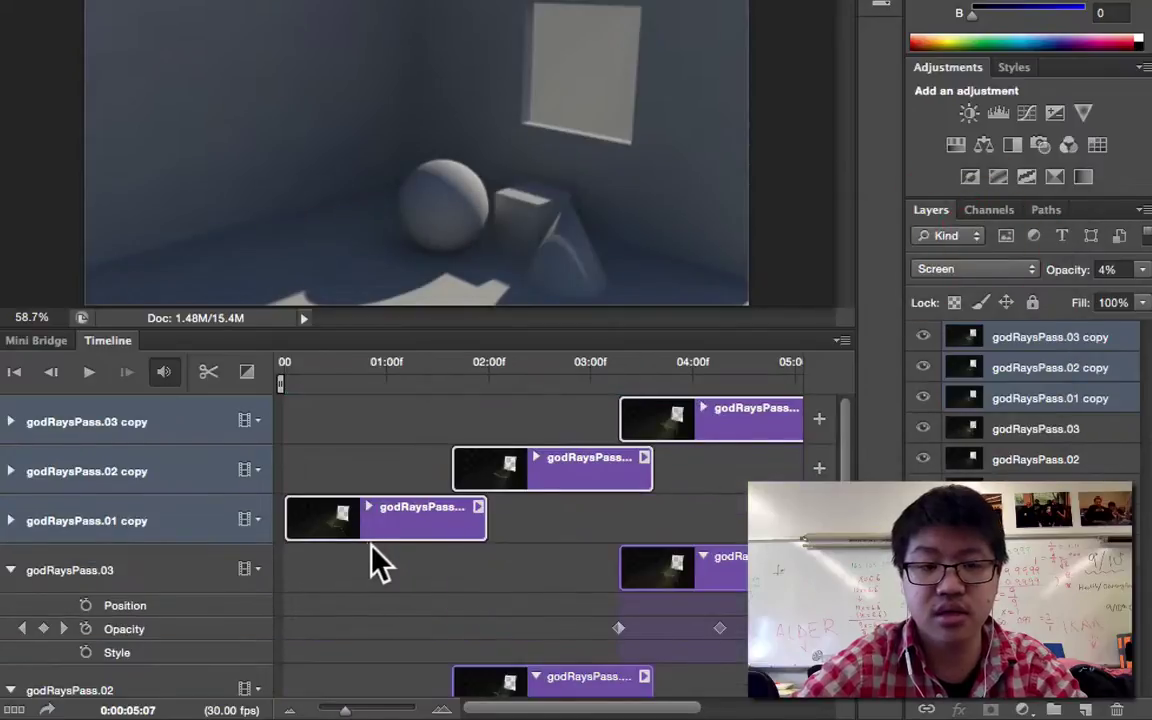
Step: Slide the three copy clips later toward the end, with the current time at 10:00f
scroll(362, 532, "right", 2)
left_click_drag(319, 522, 738, 494)
scroll(670, 530, "right", 3)
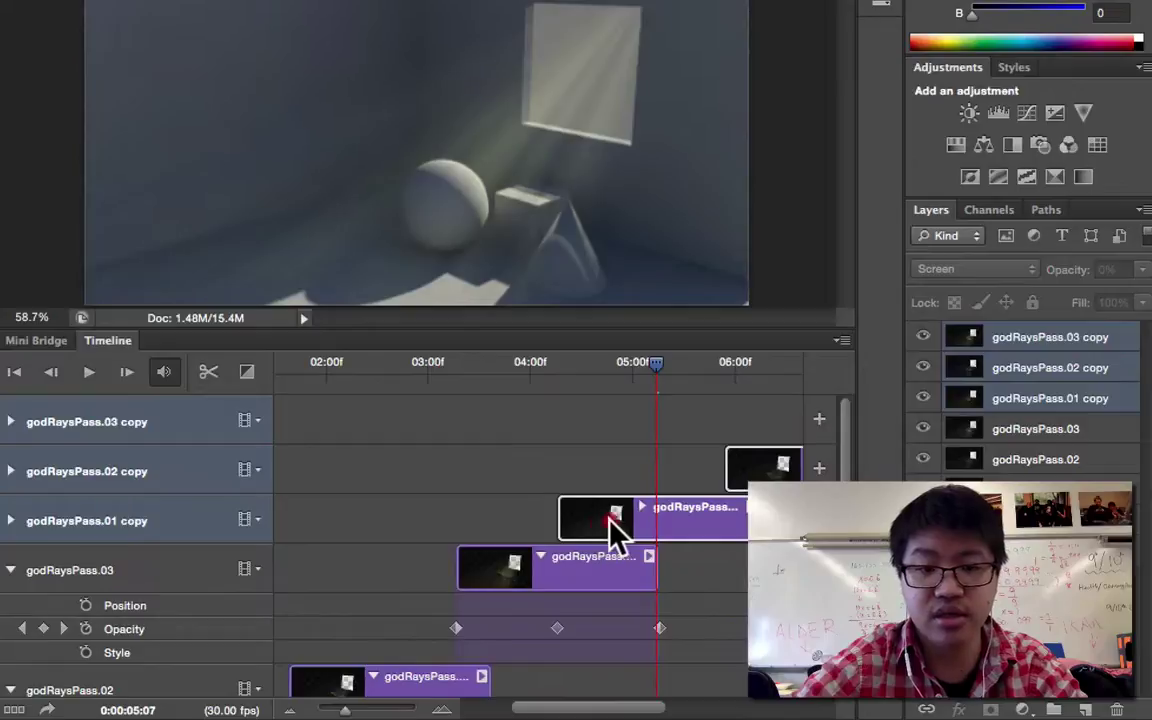
left_click_drag(608, 518, 640, 526)
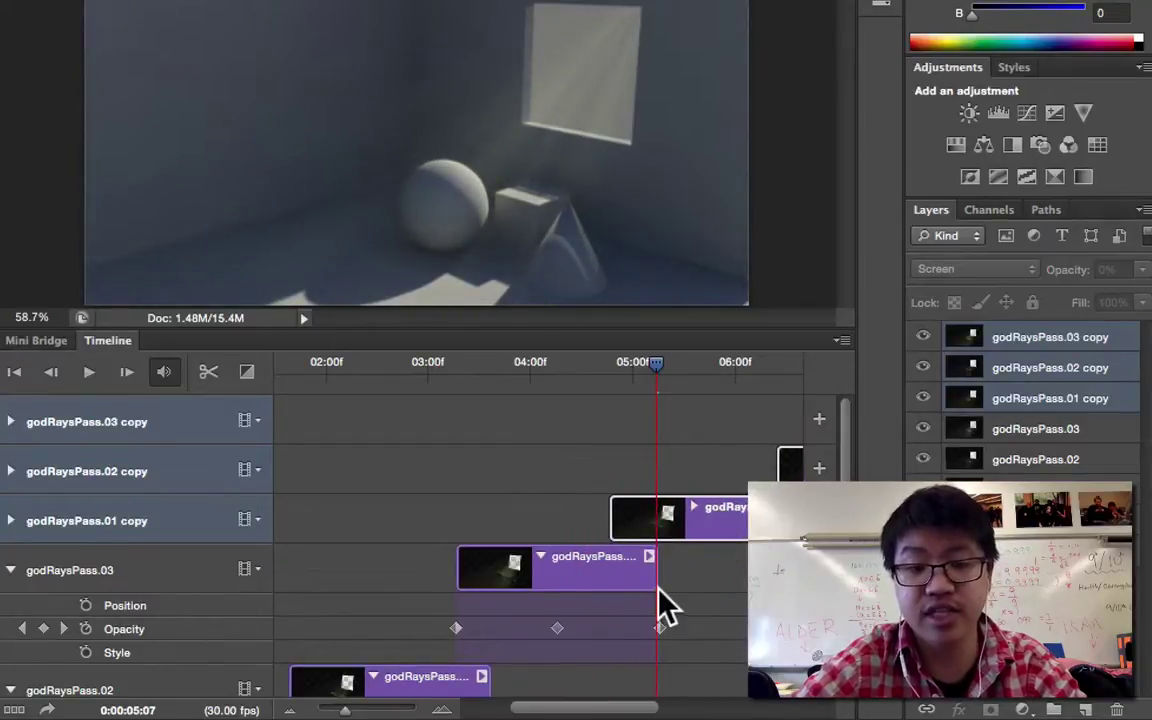
scroll(665, 605, "right", 6)
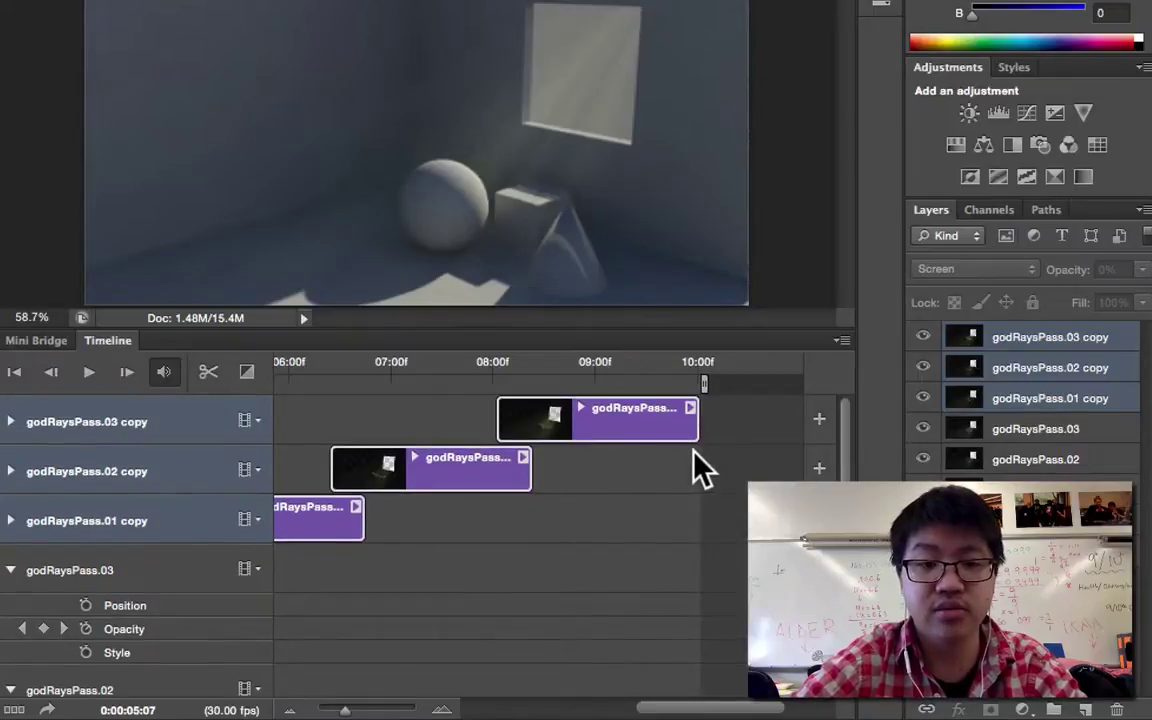
left_click_drag(622, 358, 697, 356)
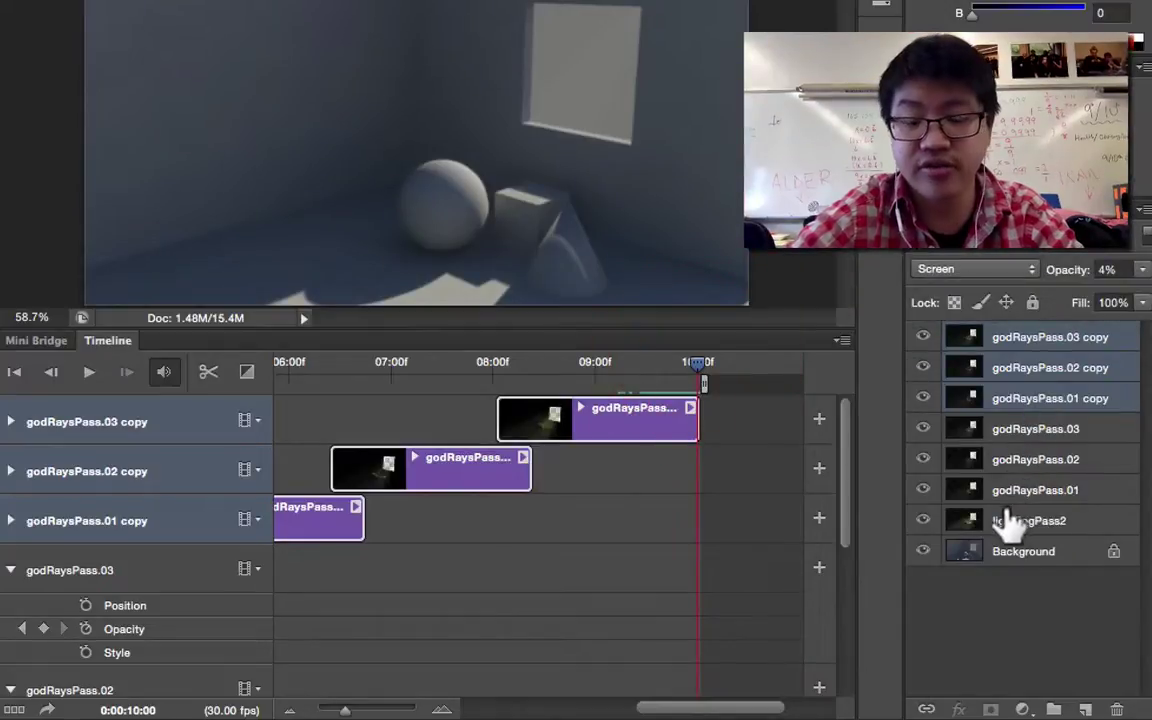
Step: Extend the lightFogPass2 clip to reach 10:00f
left_click(643, 363)
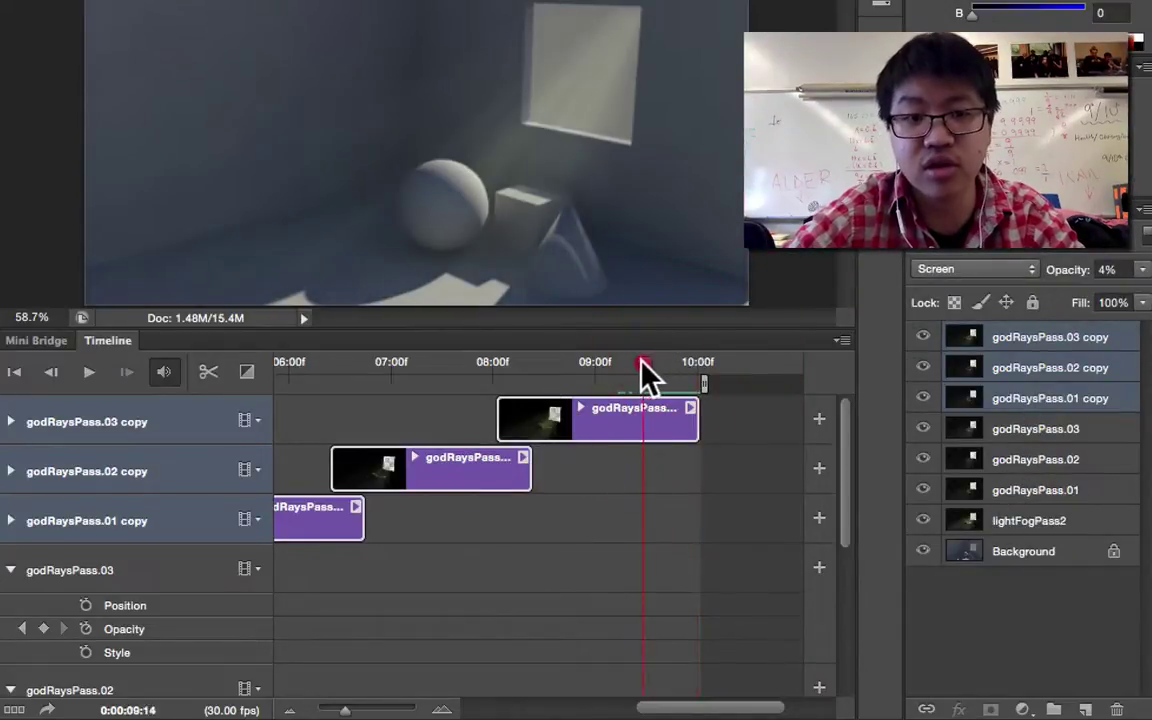
left_click(634, 362)
scroll(656, 599, "down", 5)
scroll(656, 599, "left", 8)
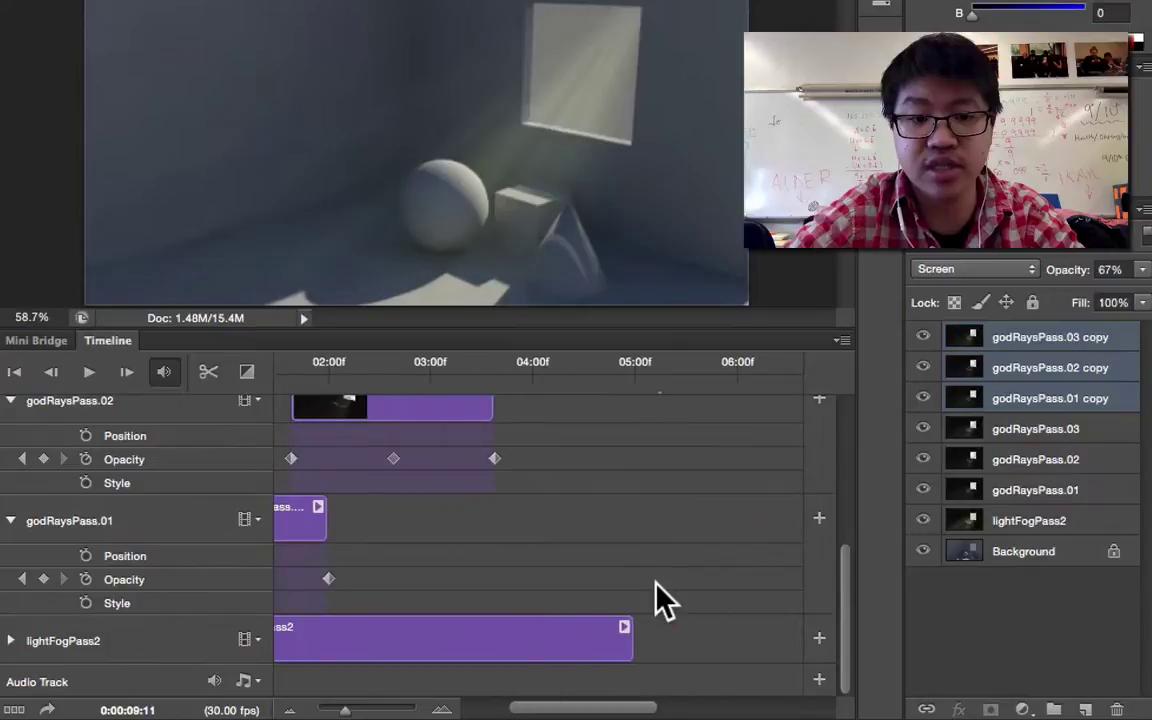
scroll(617, 663, "left", 4)
left_click(597, 653)
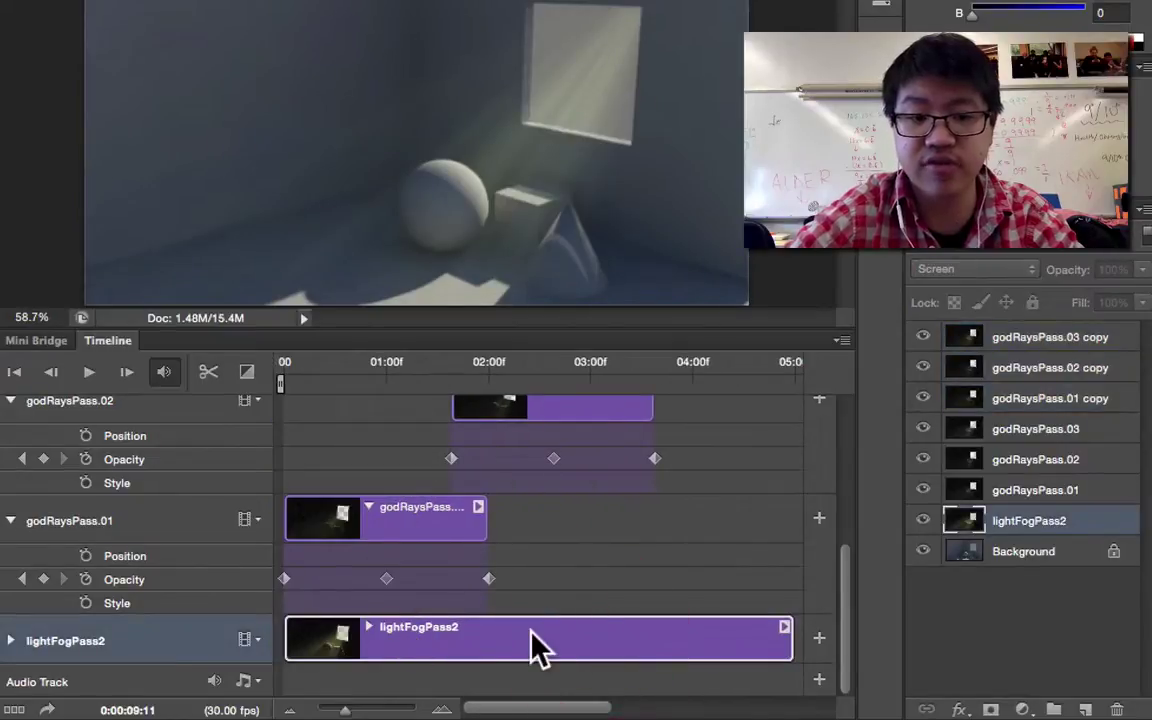
scroll(531, 632, "right", 8)
scroll(479, 604, "left", 4)
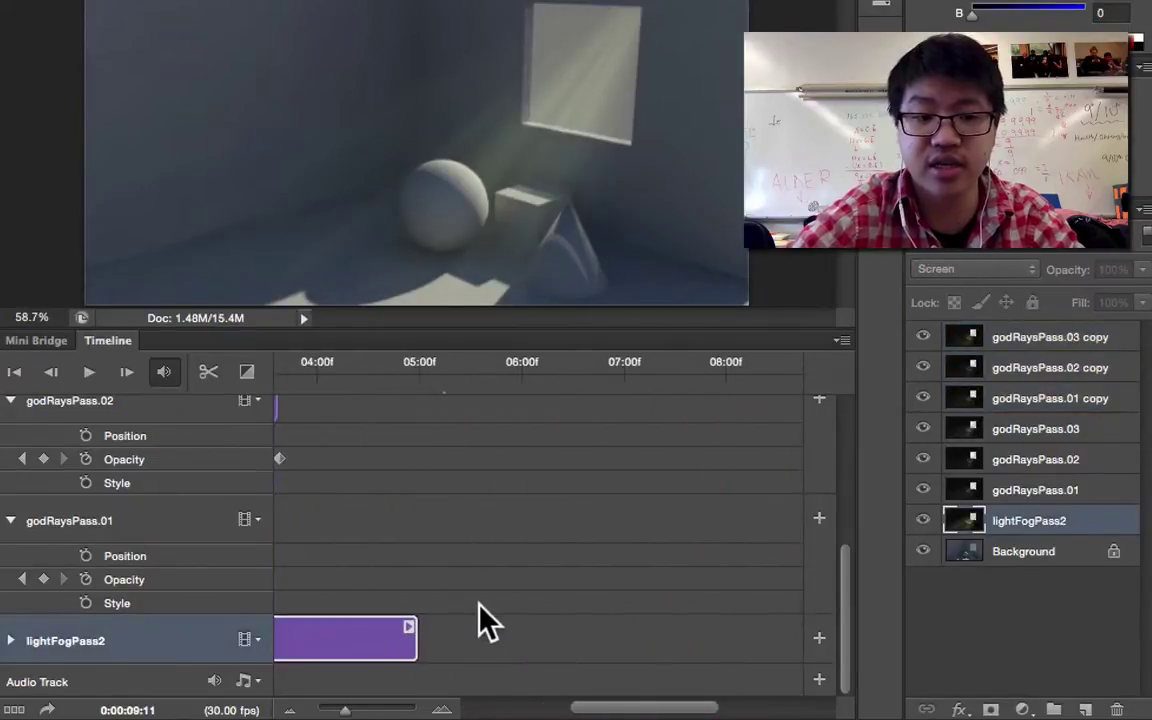
left_click_drag(414, 636, 526, 622)
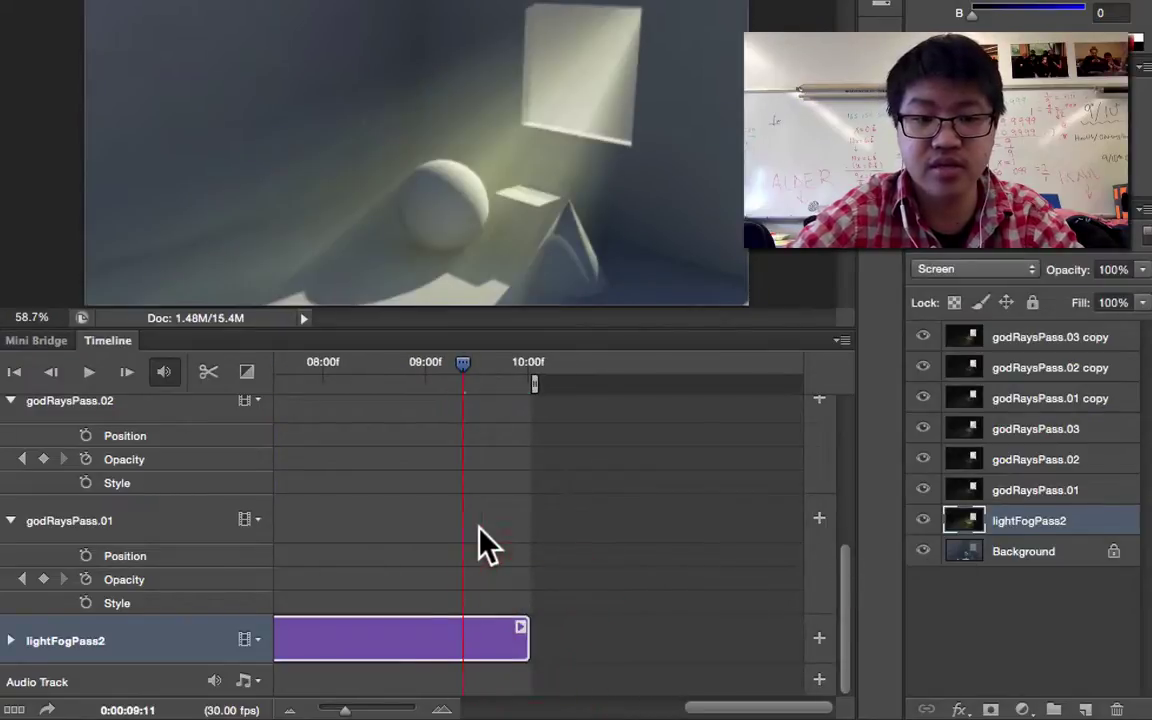
Step: Rewind to the first frame and play the animation
scroll(478, 535, "left", 10)
scroll(478, 535, "up", 5)
scroll(424, 488, "down", 5)
scroll(422, 483, "up", 5)
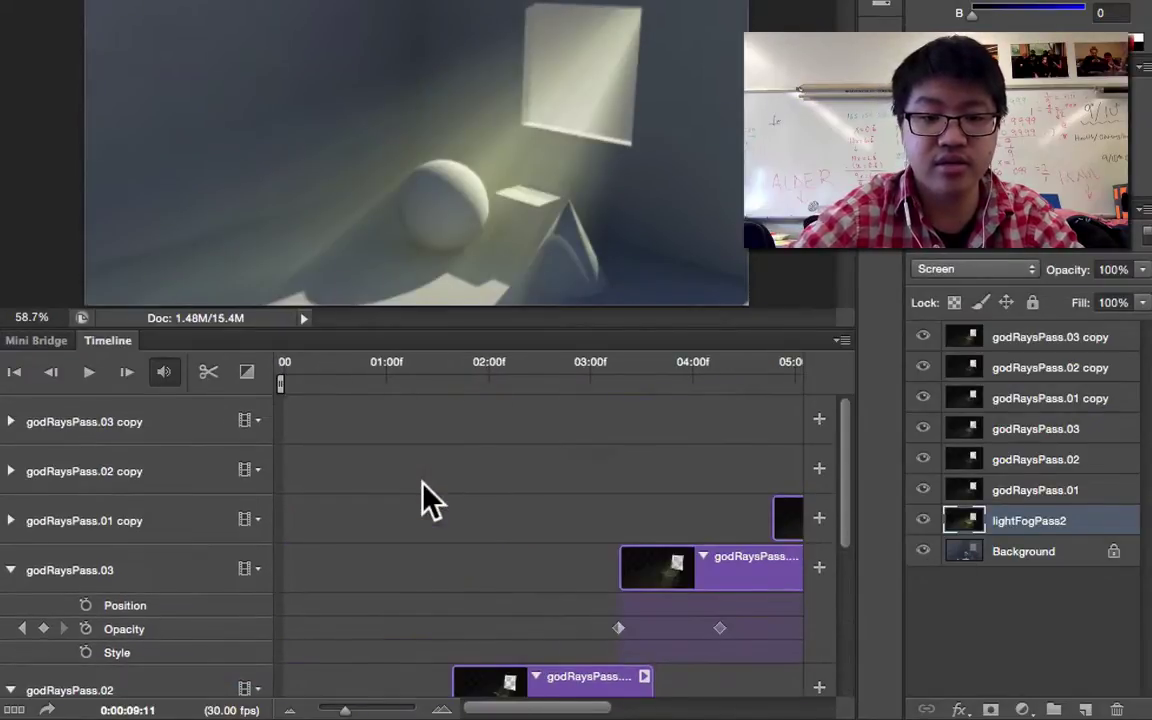
left_click_drag(365, 365, 218, 368)
left_click(86, 371)
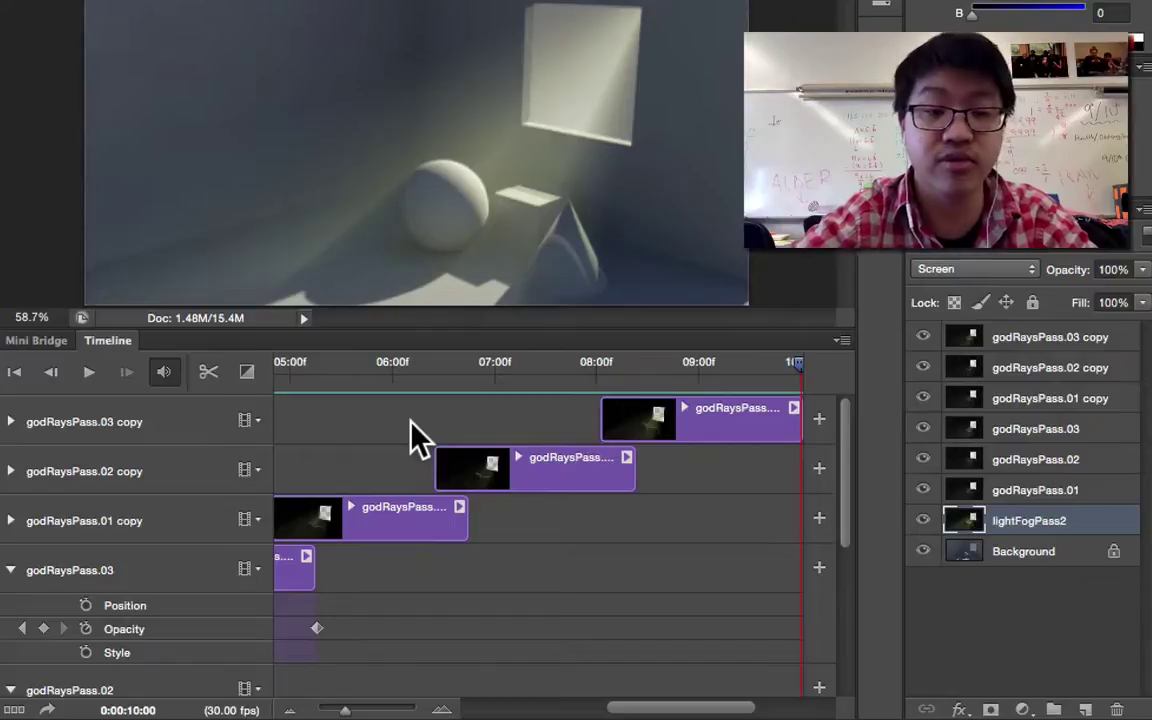
Step: After playback reaches 10:00f, deselect the lightFogPass2 layer
left_click(404, 423)
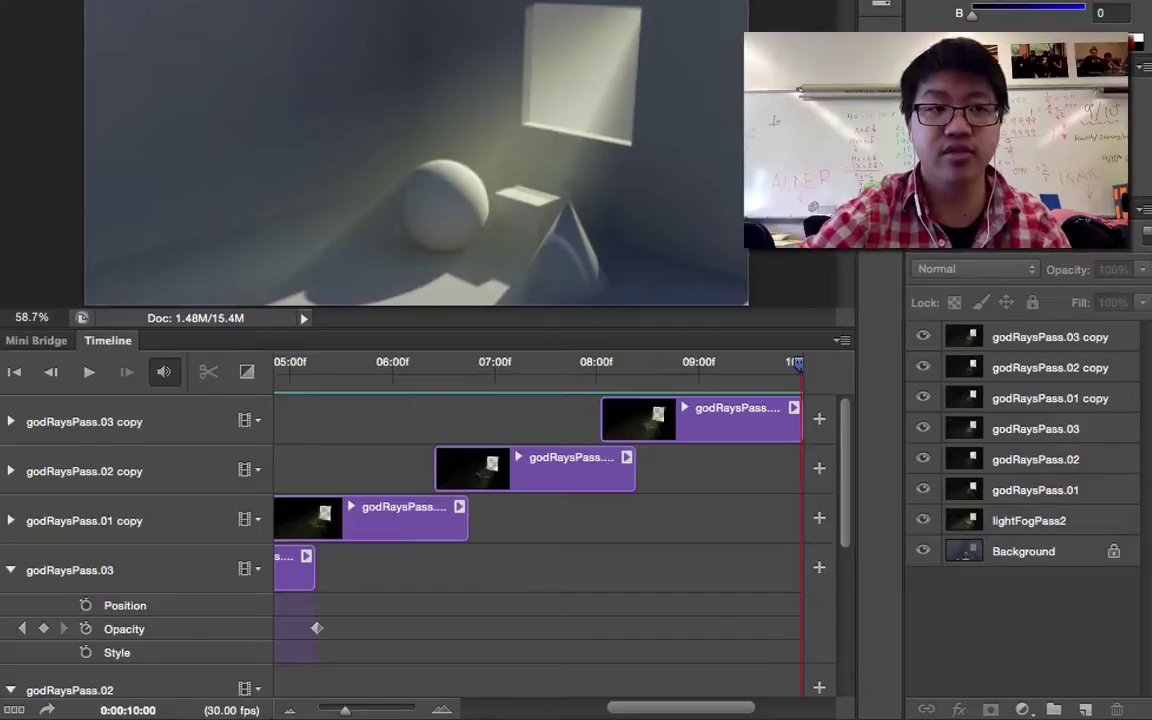
Step: Open the File > Export submenu to reach Render Video
left_click(110, 0)
mouse_move(155, 268)
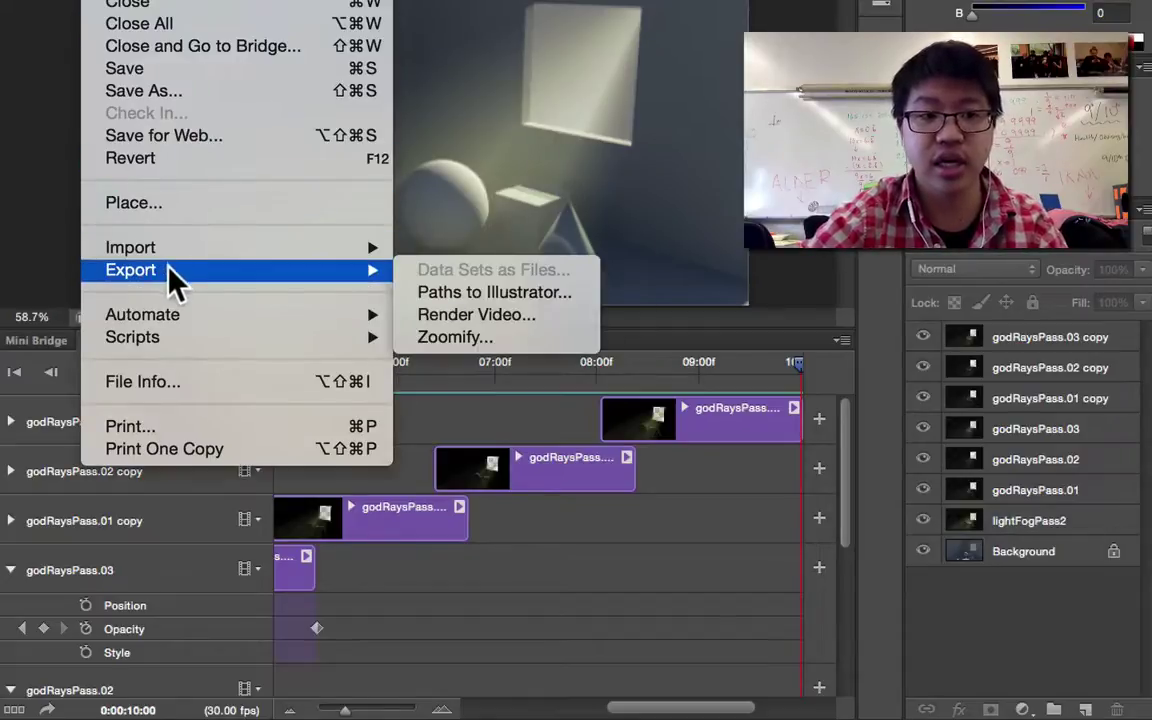